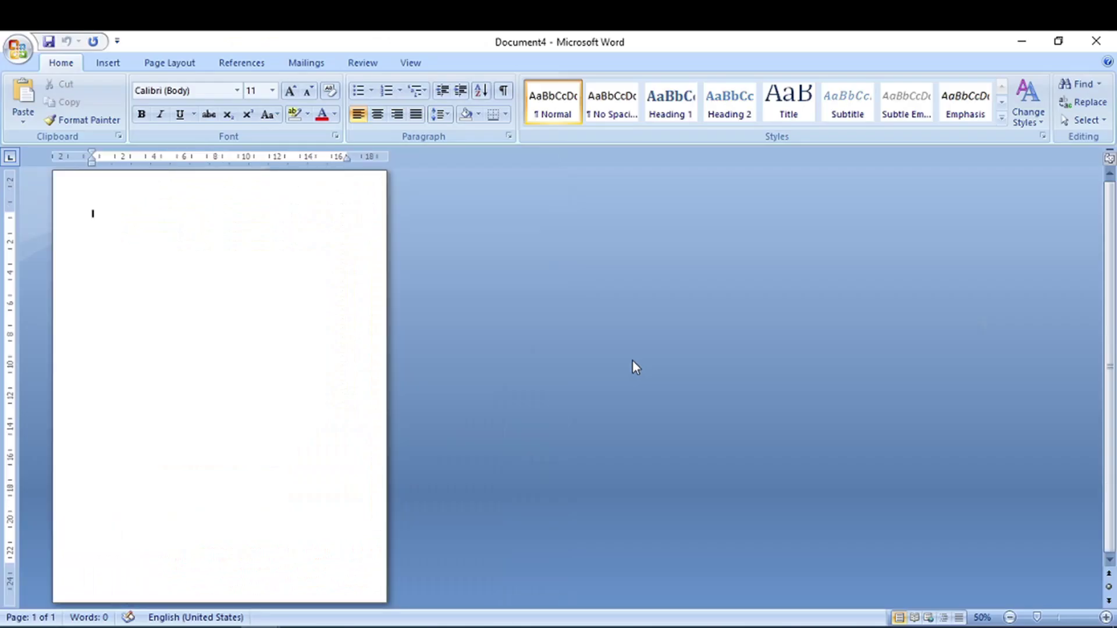
# Switch the blank page to Landscape orientation from Page Layout's Orientation menu.
pyautogui.click(160, 64)
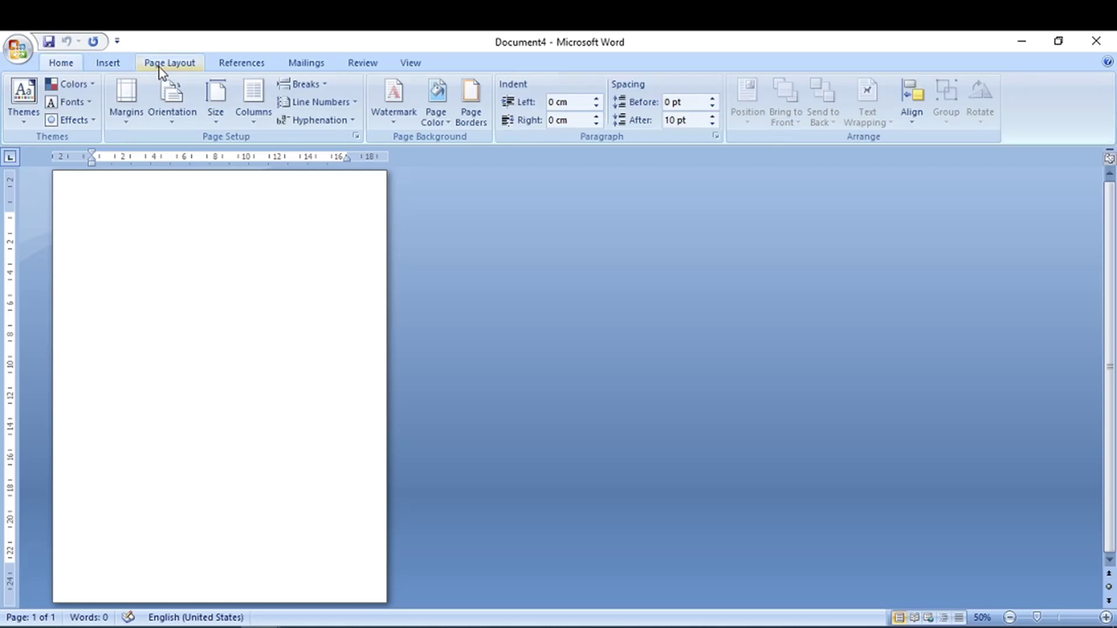
pyautogui.click(178, 119)
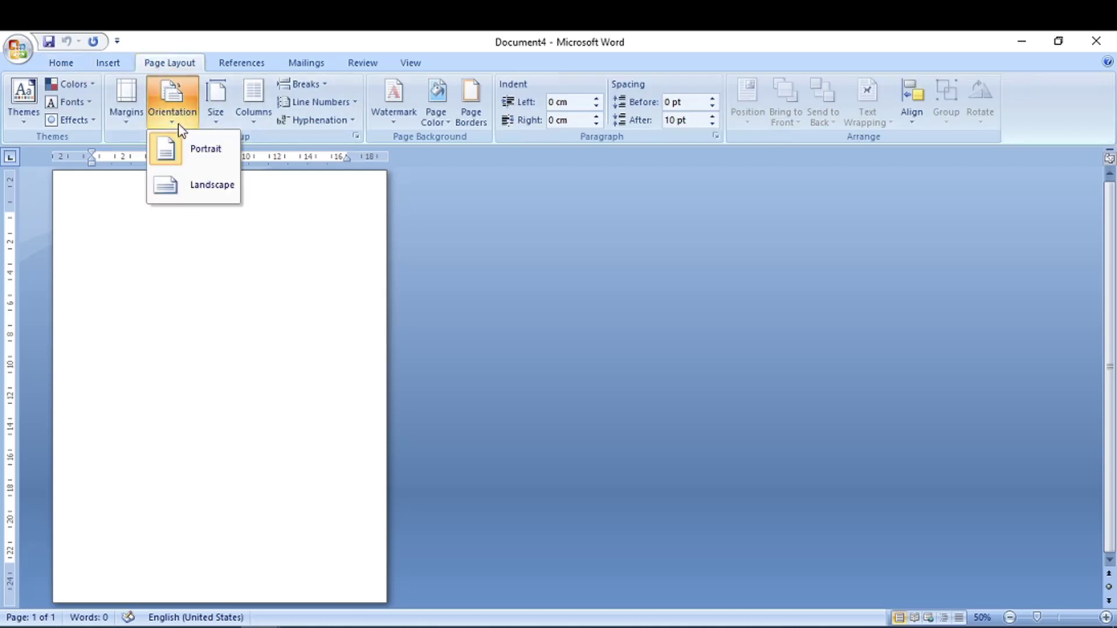
pyautogui.click(185, 177)
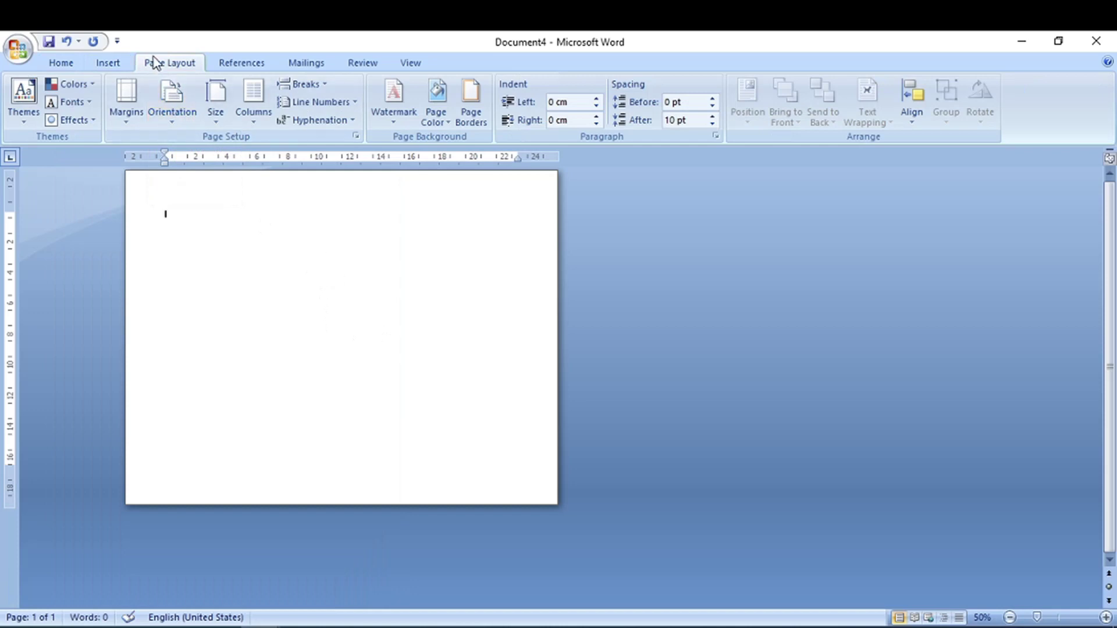
pyautogui.click(173, 124)
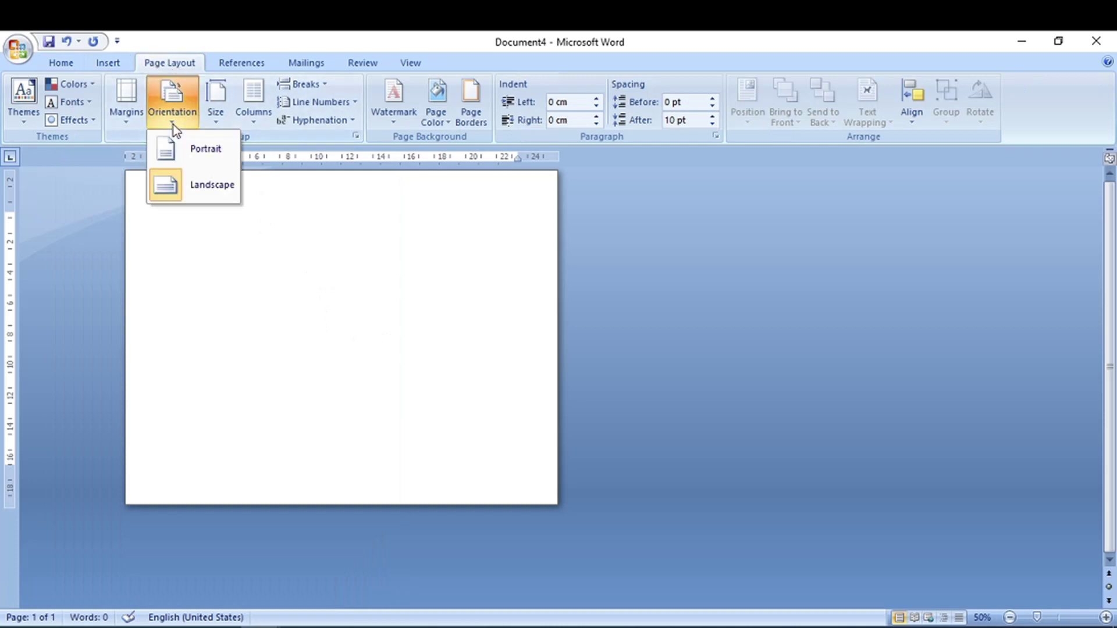
pyautogui.click(237, 198)
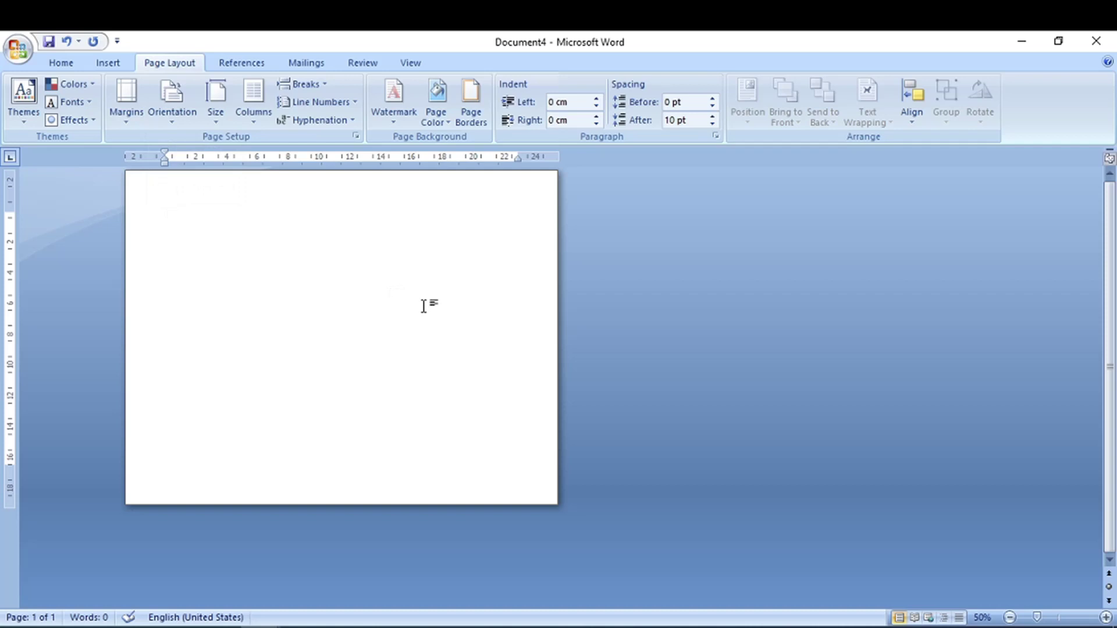
pyautogui.scroll(3, 492, 385)
pyautogui.scroll(-2, 492, 385)
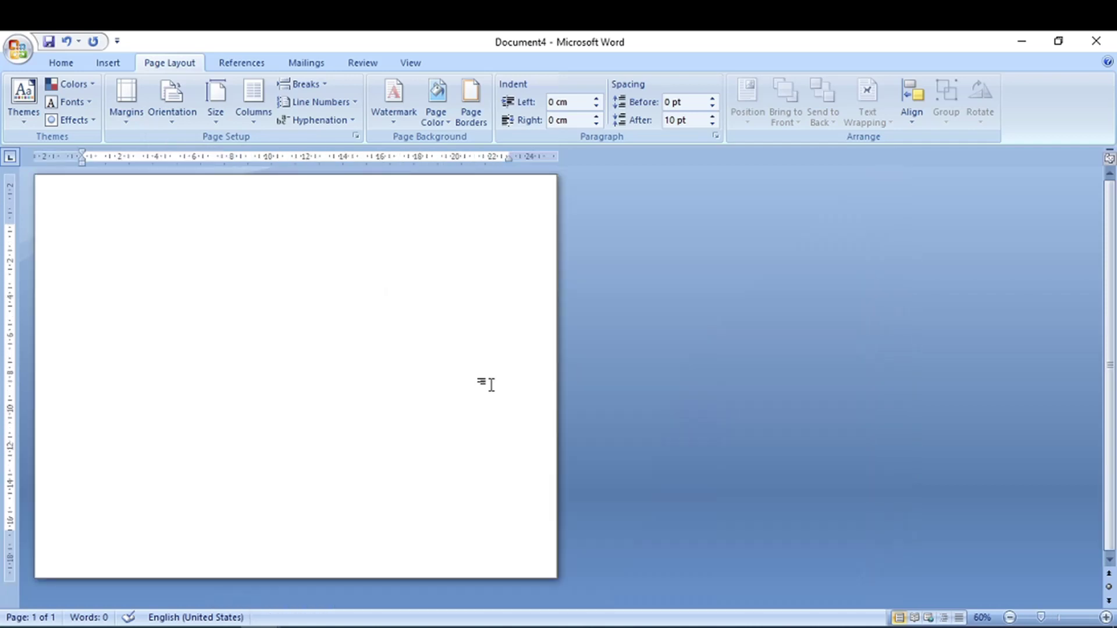
# Insert the AAAA wedding-arch photo from the DOCUMENTS--DHA folder onto the page.
pyautogui.click(114, 69)
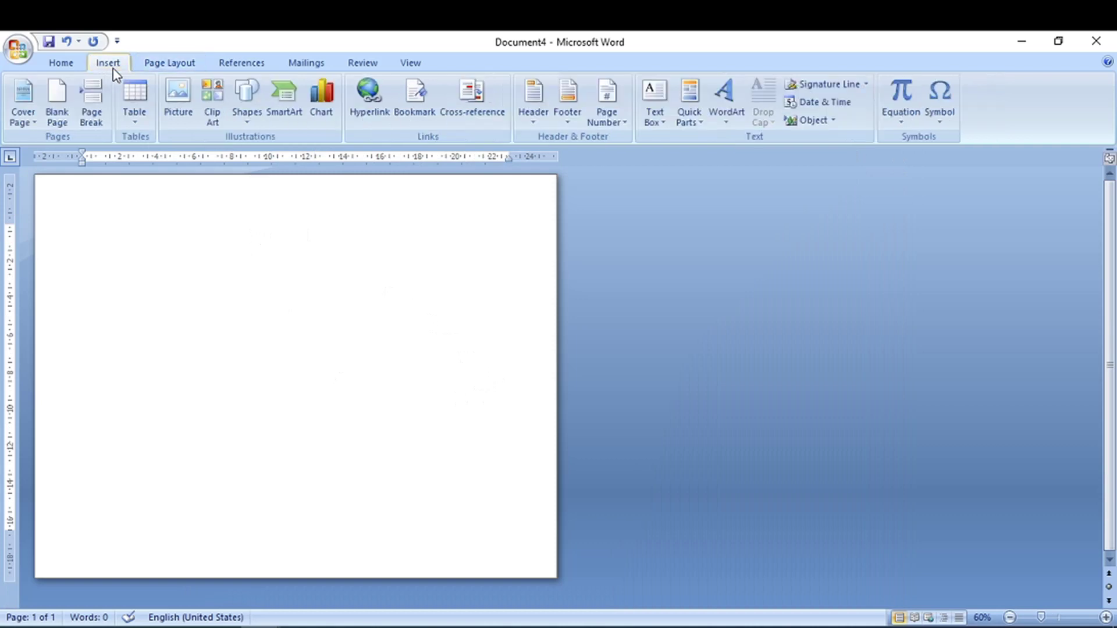
pyautogui.click(175, 104)
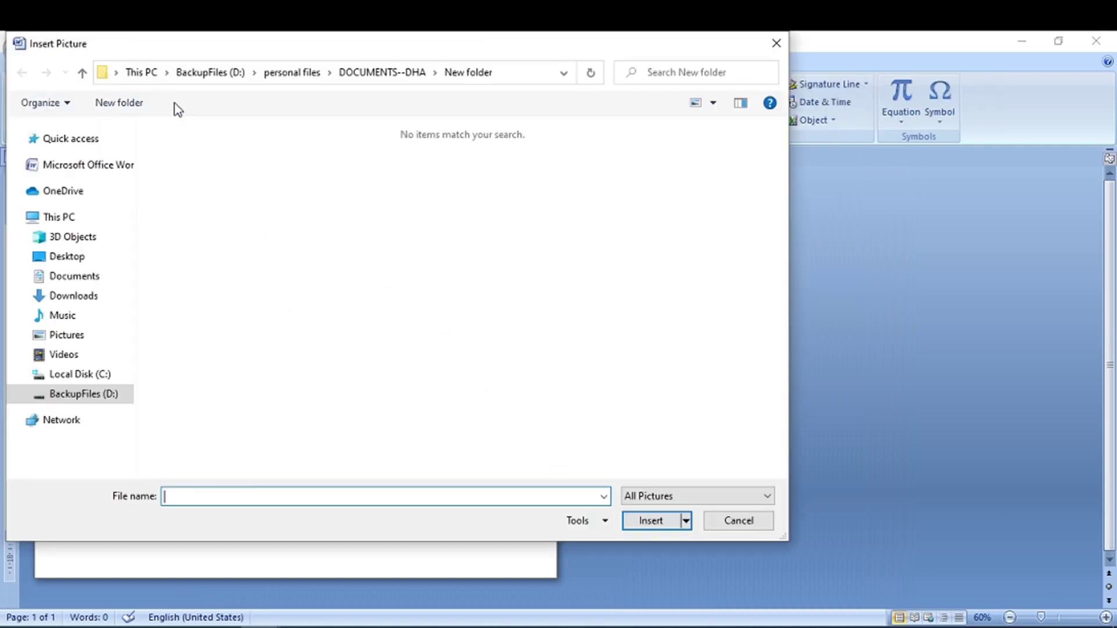
pyautogui.click(382, 72)
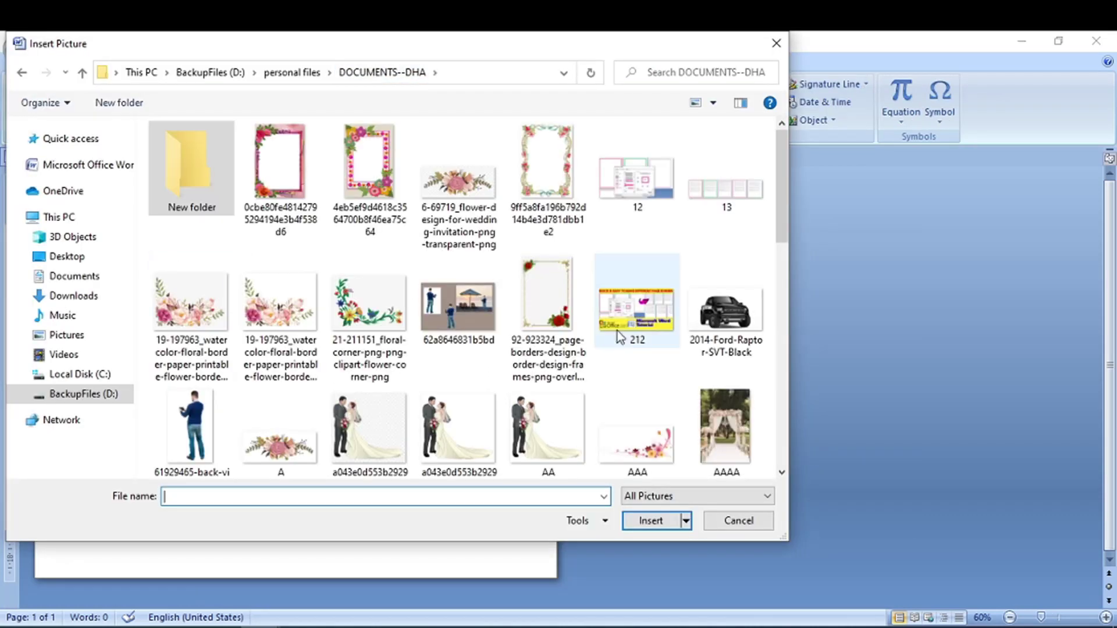
pyautogui.scroll(-1, 503, 237)
pyautogui.scroll(-3, 575, 398)
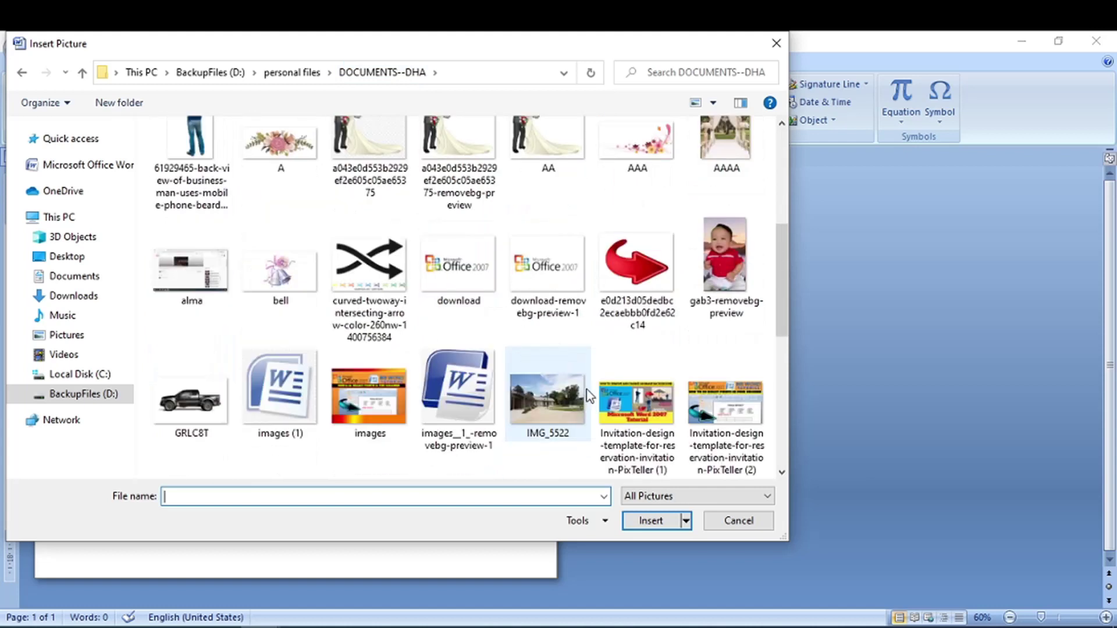
pyautogui.scroll(-3, 587, 396)
pyautogui.scroll(2, 588, 396)
pyautogui.scroll(3, 587, 396)
pyautogui.scroll(2, 587, 396)
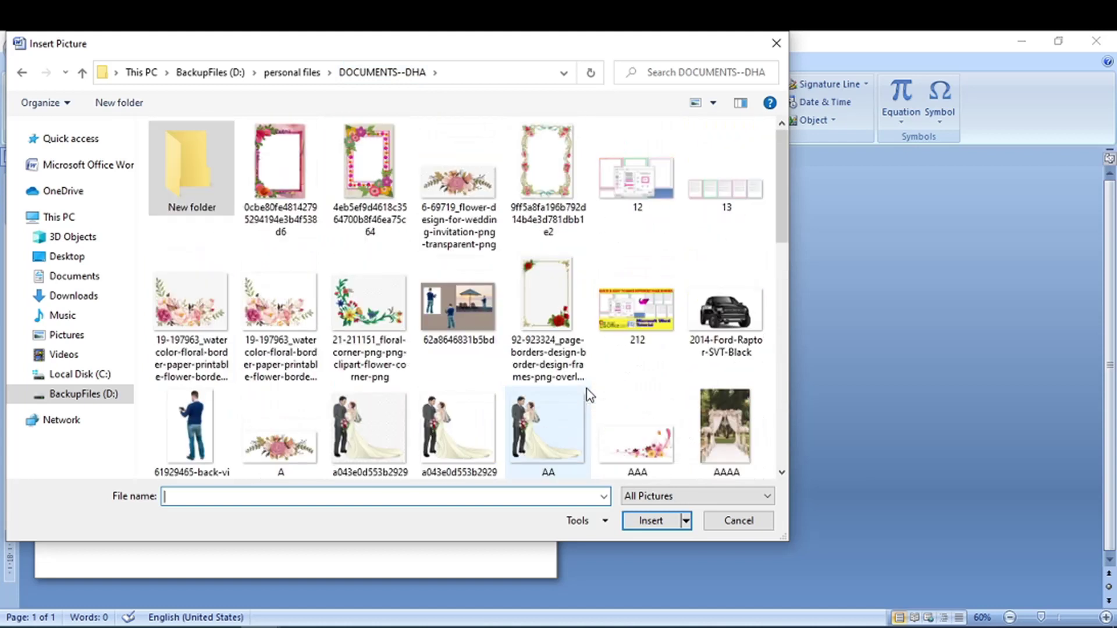
pyautogui.scroll(-2, 679, 348)
pyautogui.scroll(2, 727, 373)
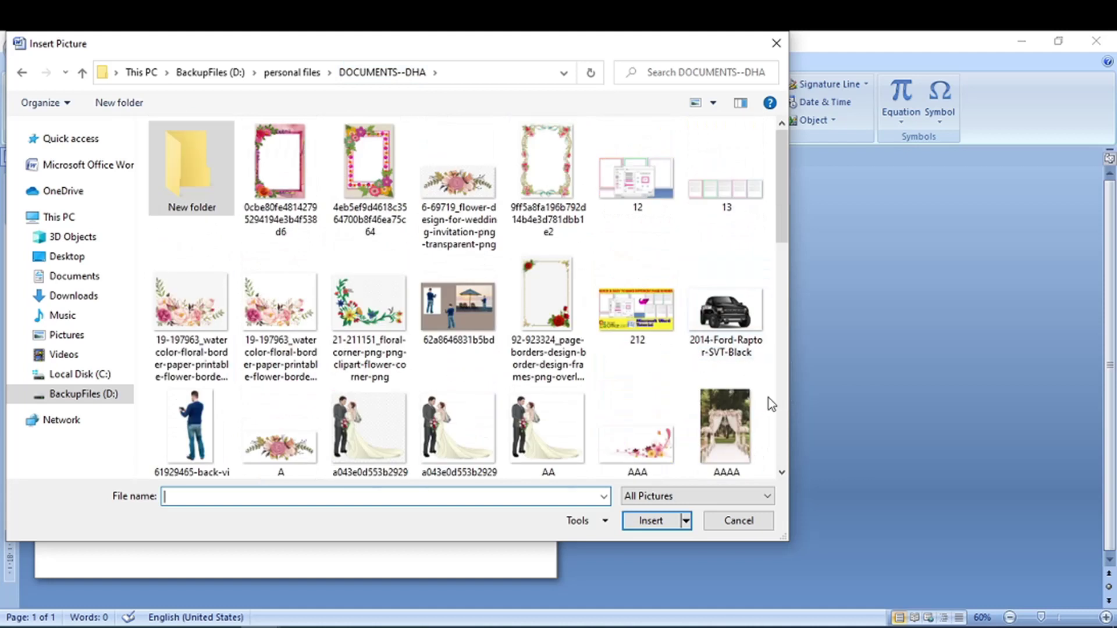
pyautogui.doubleClick(734, 436)
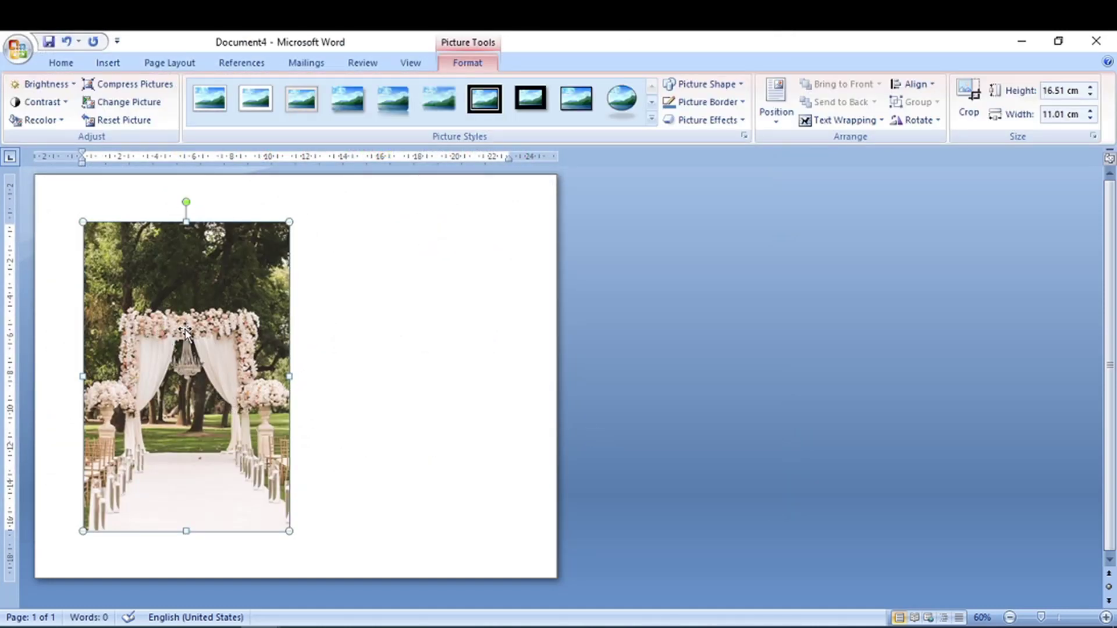
# Set the arch photo to Behind Text and move it to the page's top-left corner.
pyautogui.click(840, 120)
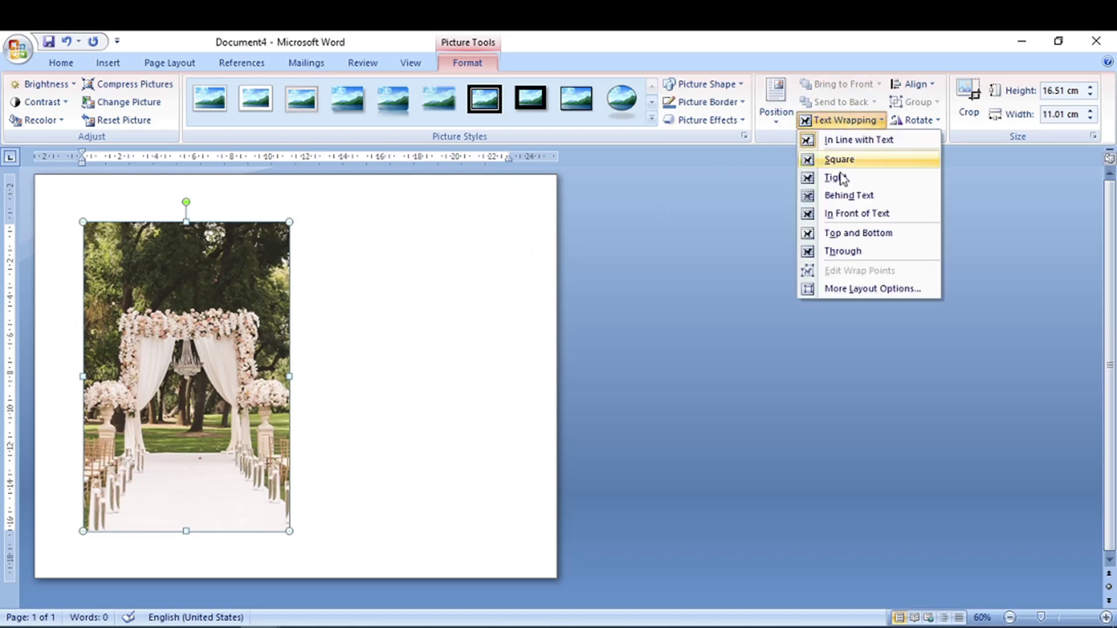
pyautogui.click(848, 196)
pyautogui.moveTo(178, 319); pyautogui.dragTo(131, 273)
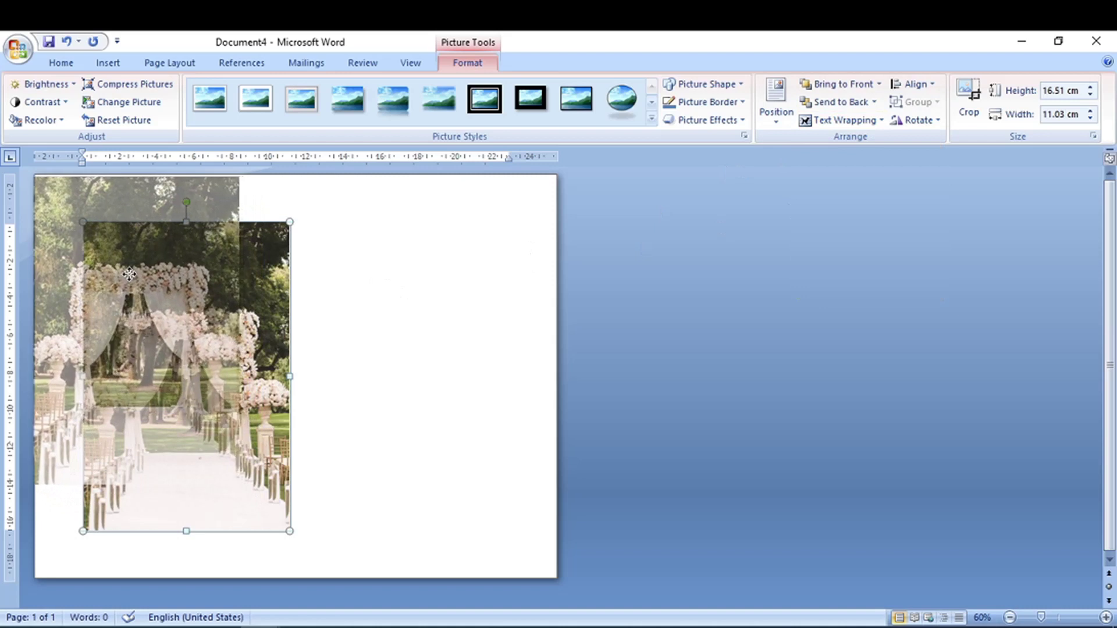
pyautogui.moveTo(130, 273); pyautogui.dragTo(131, 273)
# Resize the arch photo to 21.59 cm high and about 13.52 cm wide.
pyautogui.moveTo(138, 499); pyautogui.dragTo(125, 578)
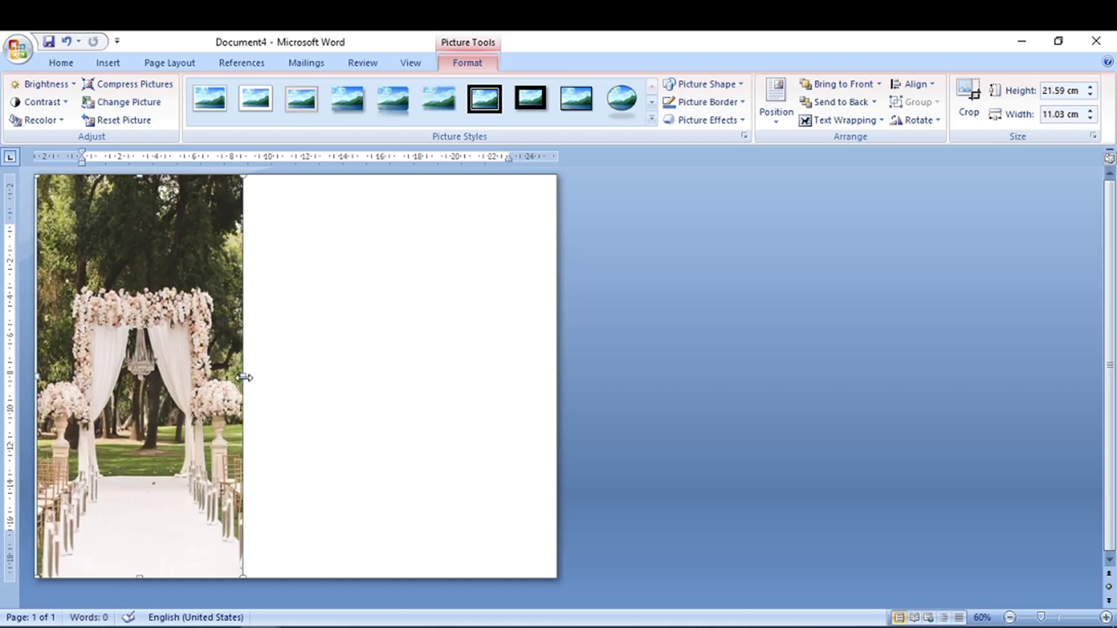
pyautogui.moveTo(259, 379); pyautogui.dragTo(282, 385)
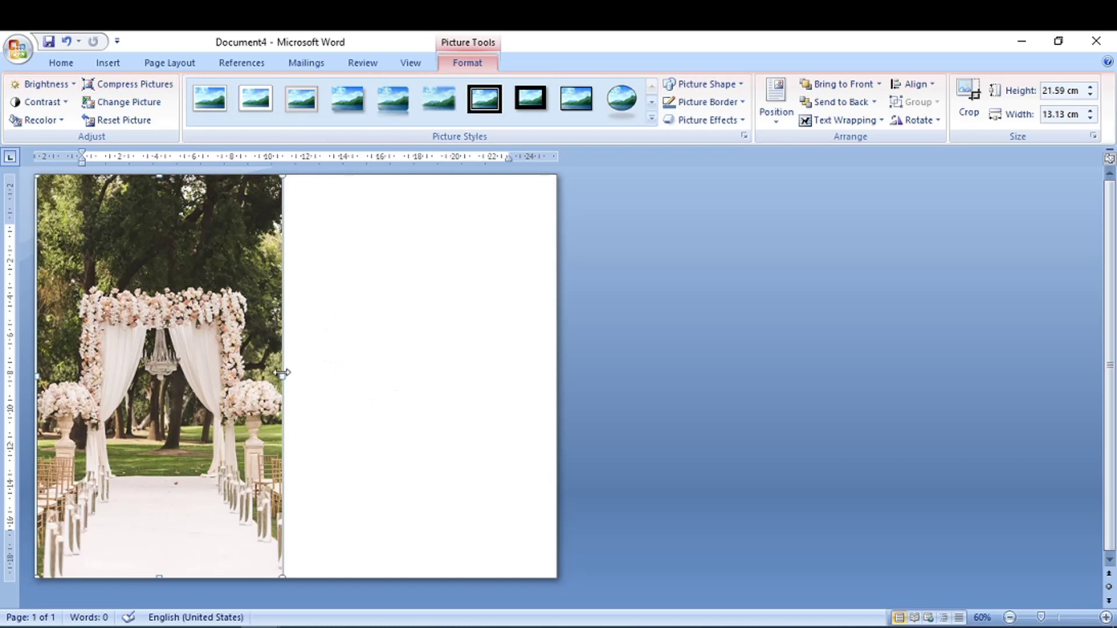
pyautogui.moveTo(284, 378); pyautogui.dragTo(290, 378)
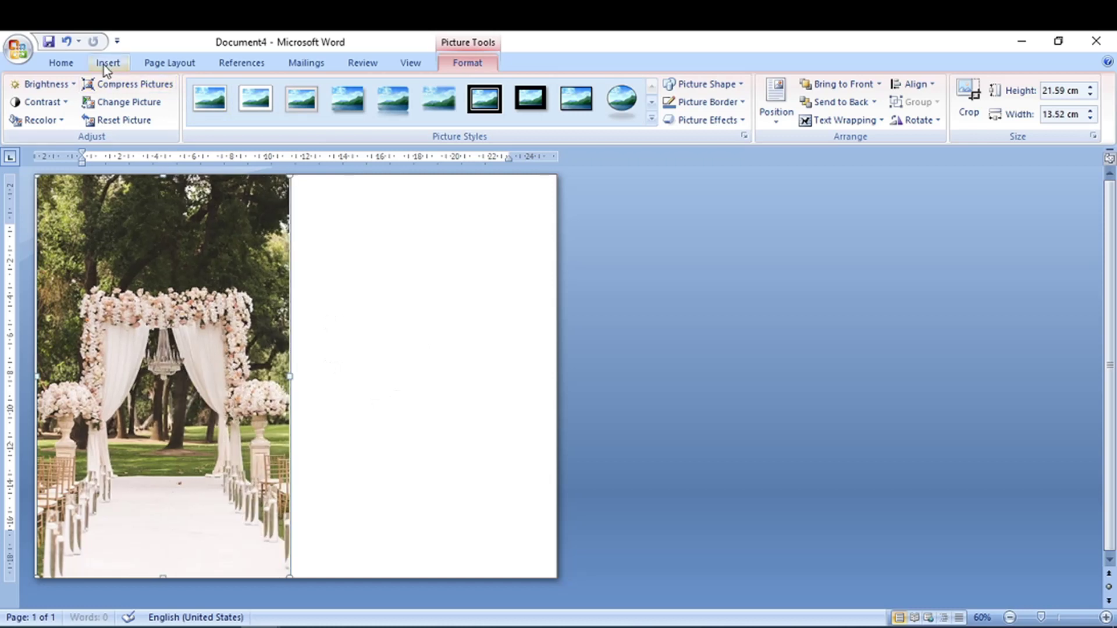
pyautogui.click(106, 63)
# Insert the bride-and-groom illustration, shrink it, and set it Behind Text.
pyautogui.click(177, 99)
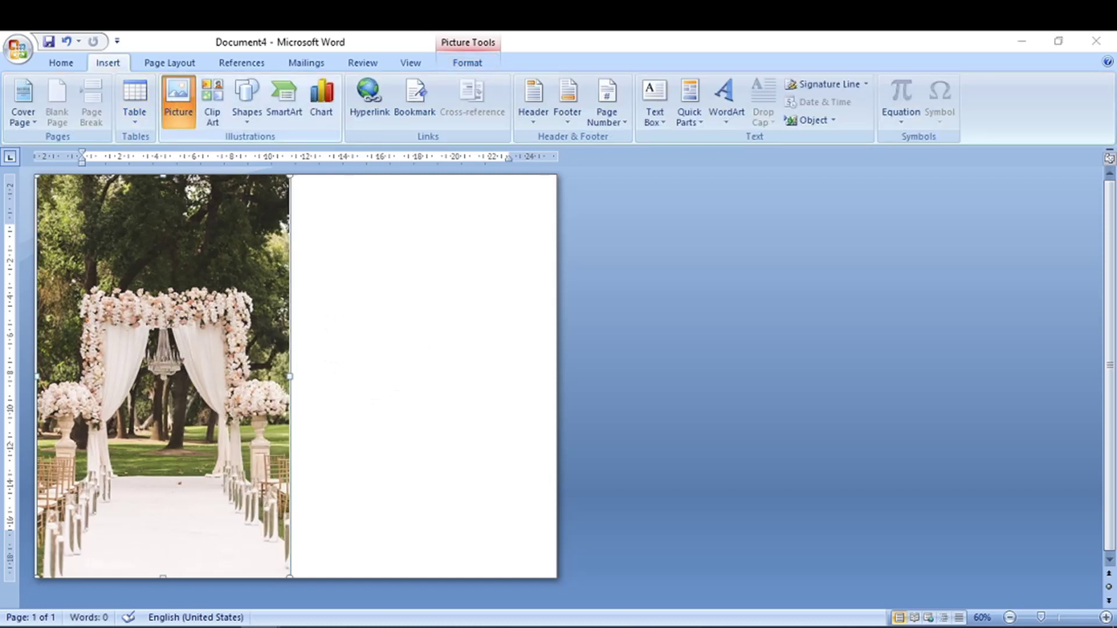
pyautogui.doubleClick(541, 428)
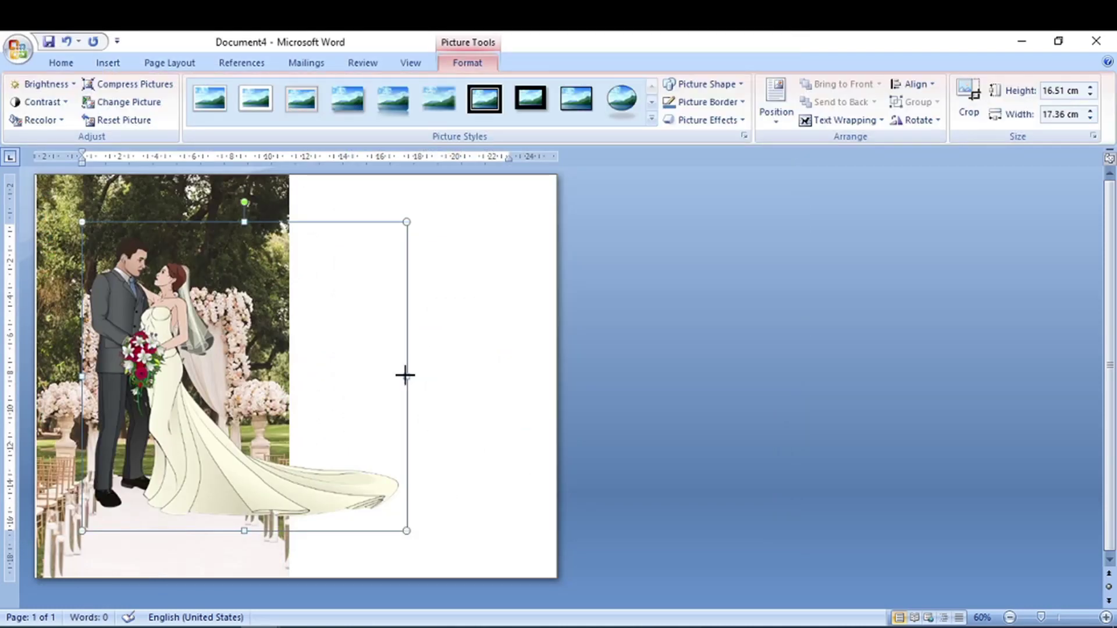
pyautogui.moveTo(405, 376); pyautogui.dragTo(298, 377)
pyautogui.moveTo(299, 221); pyautogui.dragTo(243, 251)
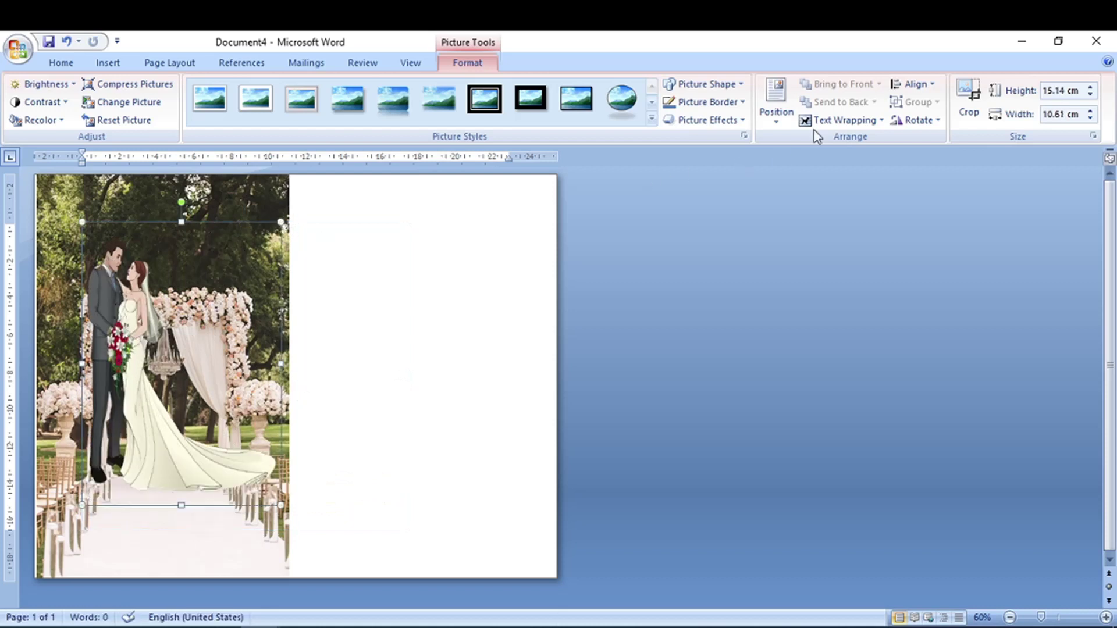
pyautogui.click(846, 120)
pyautogui.click(854, 196)
# Size the couple illustration to about 11.12 by 8.45 cm and place it under the arch.
pyautogui.moveTo(174, 361); pyautogui.dragTo(178, 444)
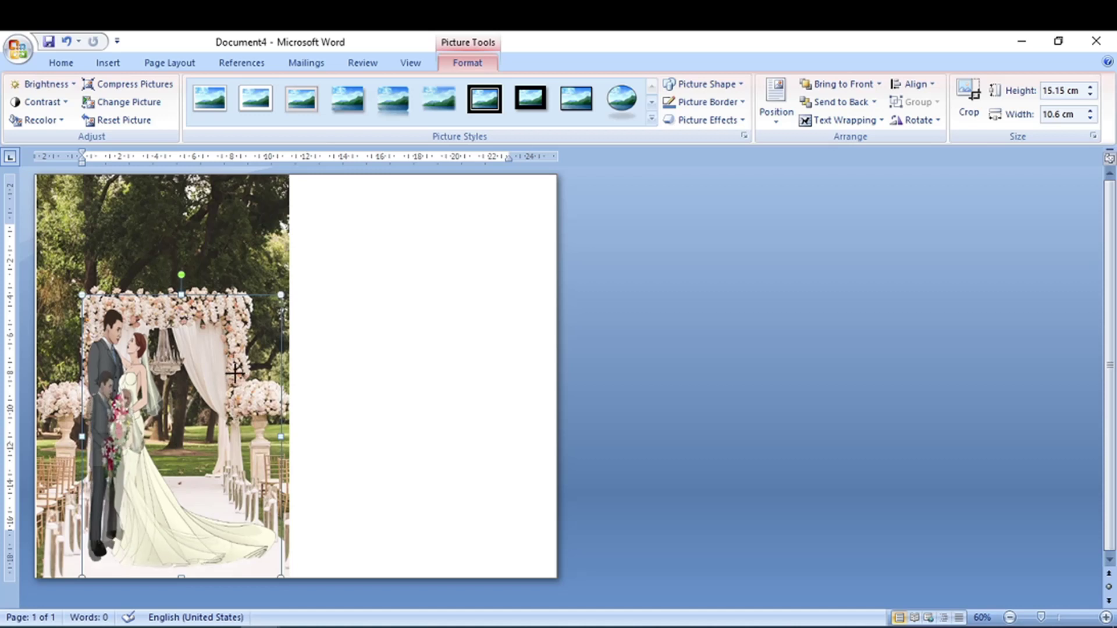
pyautogui.moveTo(226, 373); pyautogui.dragTo(233, 361)
pyautogui.moveTo(148, 436)
pyautogui.mouseDown()
pyautogui.moveTo(185, 437)
pyautogui.moveTo(177, 459)
pyautogui.mouseUp()
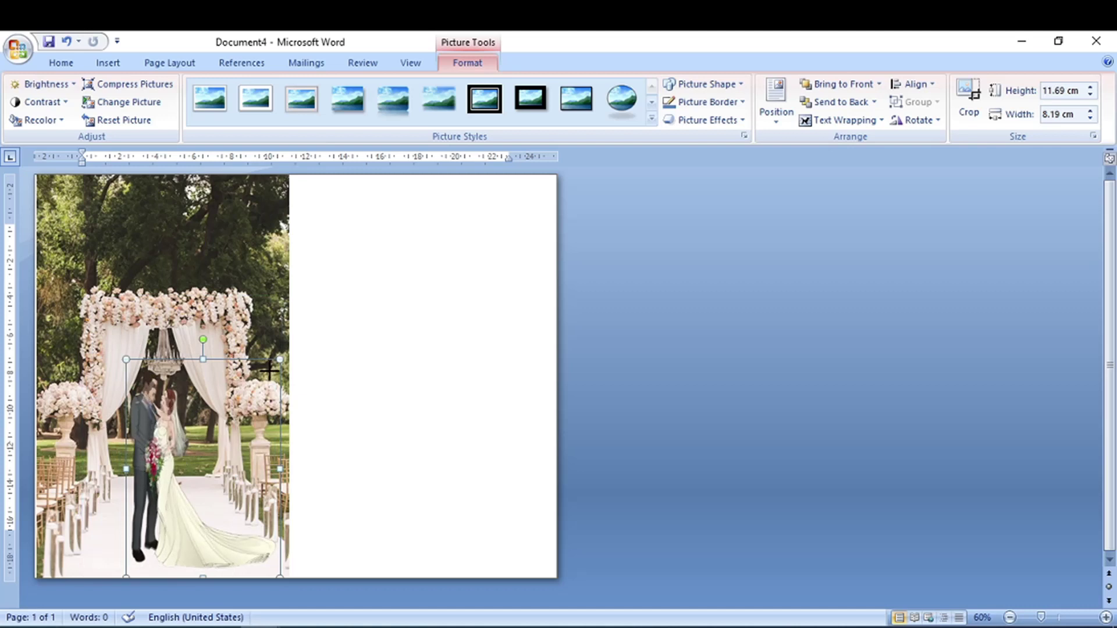
pyautogui.moveTo(279, 359); pyautogui.dragTo(272, 370)
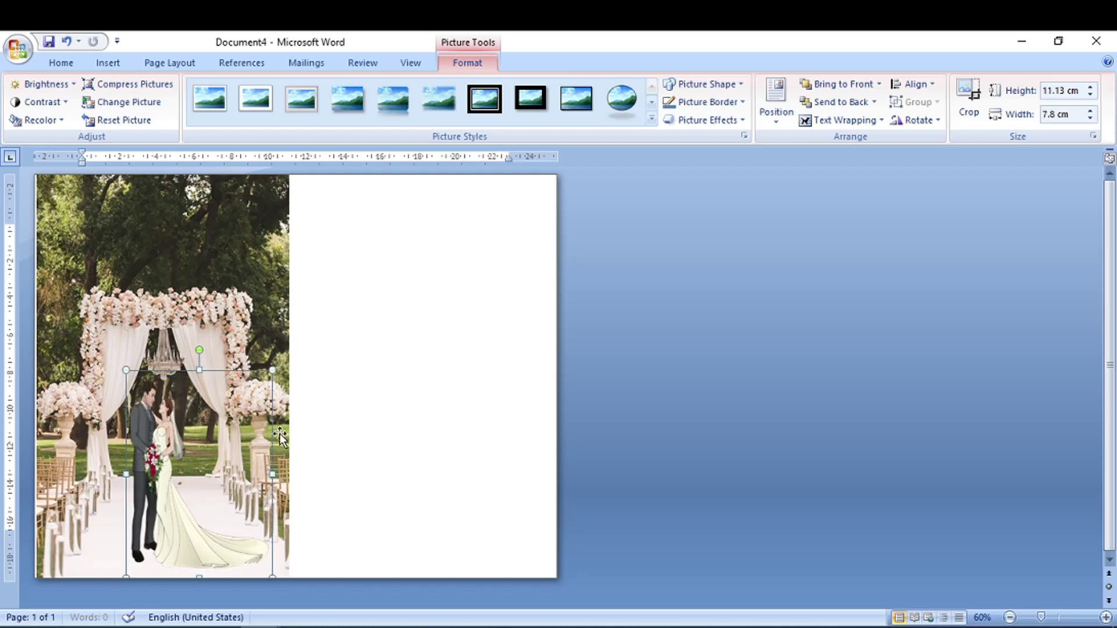
pyautogui.moveTo(272, 474); pyautogui.dragTo(285, 474)
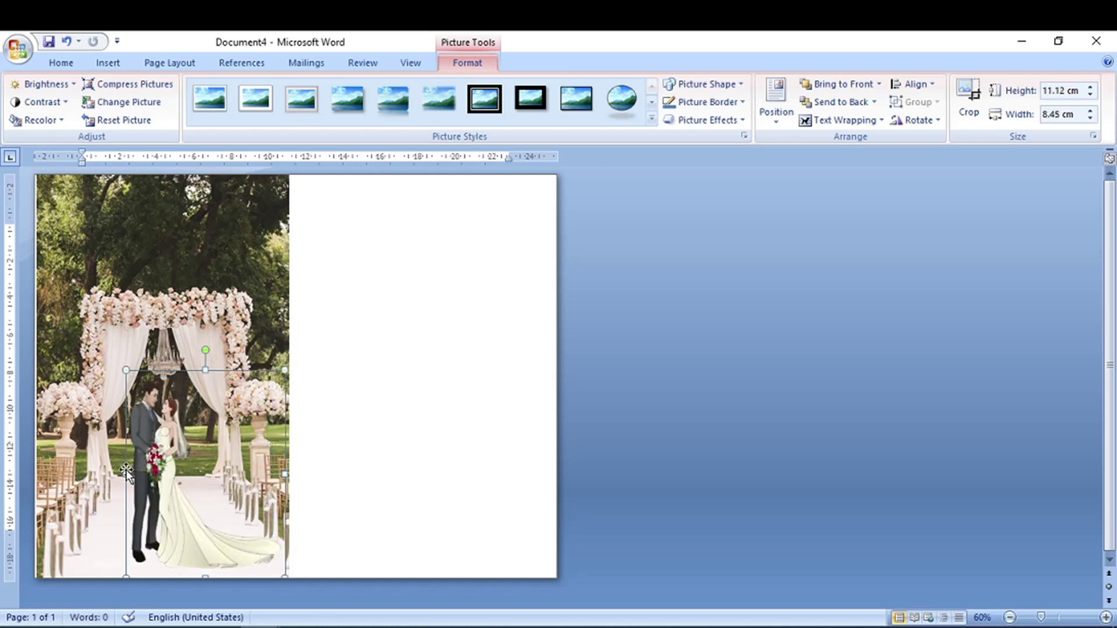
pyautogui.moveTo(127, 477); pyautogui.dragTo(124, 477)
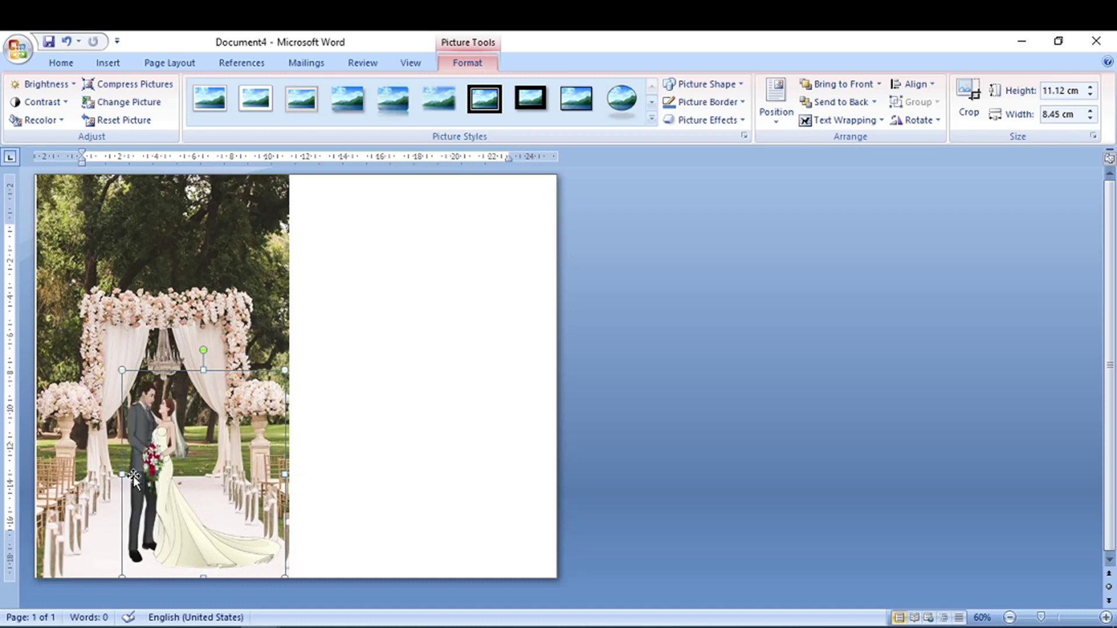
pyautogui.click(377, 407)
pyautogui.click(272, 250)
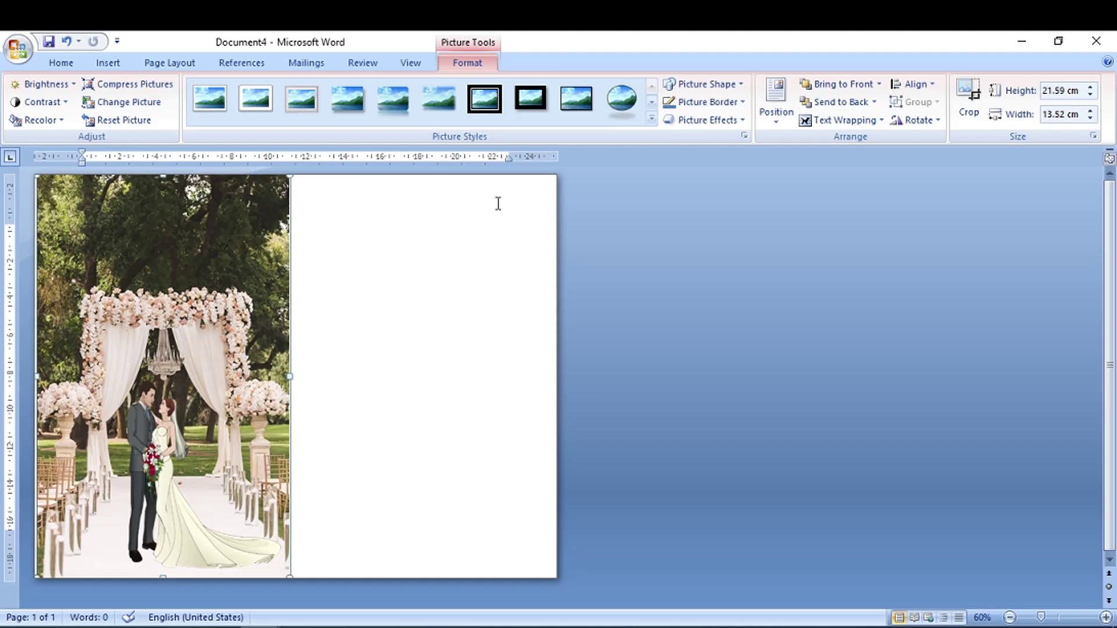
# Give the arch photo a soft-edges picture effect.
pyautogui.click(739, 120)
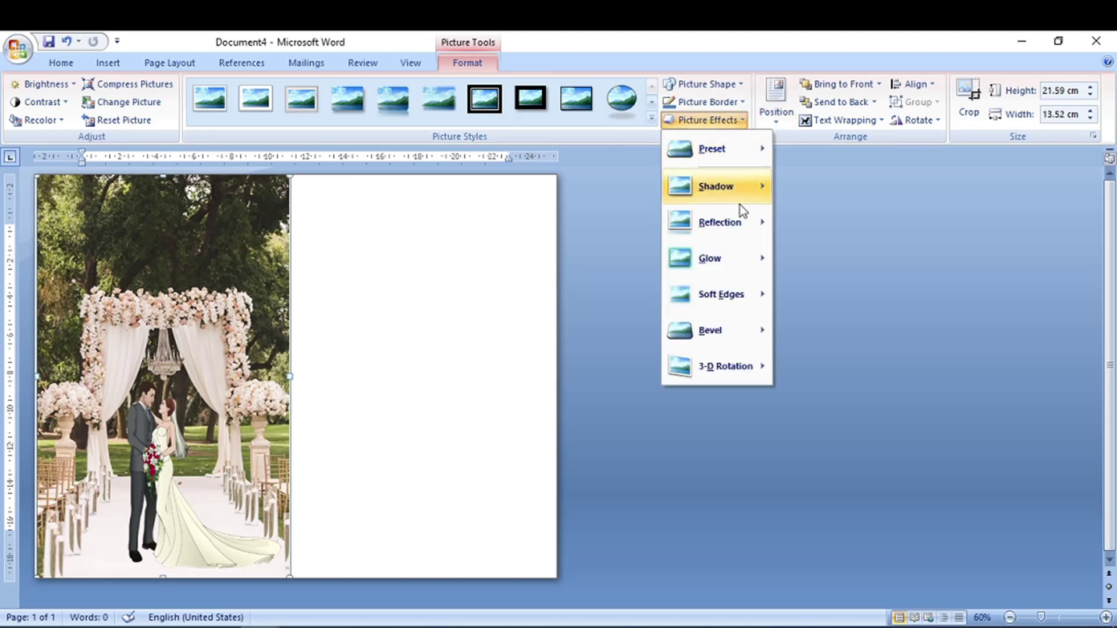
pyautogui.moveTo(721, 294)
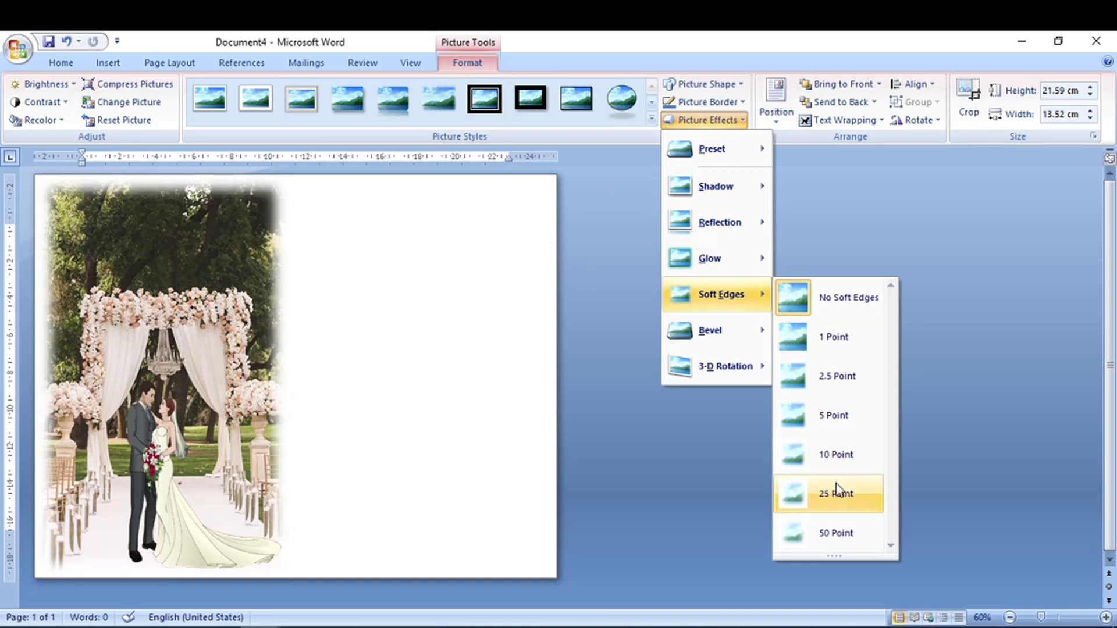
pyautogui.click(833, 494)
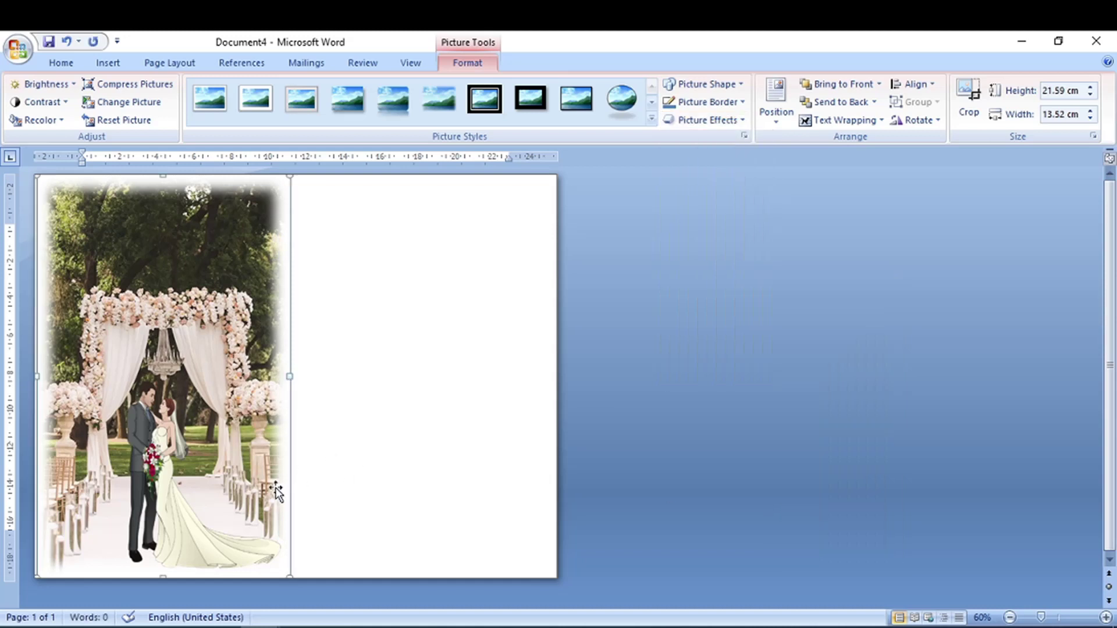
pyautogui.click(221, 499)
pyautogui.click(216, 261)
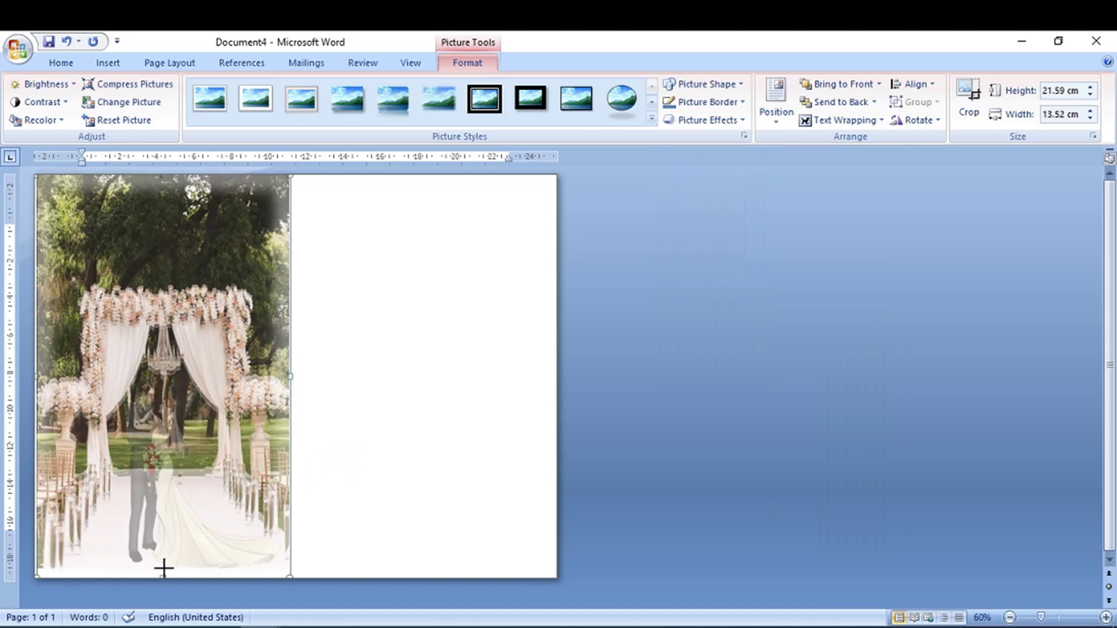
# Shift the couple cutout slightly left over the arch, then deselect it.
pyautogui.click(185, 490)
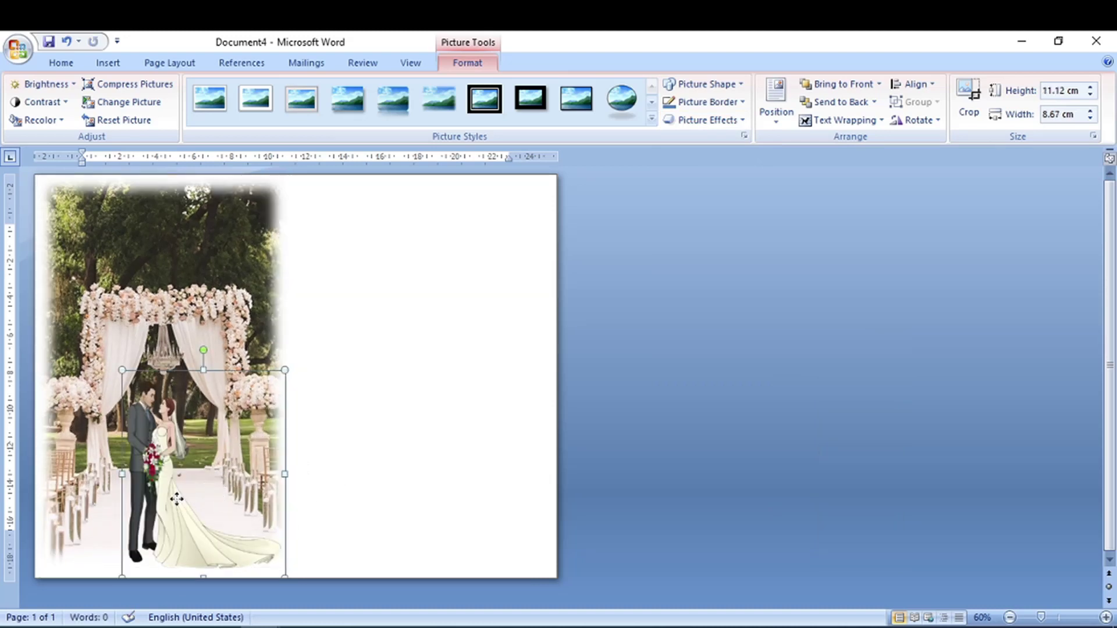
pyautogui.click(361, 480)
pyautogui.click(179, 512)
pyautogui.moveTo(179, 512); pyautogui.dragTo(176, 512)
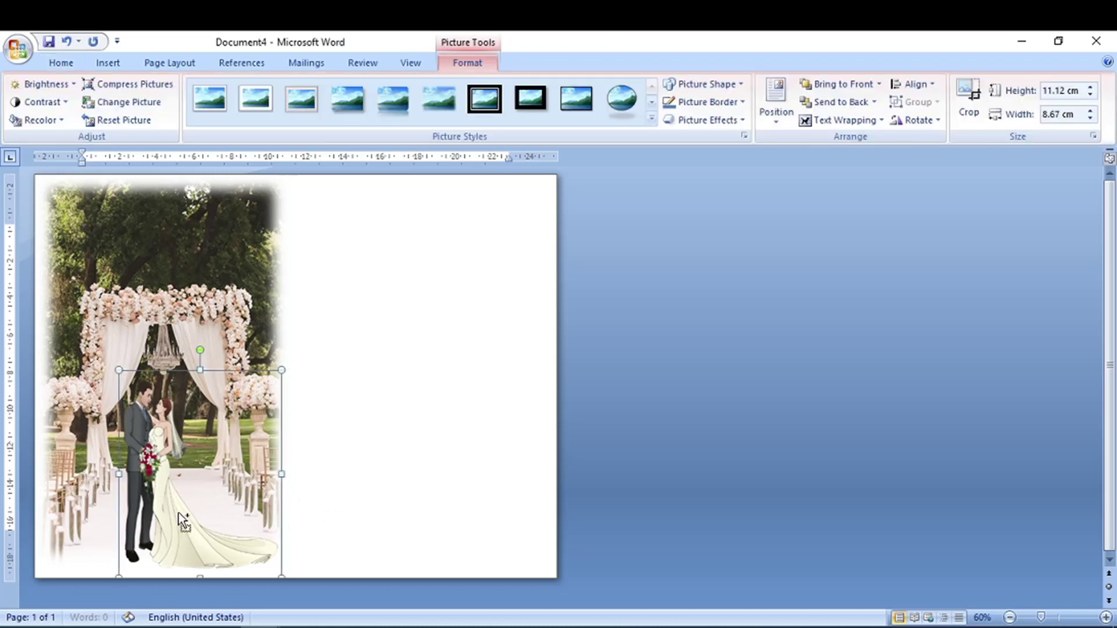
pyautogui.click(350, 480)
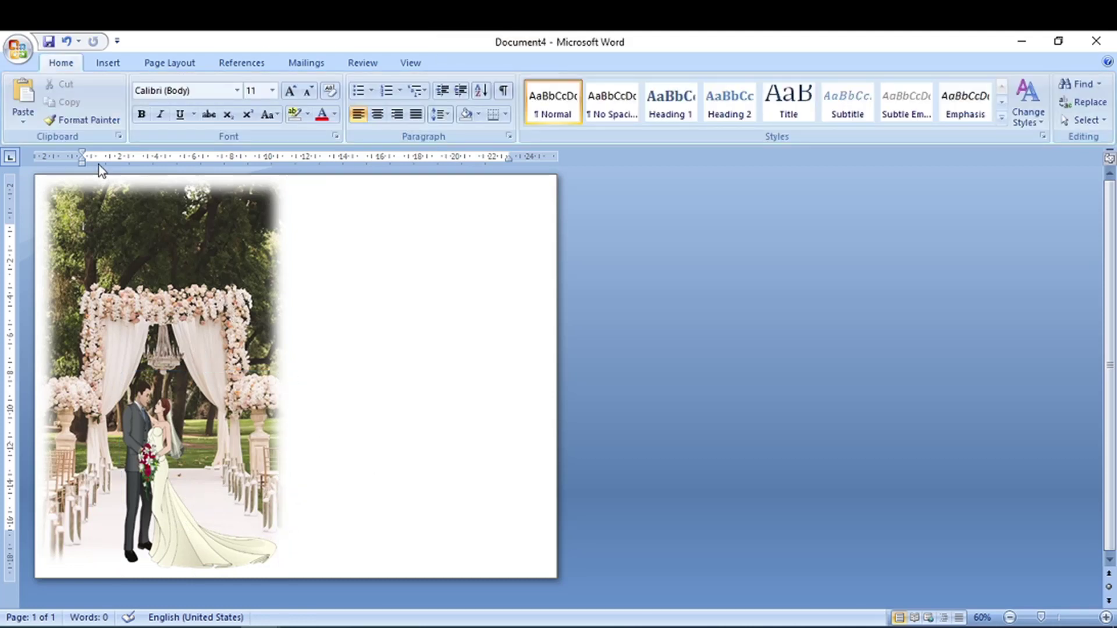
# Draw a text box right of the photo and type WEDDING CARD.
pyautogui.click(109, 64)
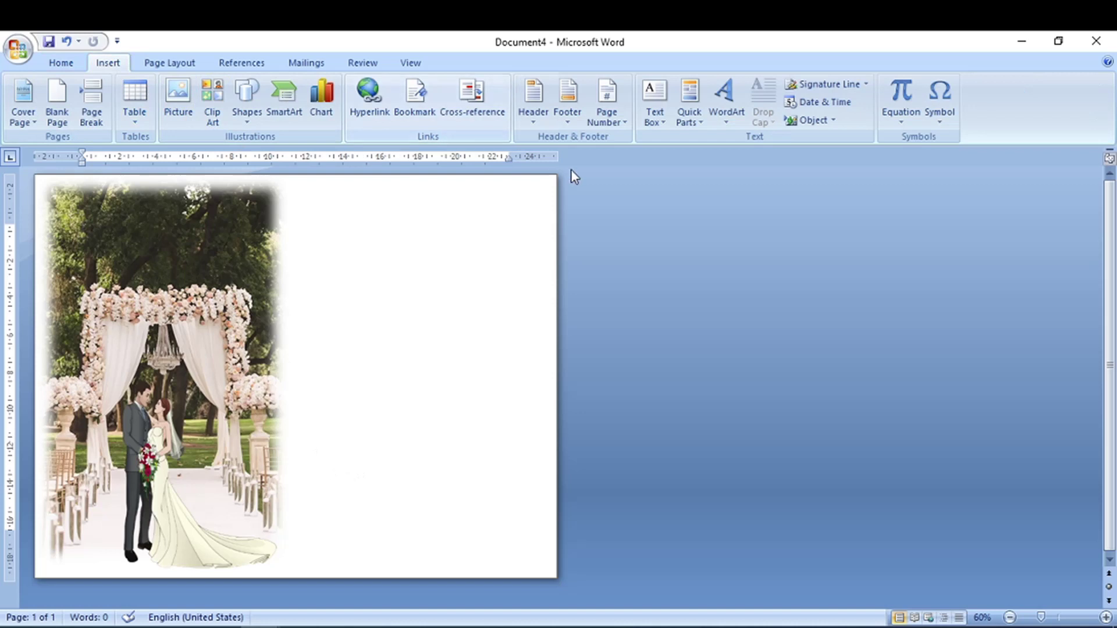
pyautogui.click(655, 116)
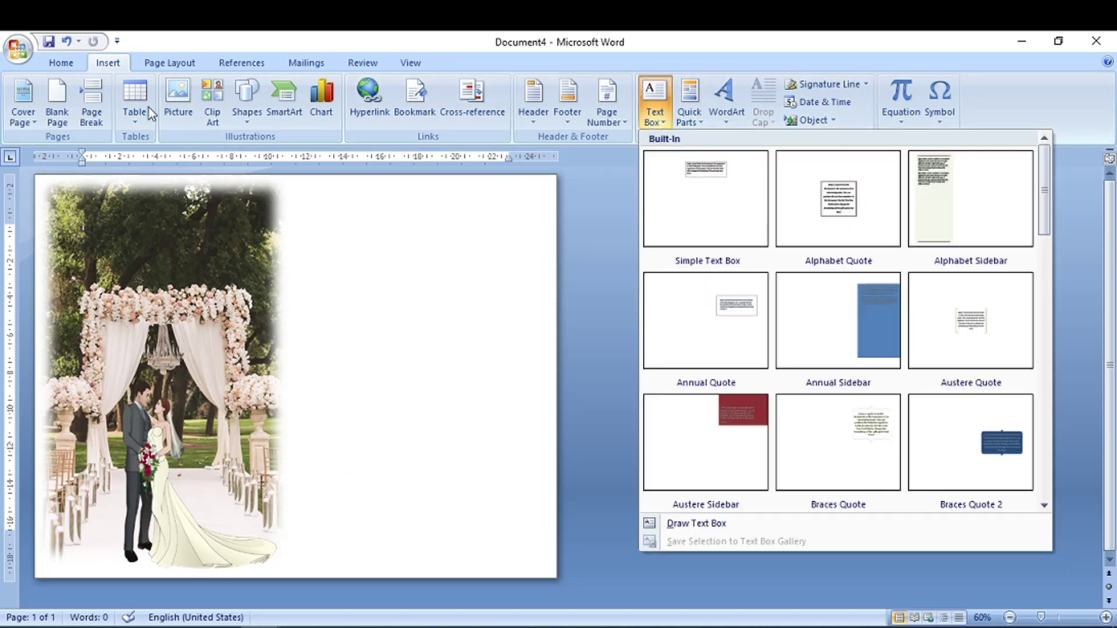
pyautogui.click(263, 104)
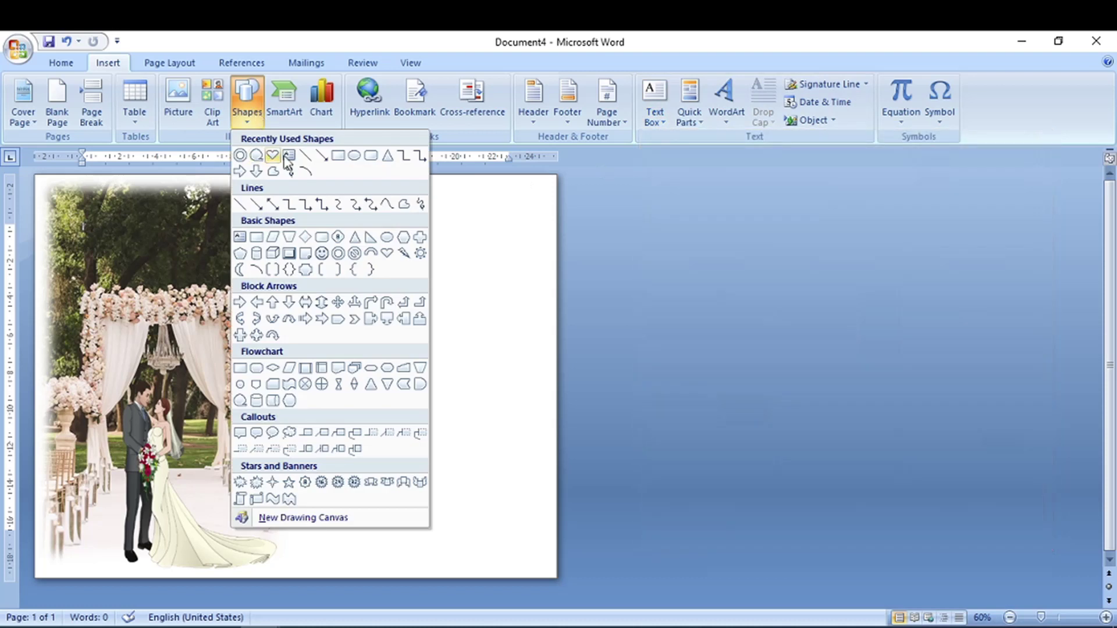
pyautogui.click(289, 155)
pyautogui.moveTo(321, 207); pyautogui.dragTo(490, 244)
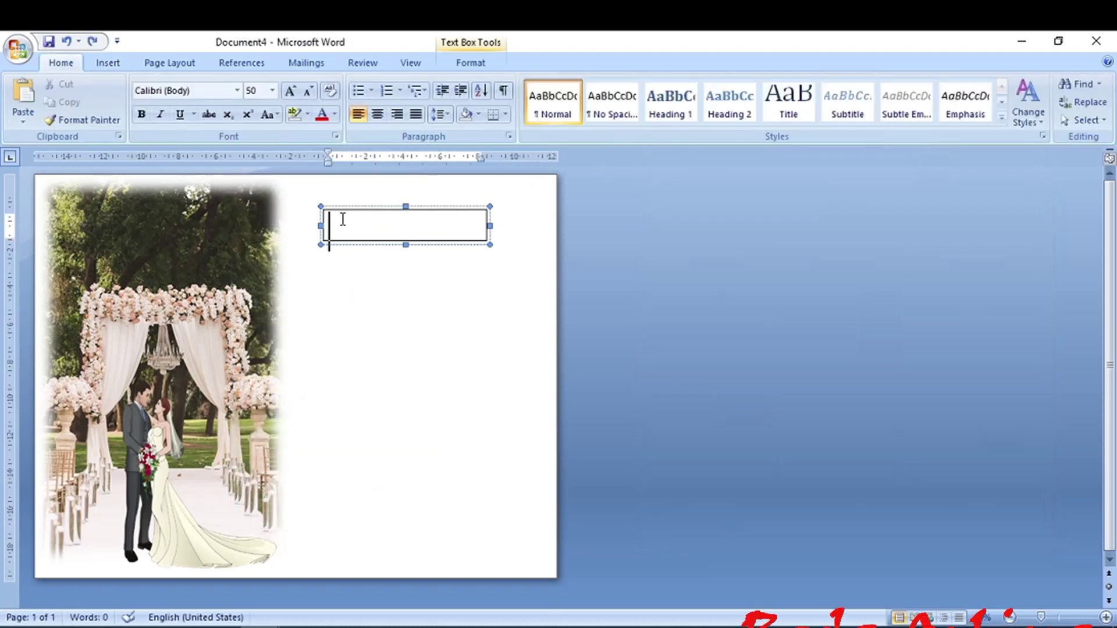
pyautogui.write('WE')
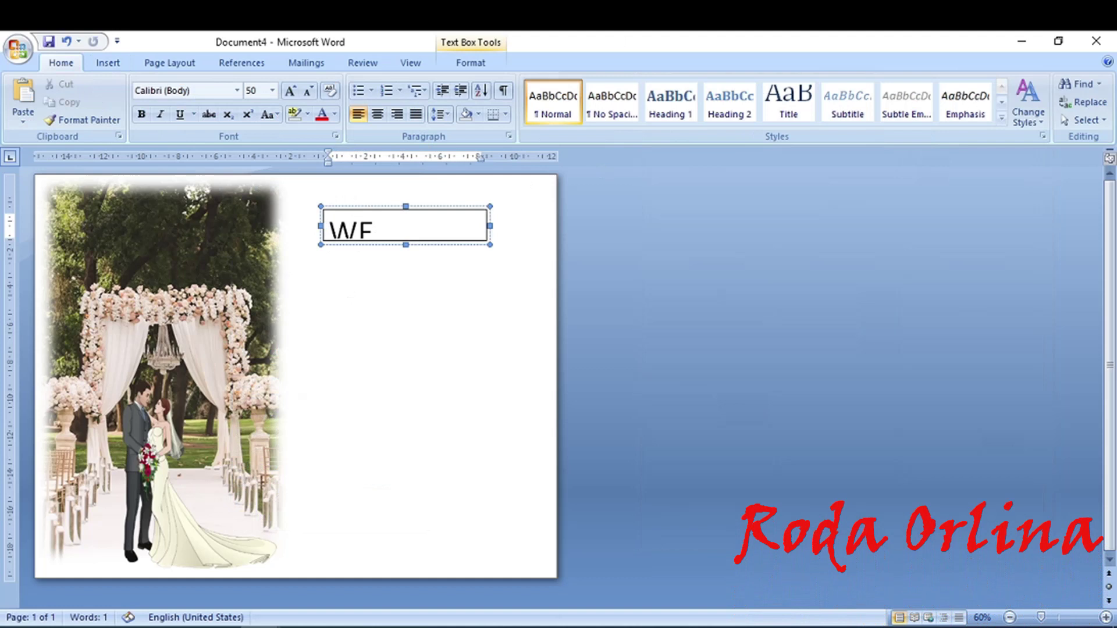
pyautogui.write('DDING')
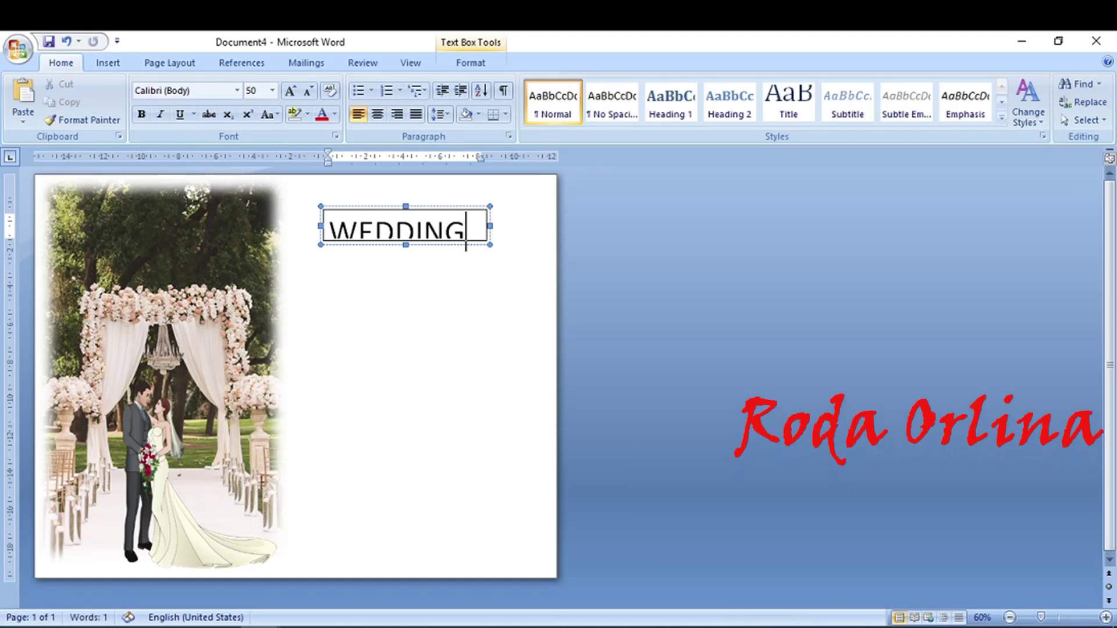
pyautogui.write(' I')
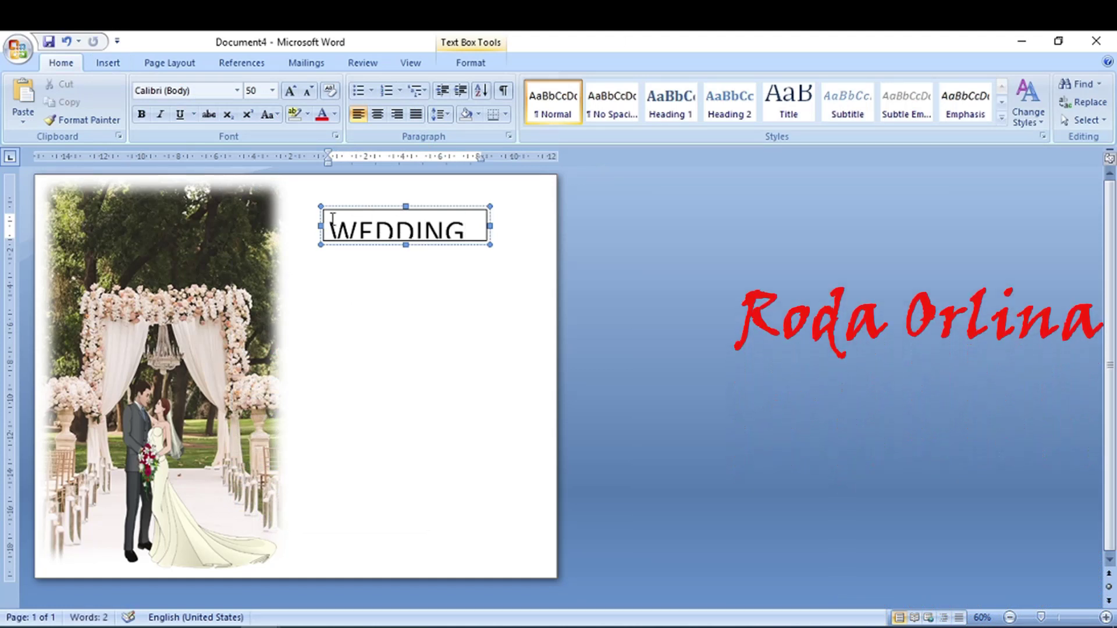
# Shrink the WEDDING CARD text to 28 pt.
pyautogui.click(320, 221)
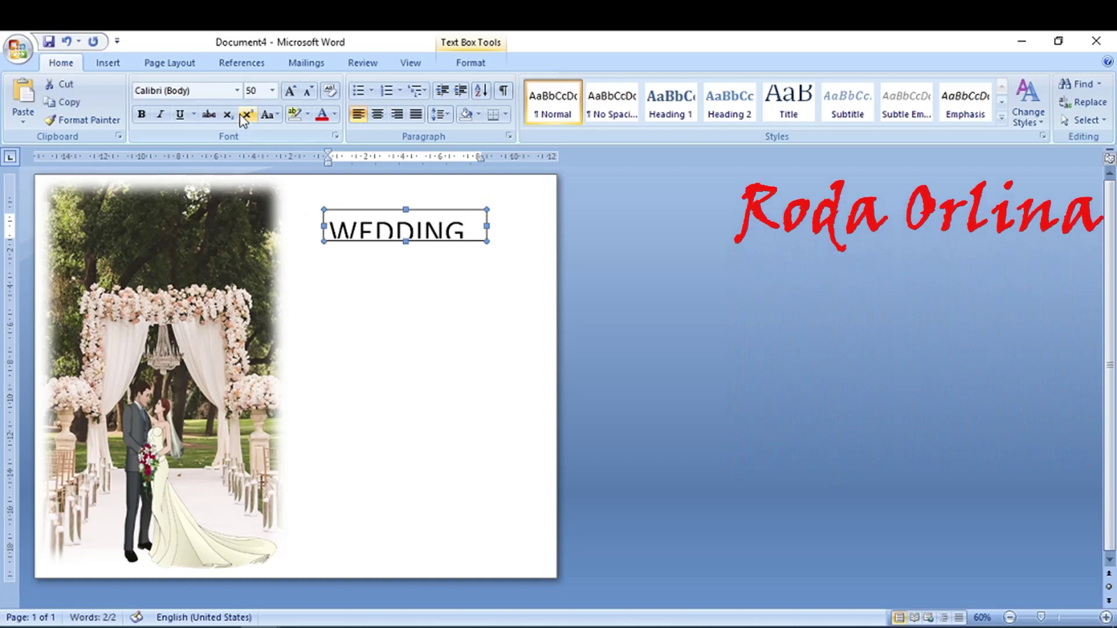
pyautogui.click(306, 93)
pyautogui.click(305, 93)
pyautogui.click(306, 93)
pyautogui.click(305, 93)
pyautogui.click(306, 93)
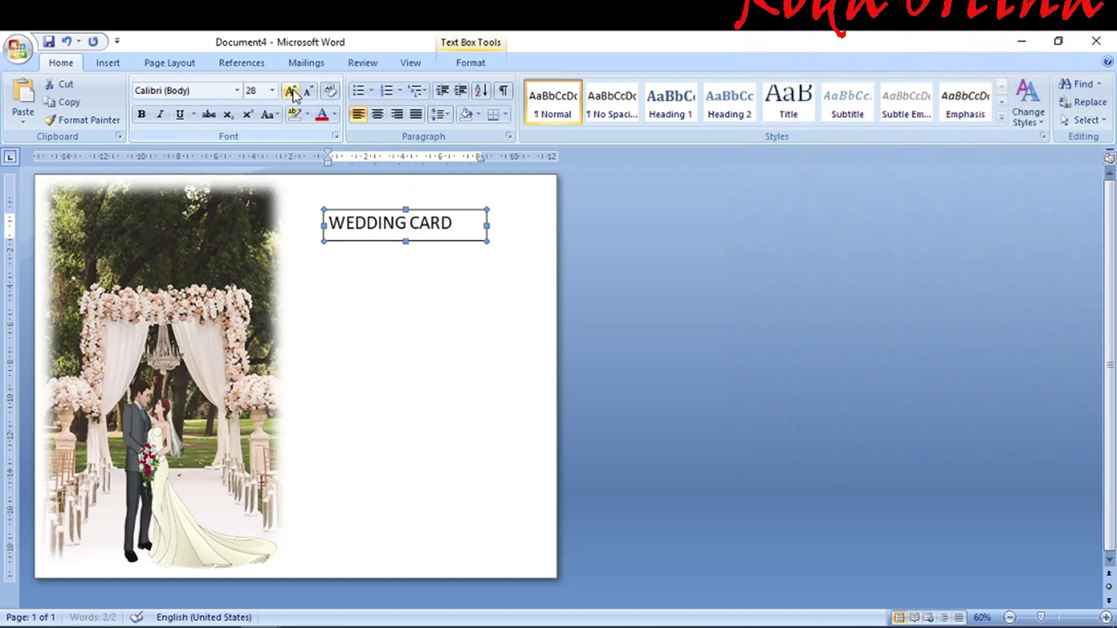
# Set the title in Ravie and widen its box so WEDDING CARD fits on one line.
pyautogui.click(238, 91)
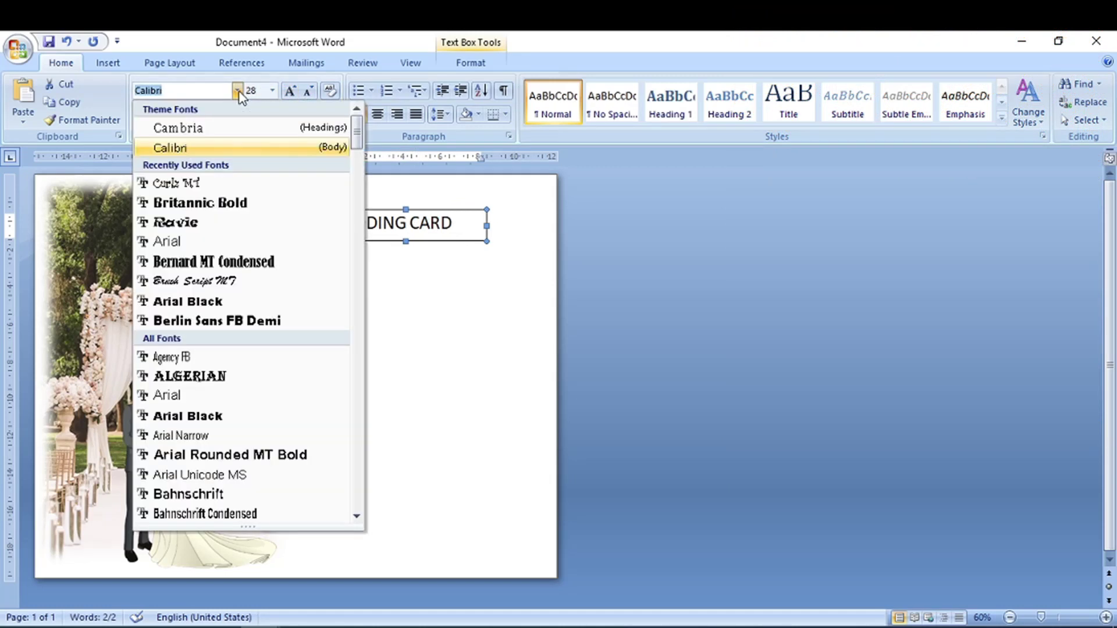
pyautogui.click(220, 223)
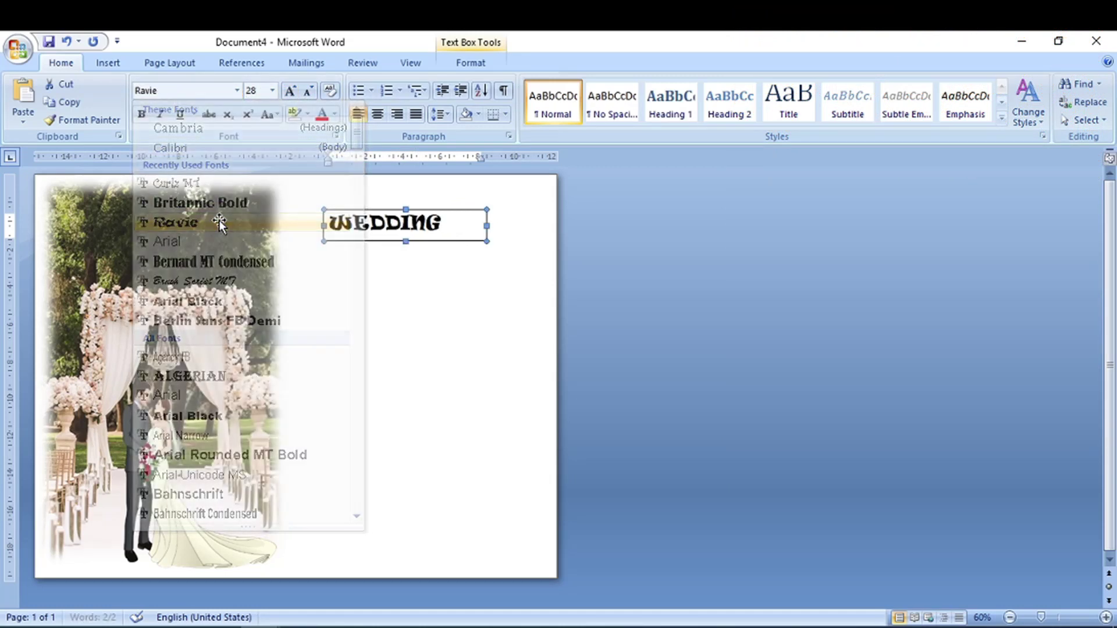
pyautogui.moveTo(488, 224); pyautogui.dragTo(511, 225)
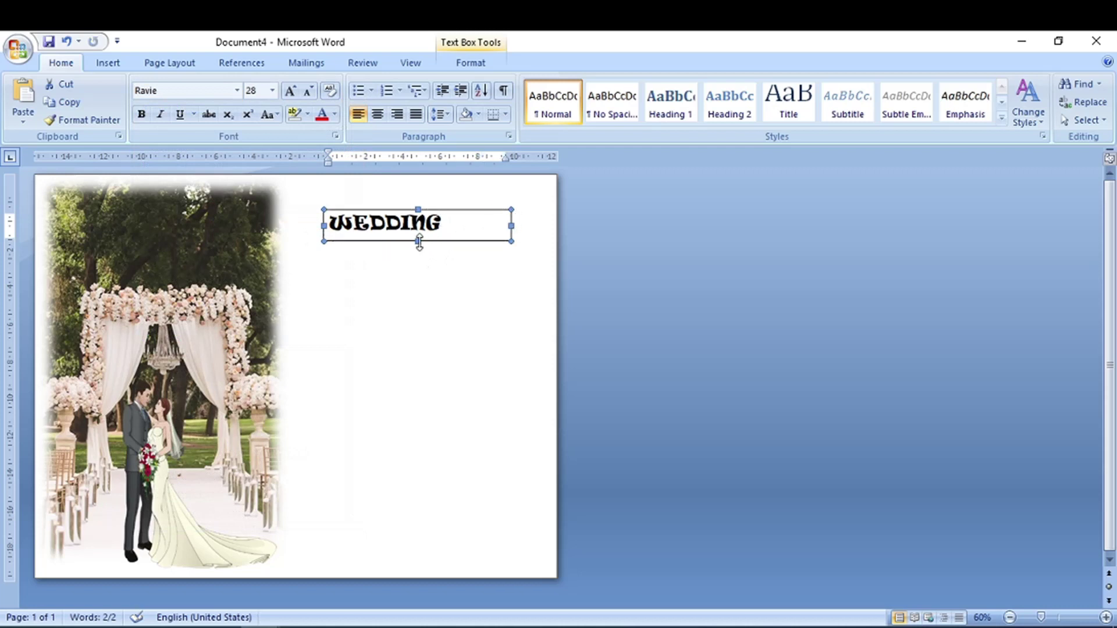
pyautogui.moveTo(419, 242); pyautogui.dragTo(419, 273)
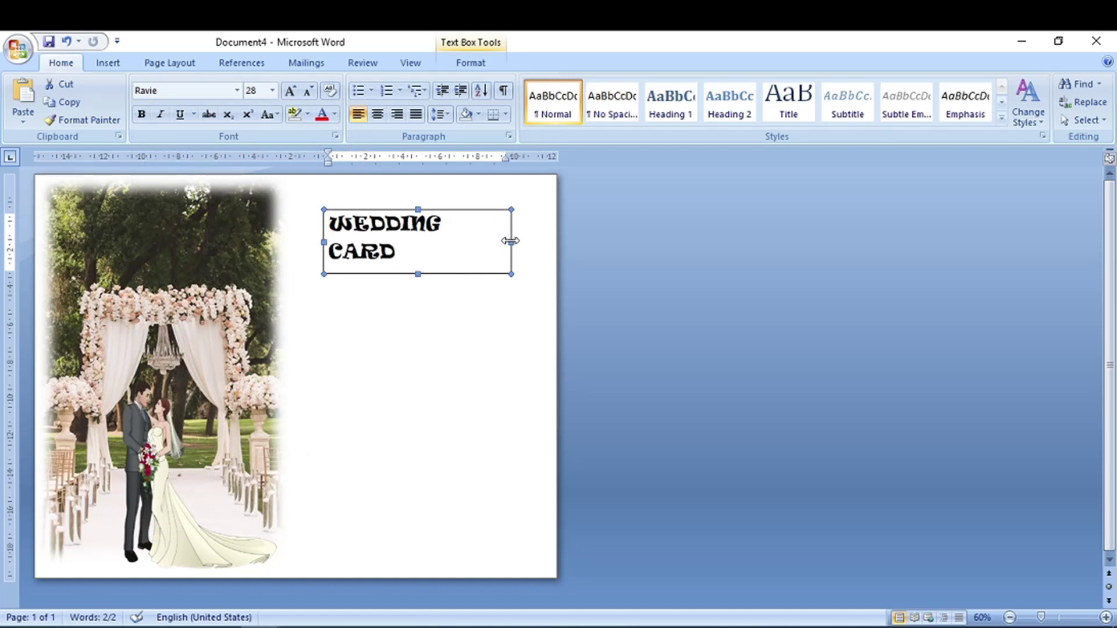
pyautogui.moveTo(517, 240); pyautogui.dragTo(523, 240)
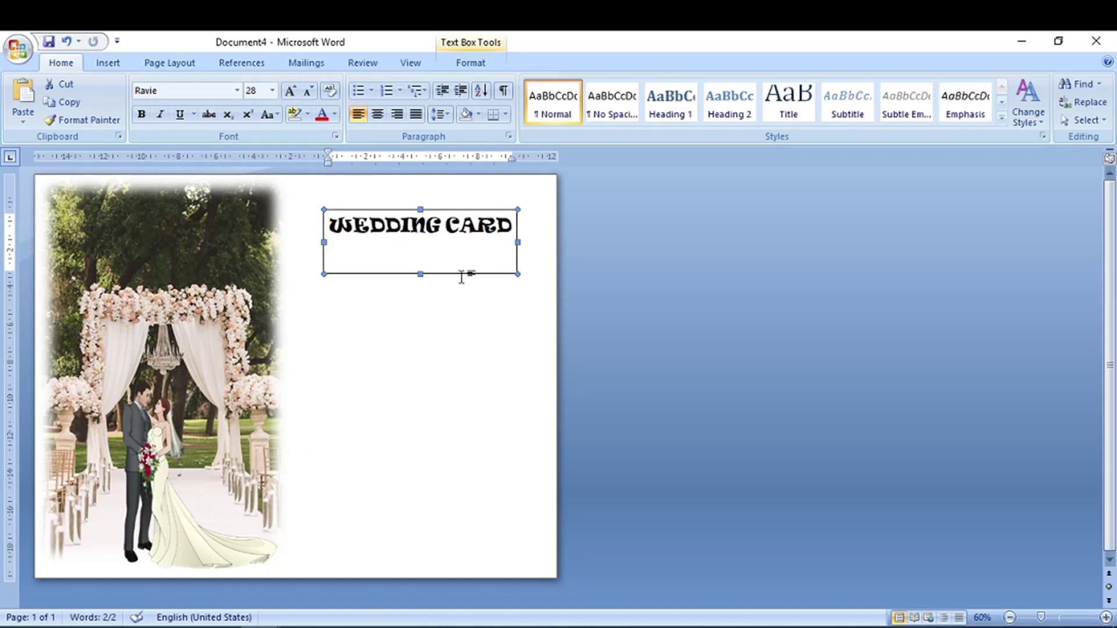
pyautogui.moveTo(418, 274); pyautogui.dragTo(417, 239)
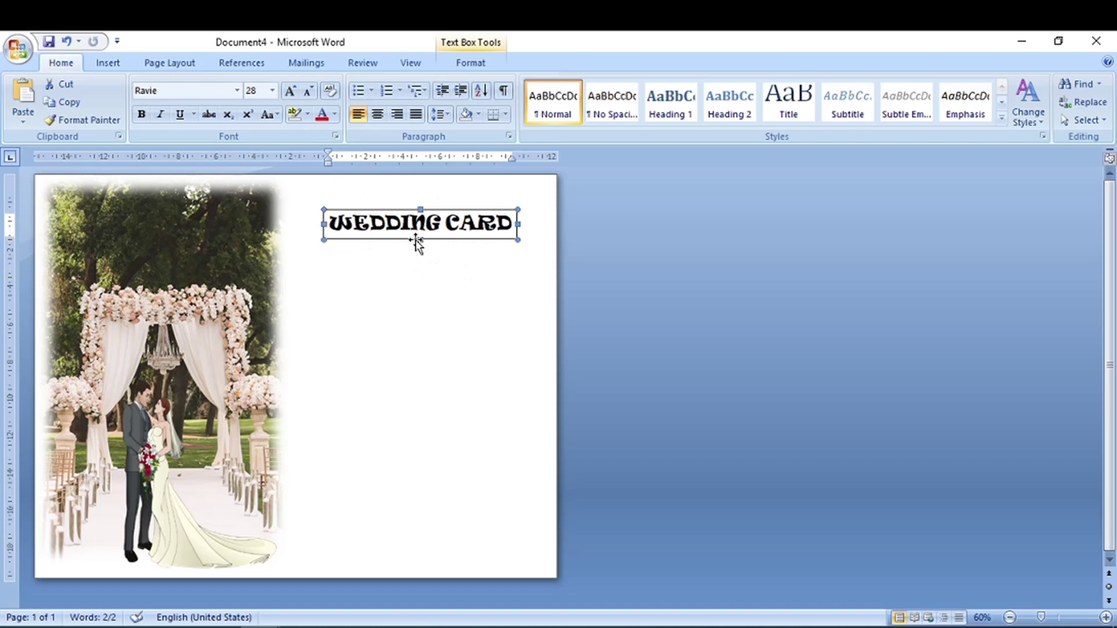
# Keep the title at 28 pt and centre it within its box.
pyautogui.click(289, 91)
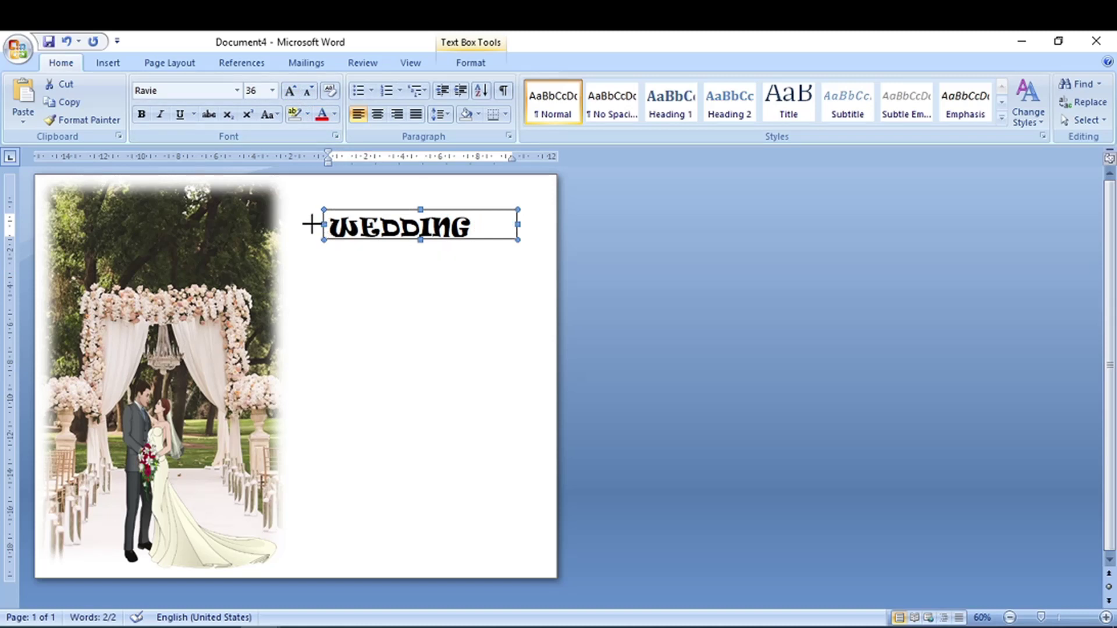
pyautogui.moveTo(312, 225); pyautogui.dragTo(309, 224)
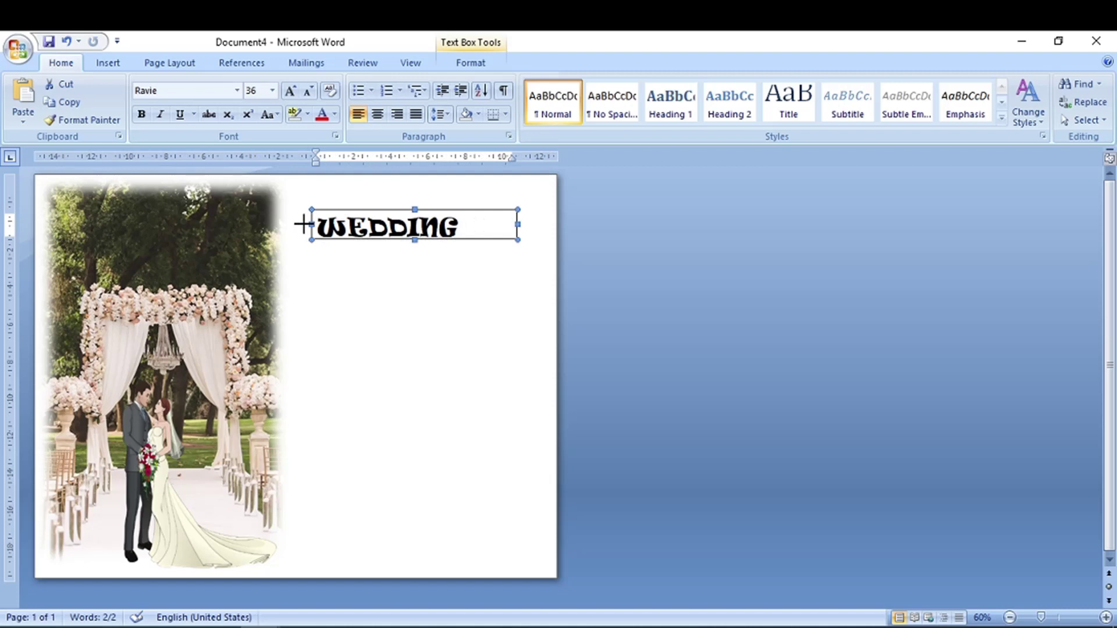
pyautogui.moveTo(303, 224); pyautogui.dragTo(303, 225)
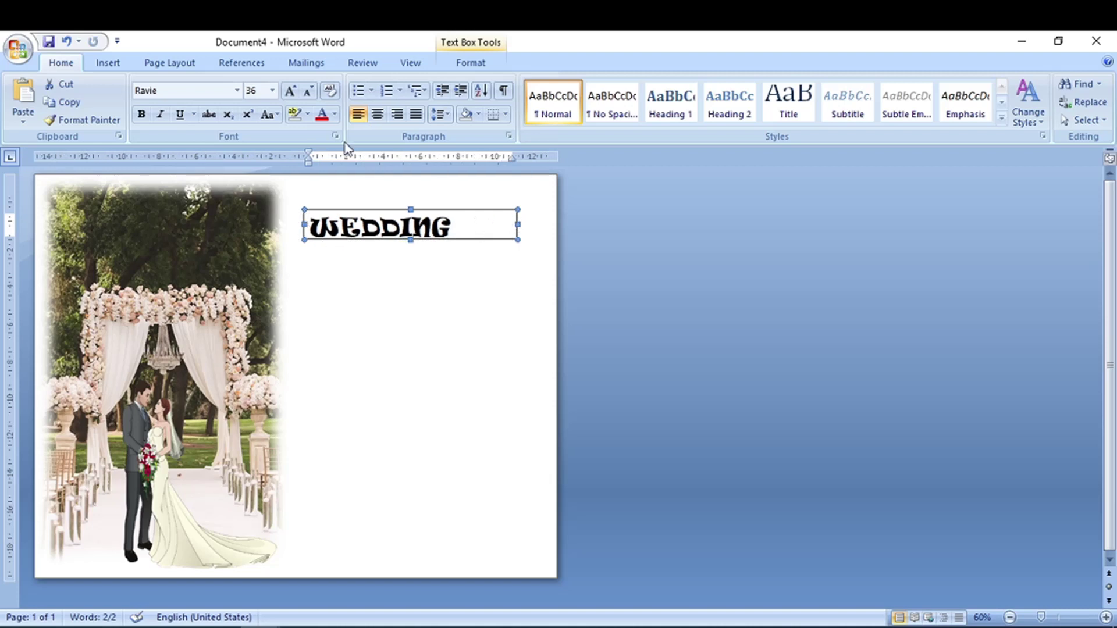
pyautogui.click(308, 92)
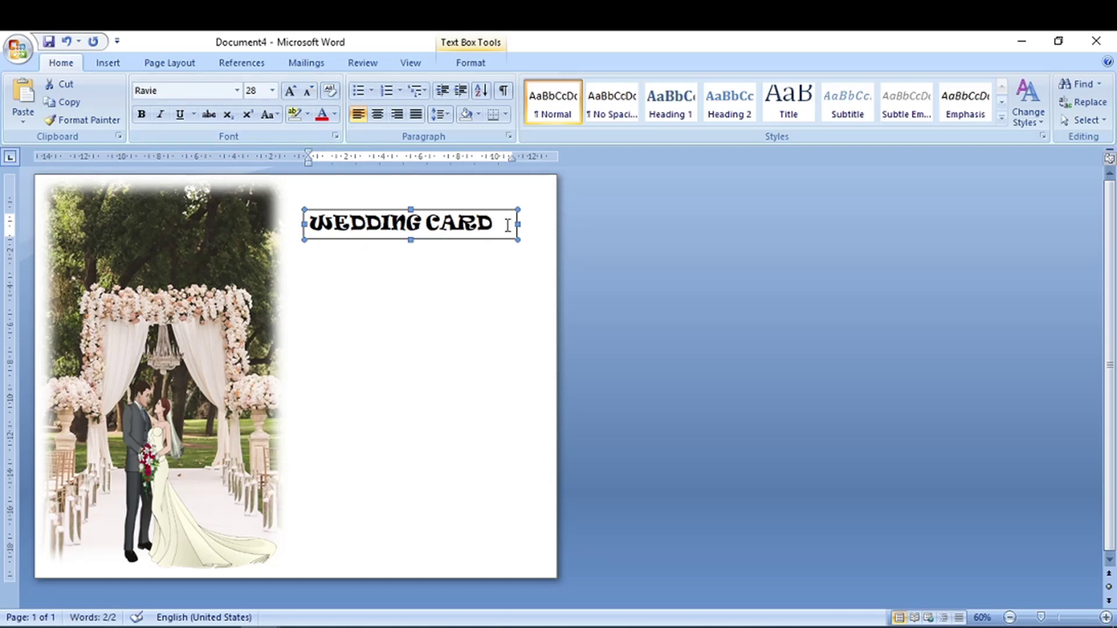
pyautogui.click(378, 116)
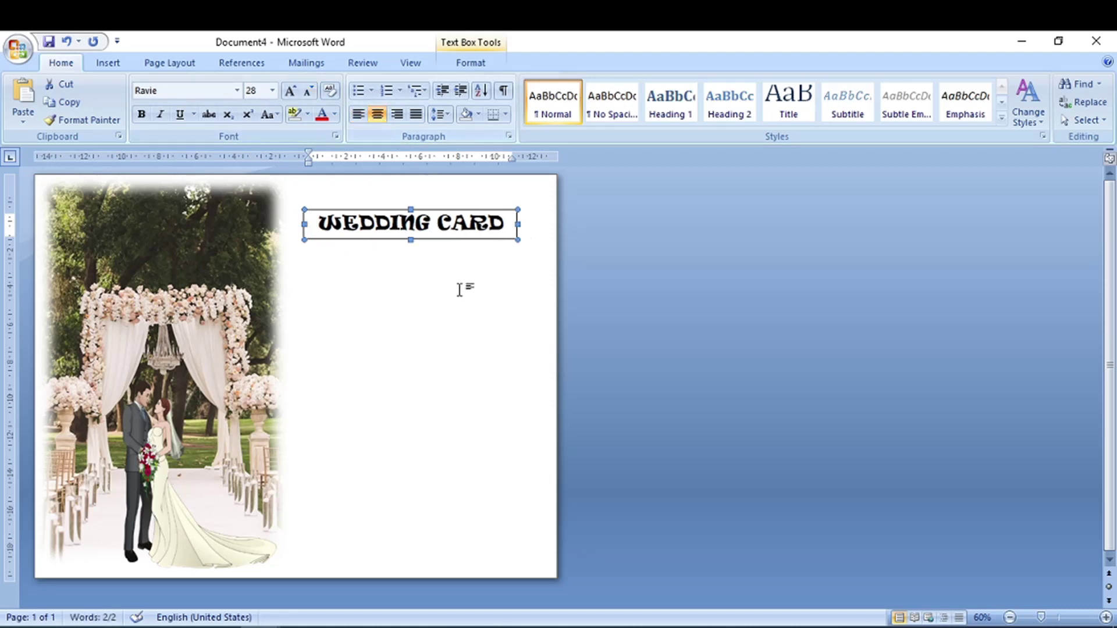
pyautogui.click(474, 251)
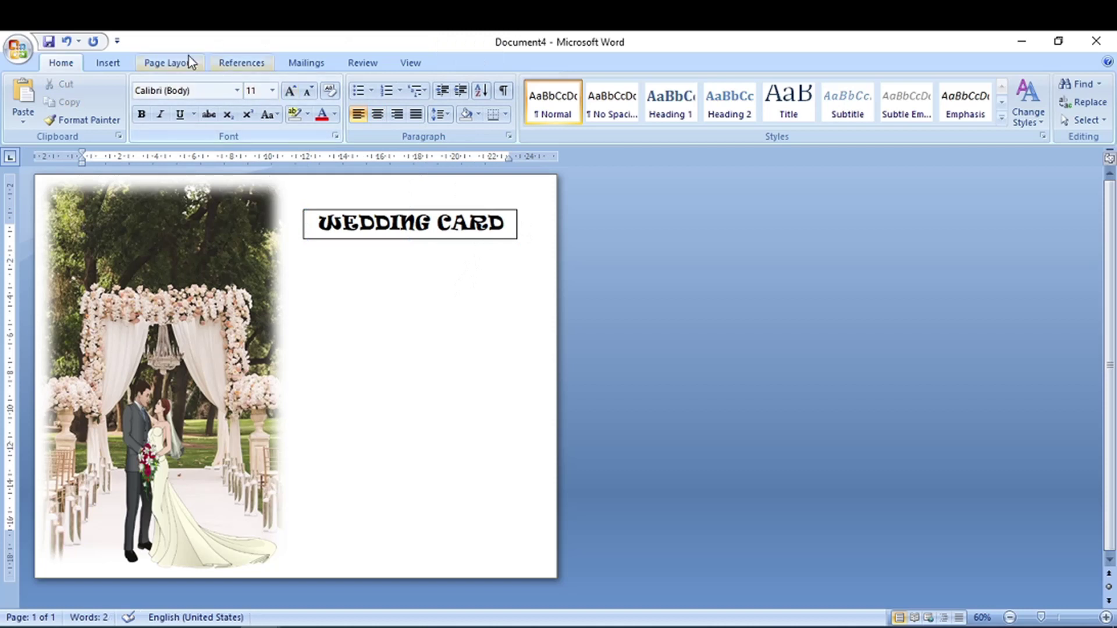
pyautogui.click(116, 63)
# Draw a second text box below the title with INVITATION, centred.
pyautogui.click(247, 101)
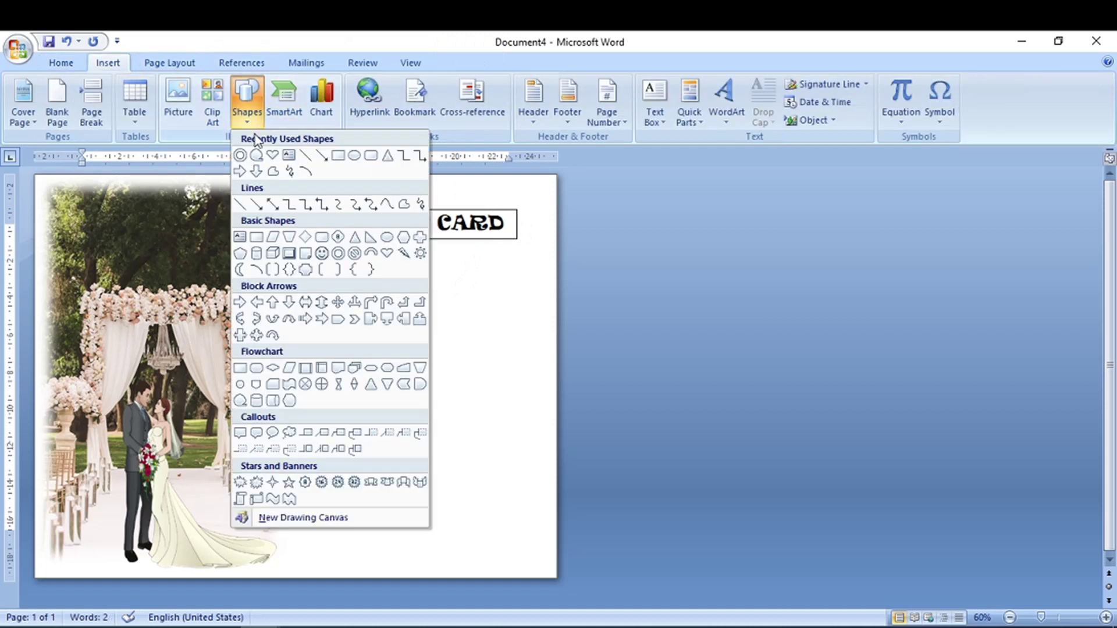
pyautogui.click(289, 156)
pyautogui.moveTo(326, 247); pyautogui.dragTo(487, 265)
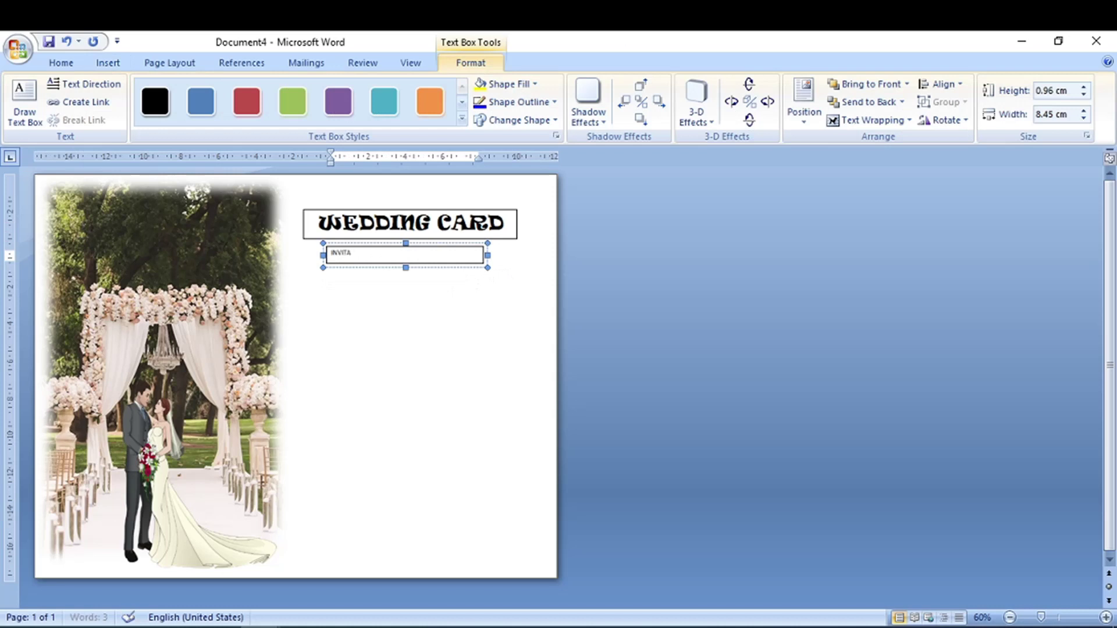
pyautogui.hotkey('ctrl', 'a')
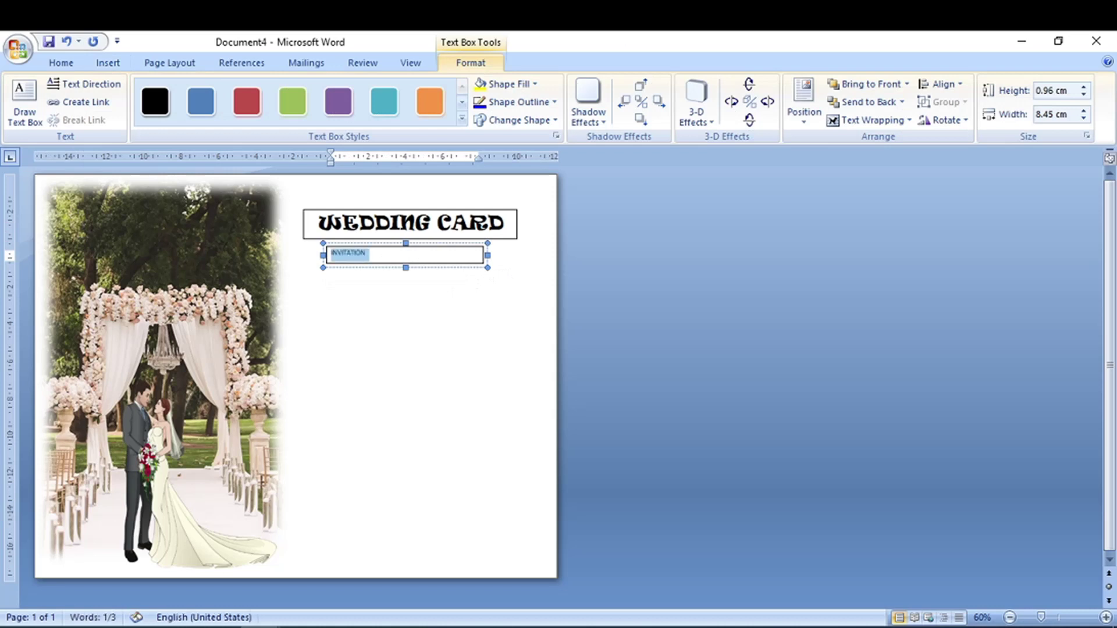
pyautogui.click(61, 63)
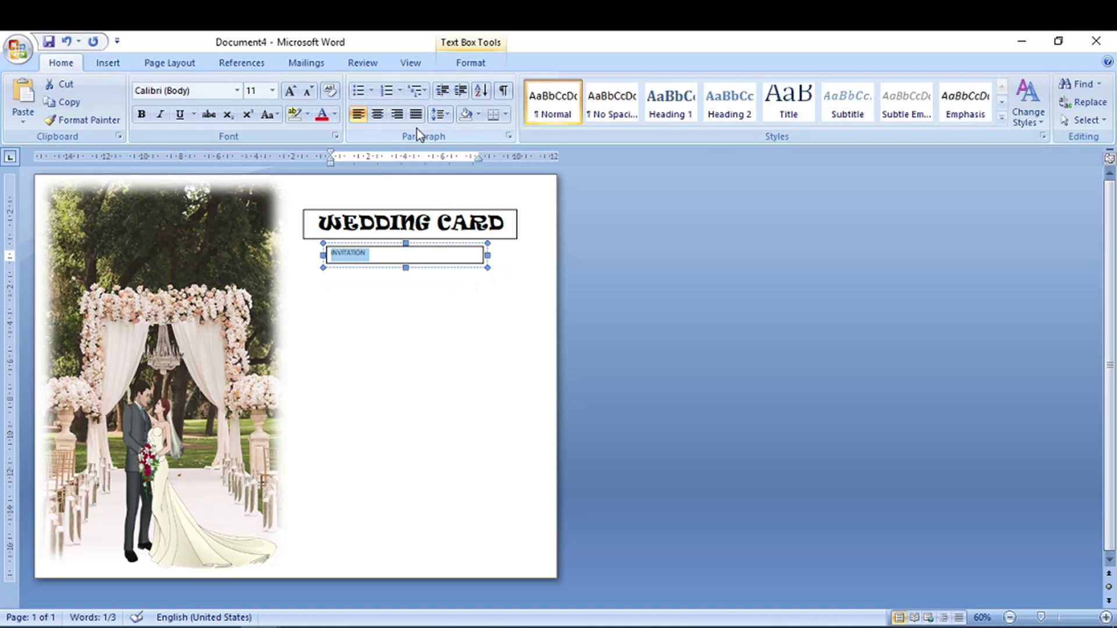
pyautogui.click(378, 115)
# Format INVITATION in Arial Black at size 18.
pyautogui.click(236, 92)
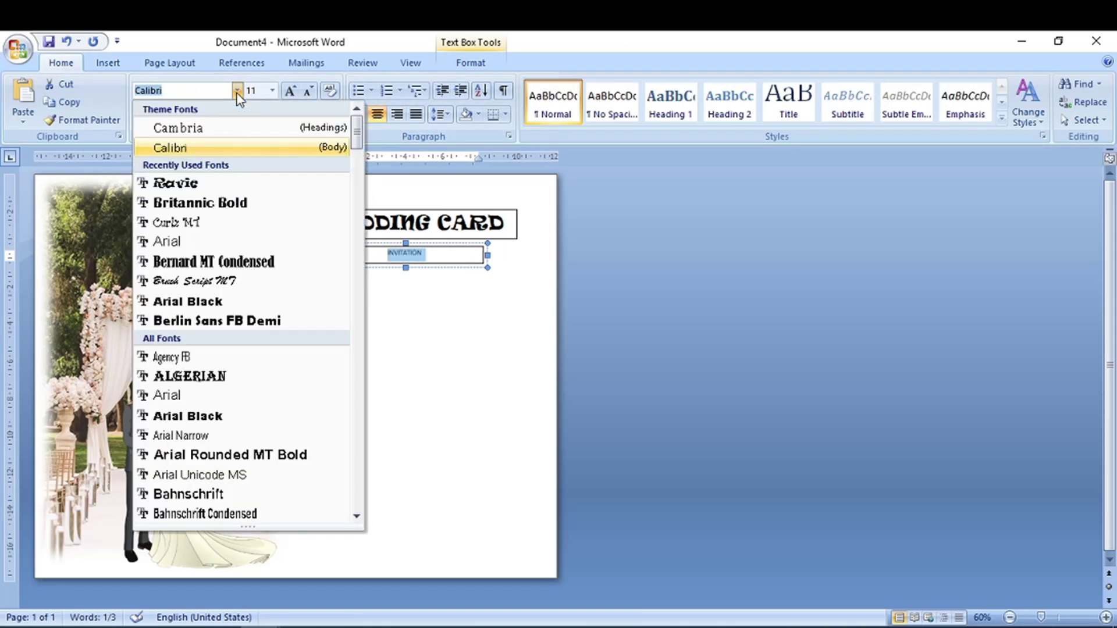
pyautogui.click(213, 302)
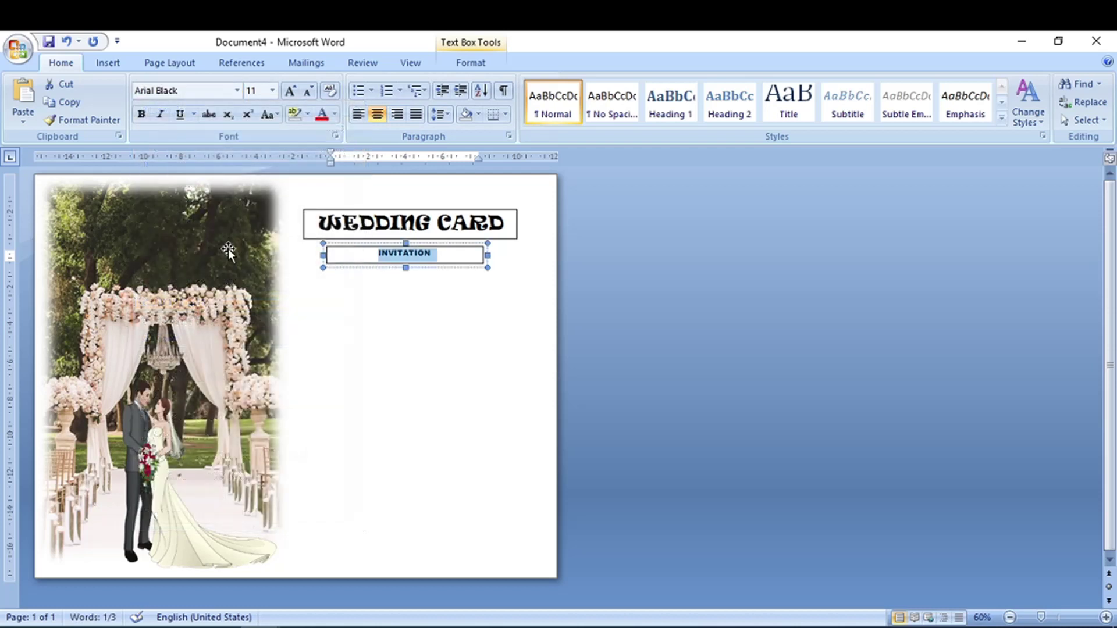
pyautogui.click(294, 94)
pyautogui.click(294, 94)
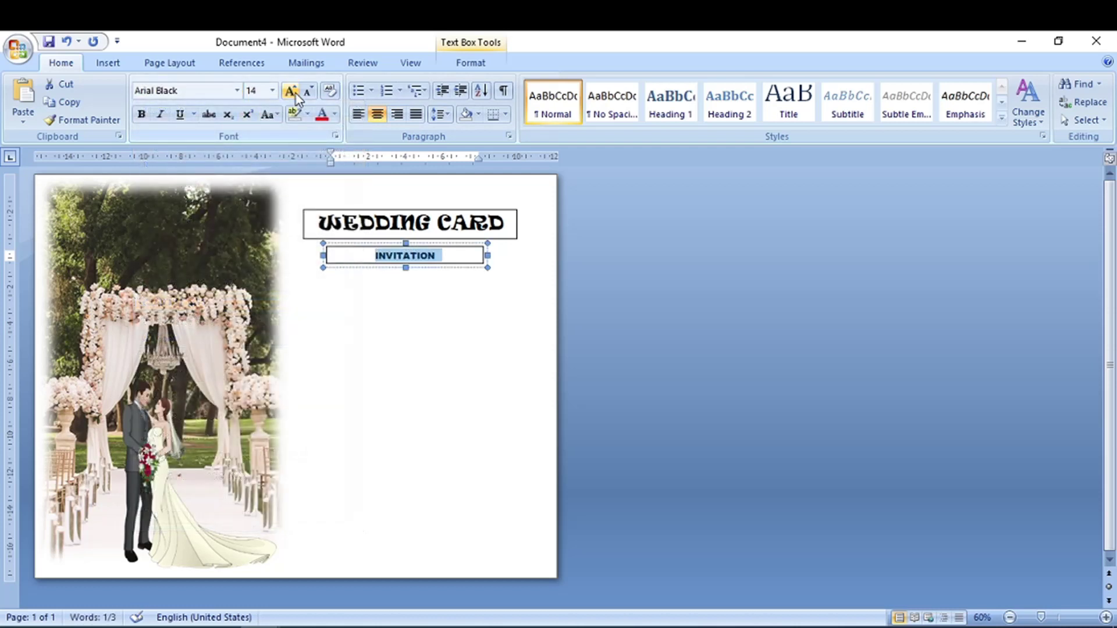
pyautogui.click(294, 94)
pyautogui.click(294, 94)
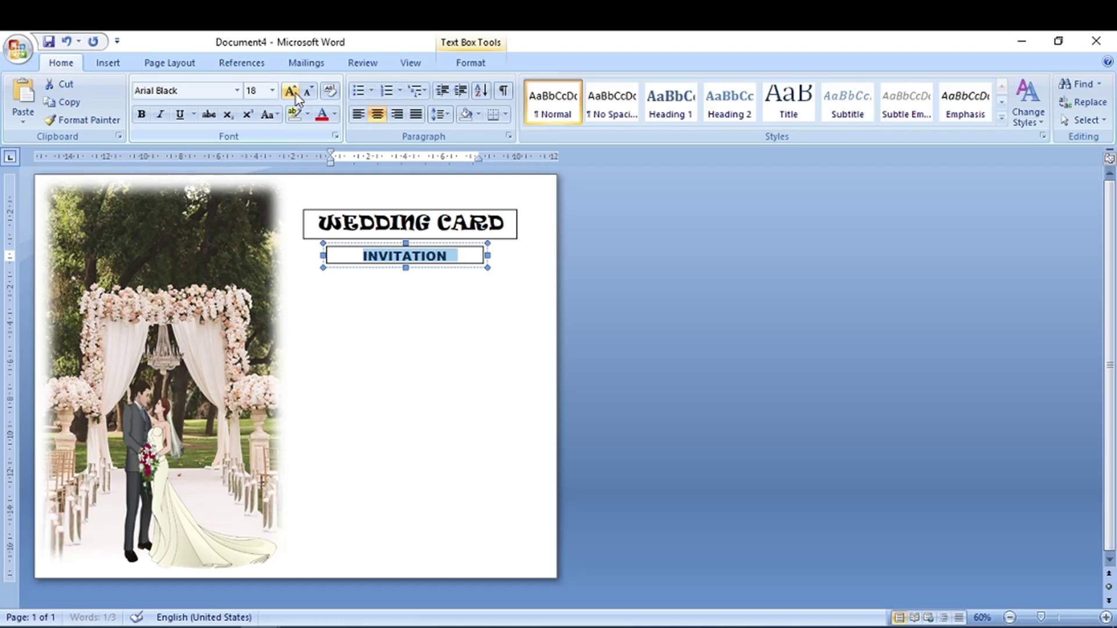
pyautogui.click(298, 99)
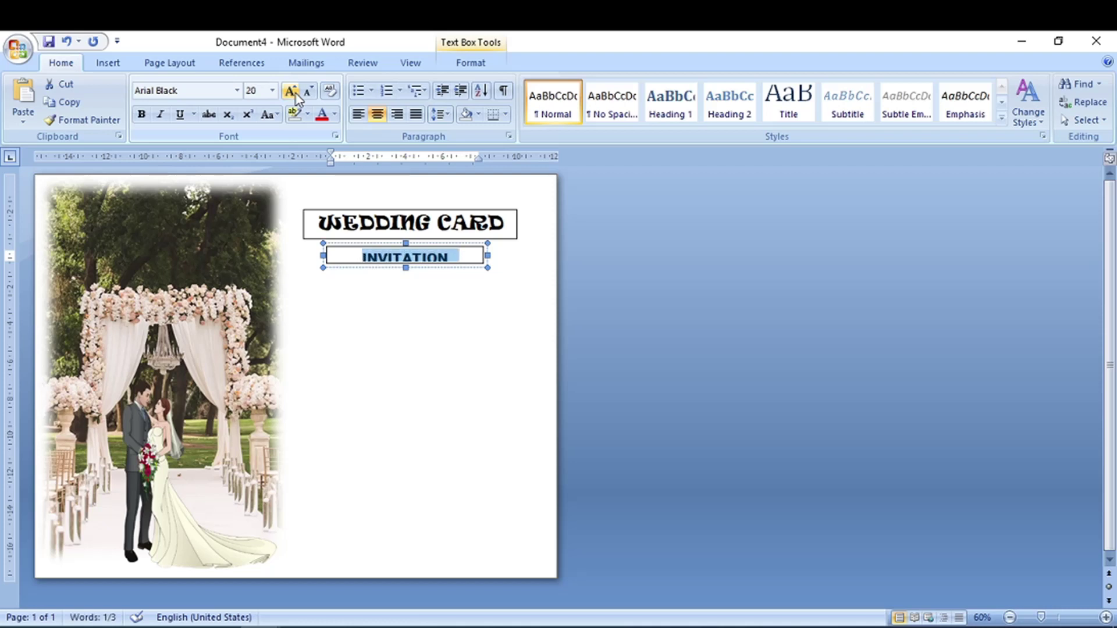
pyautogui.click(307, 92)
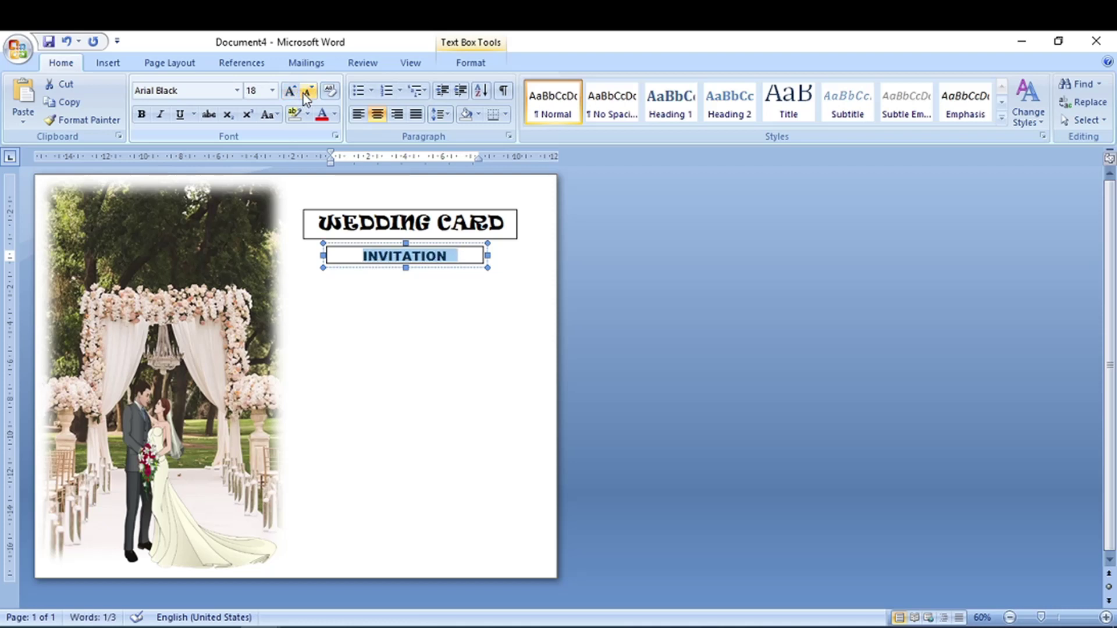
pyautogui.click(465, 285)
pyautogui.click(464, 285)
pyautogui.click(415, 251)
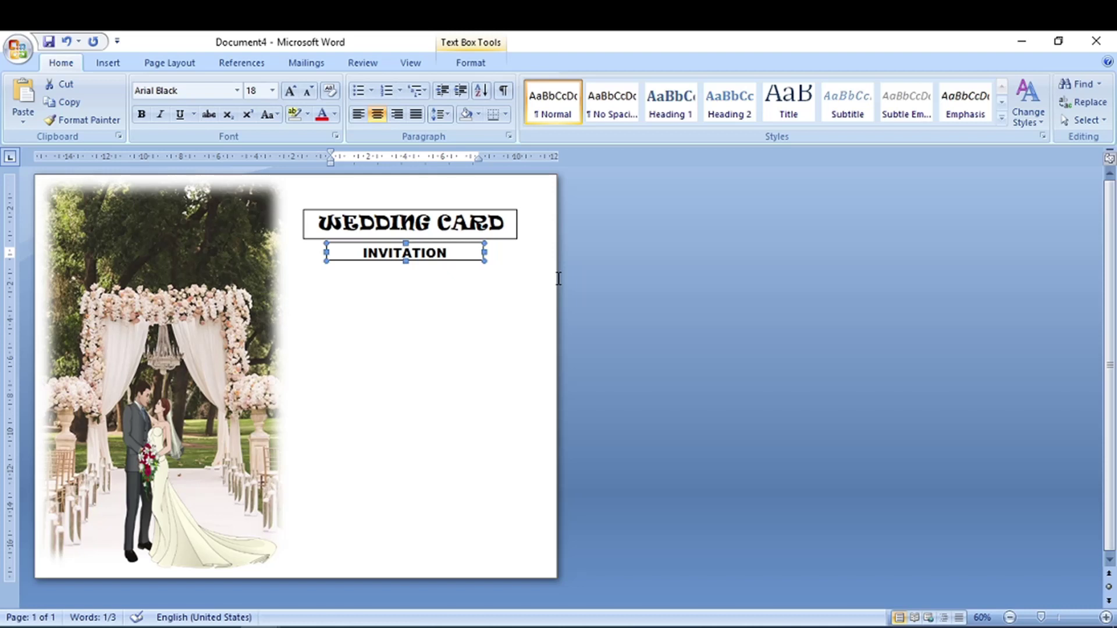
# Set No Outline on both the WEDDING CARD and INVITATION text boxes.
pyautogui.click(516, 233)
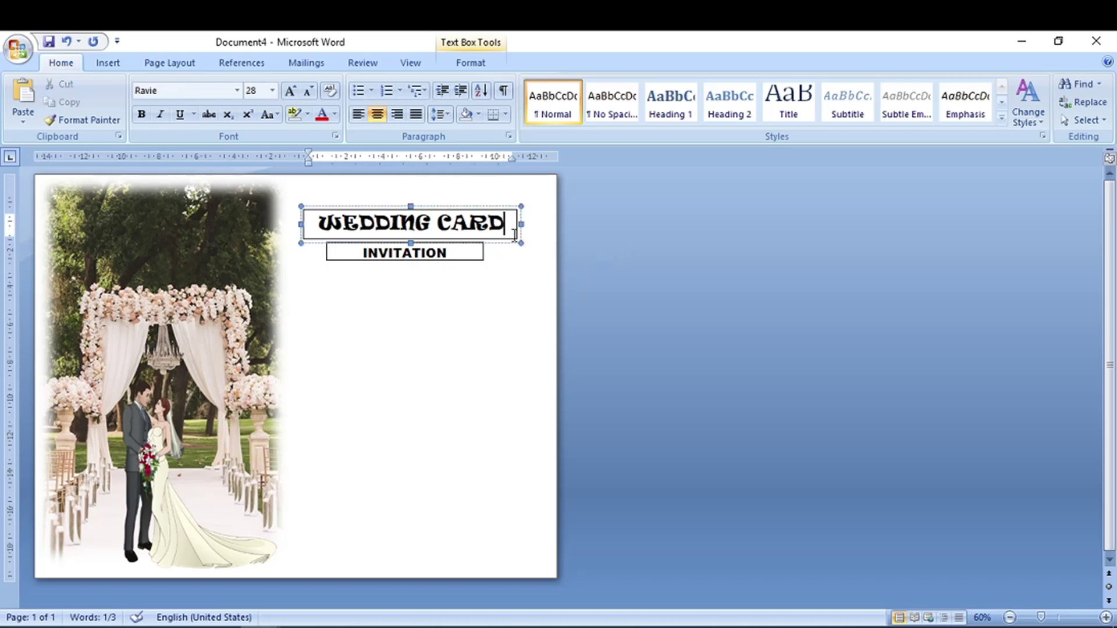
pyautogui.click(517, 241)
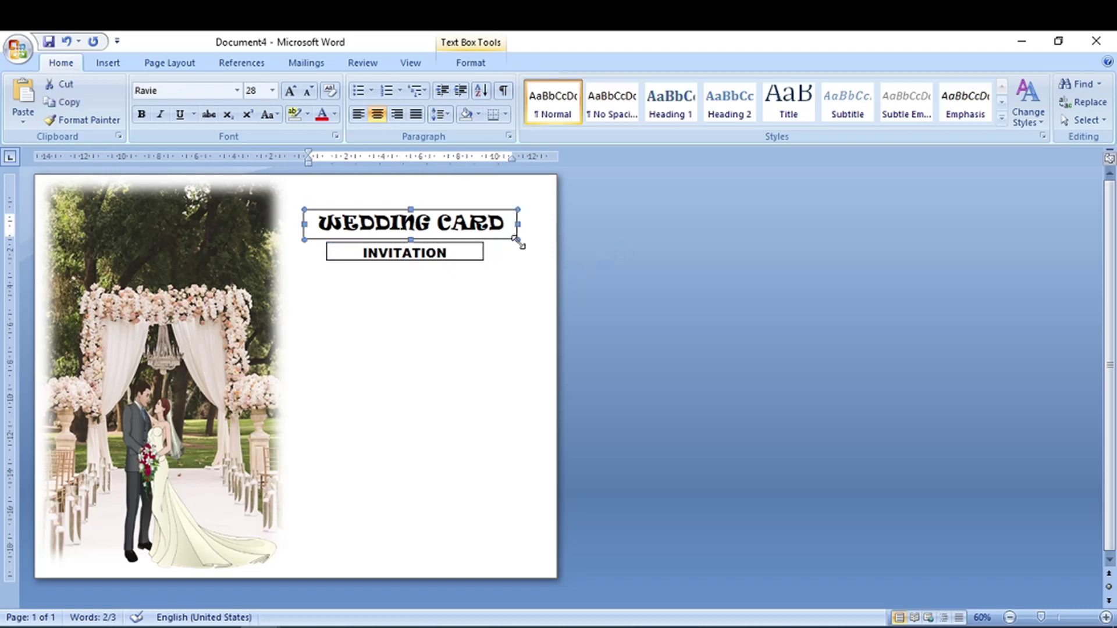
pyautogui.doubleClick(517, 242)
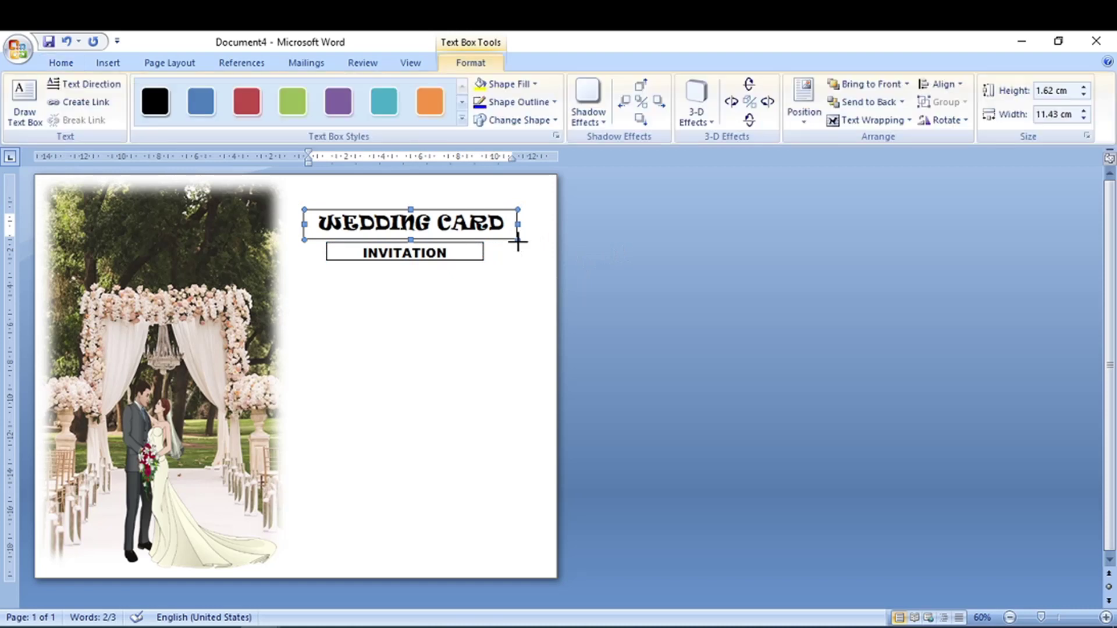
pyautogui.click(554, 103)
pyautogui.click(527, 277)
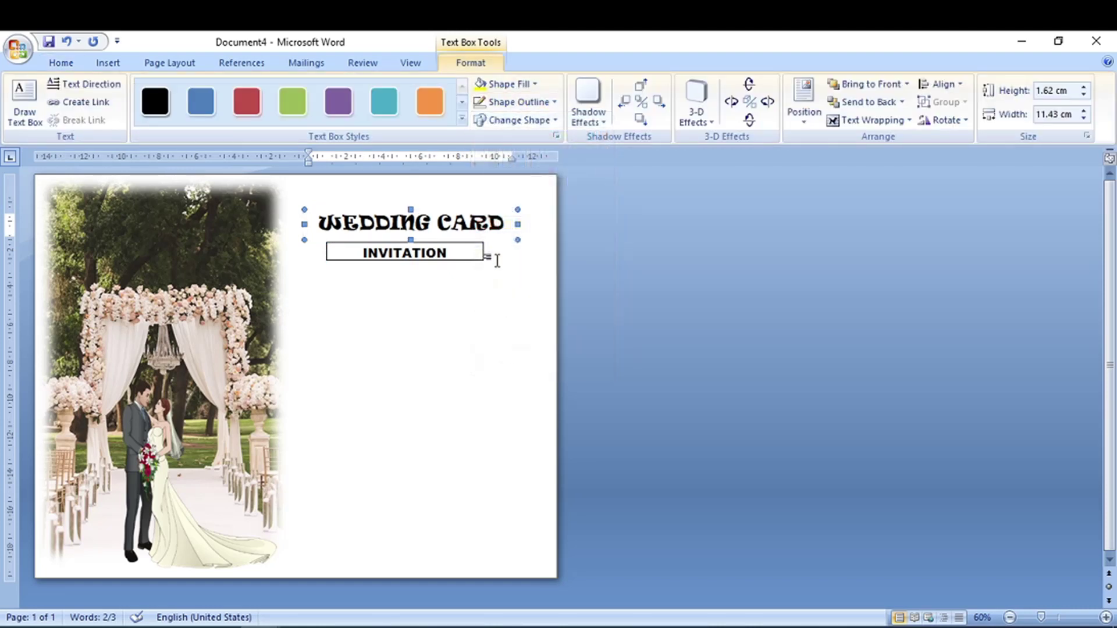
pyautogui.click(479, 255)
pyautogui.click(482, 261)
pyautogui.click(557, 106)
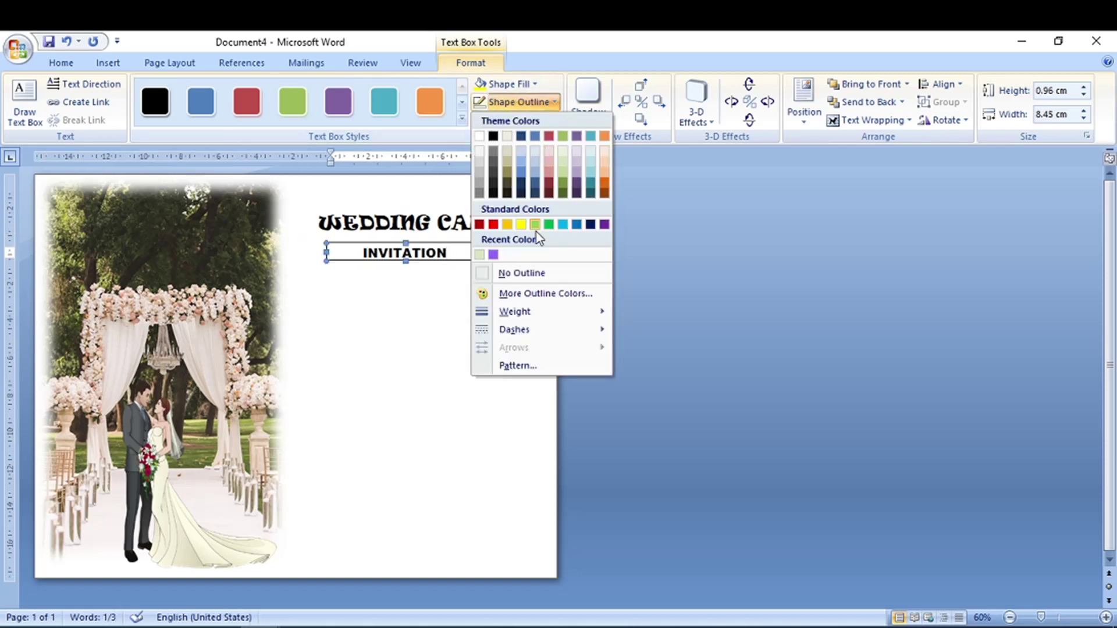
pyautogui.click(511, 272)
pyautogui.click(464, 327)
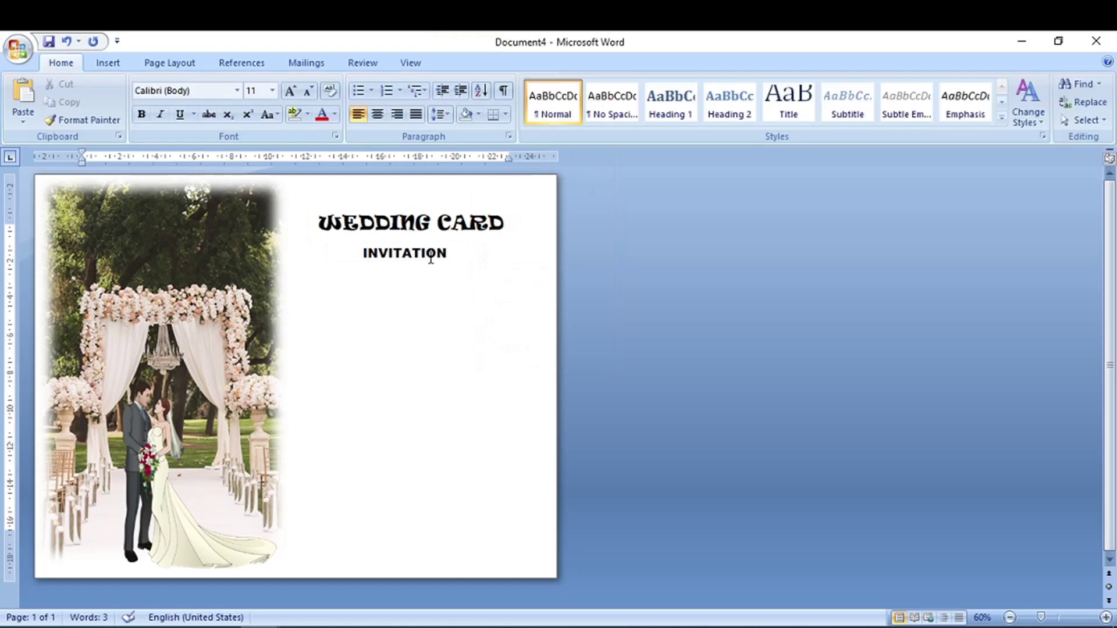
# Nudge INVITATION up under the title and enlarge it to 20 pt.
pyautogui.click(432, 255)
pyautogui.press('Up')
pyautogui.press('Up')
pyautogui.press('Up')
pyautogui.press('Up')
pyautogui.press('Up')
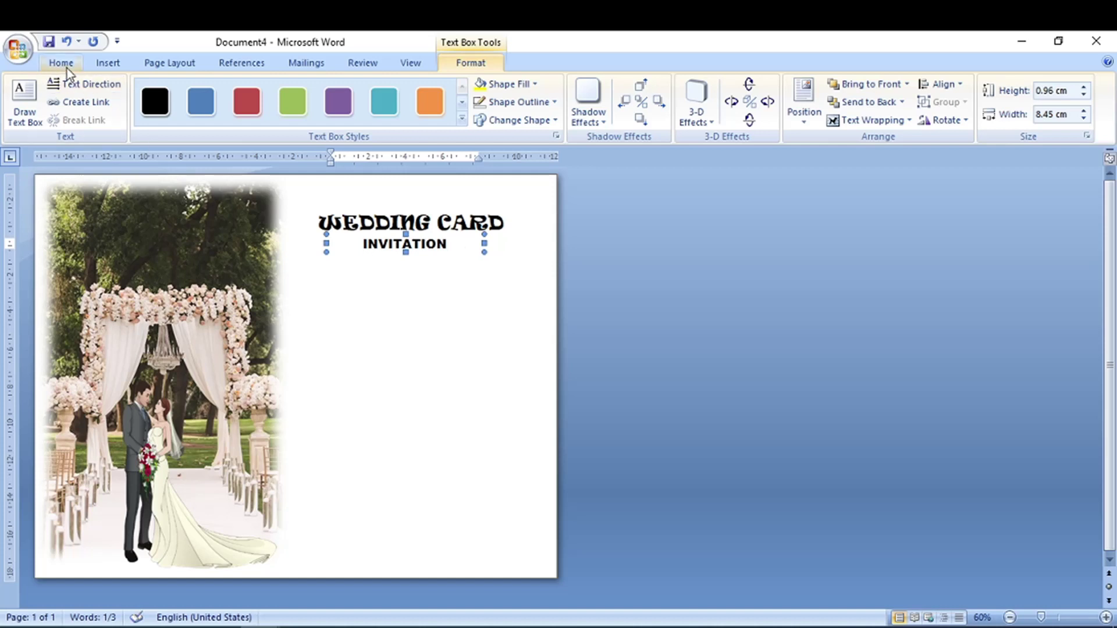
pyautogui.click(67, 68)
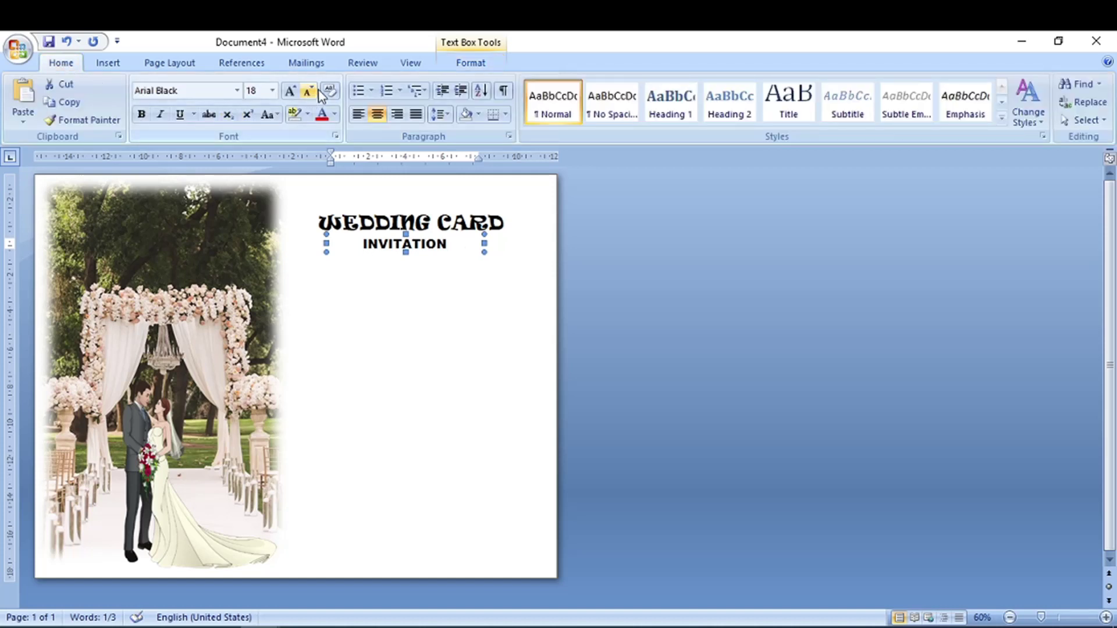
pyautogui.click(289, 91)
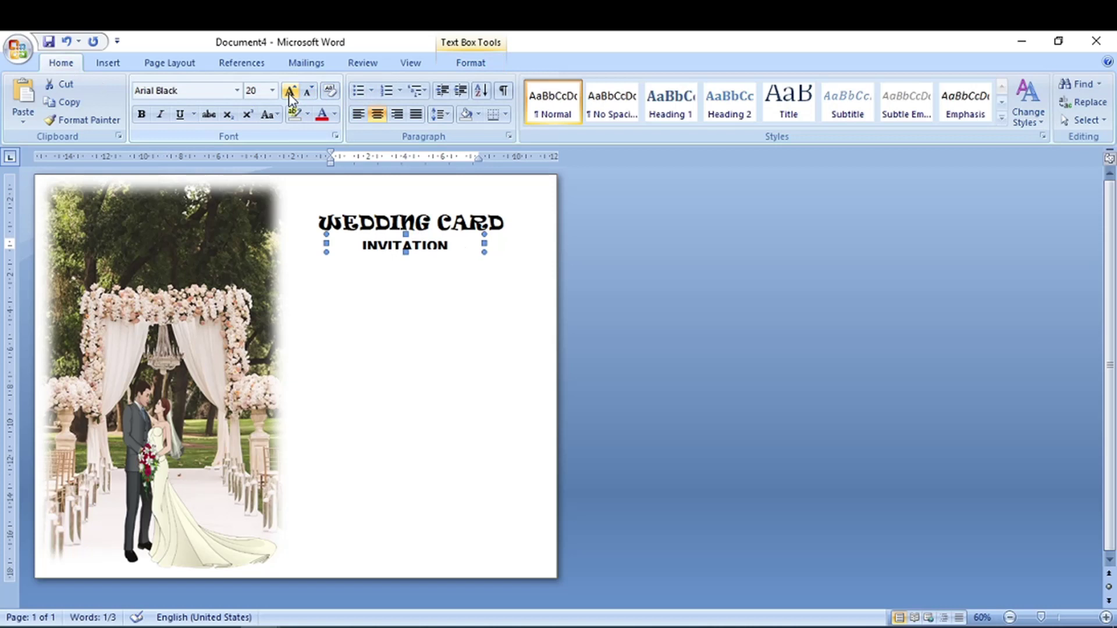
pyautogui.moveTo(407, 256); pyautogui.dragTo(407, 262)
pyautogui.click(501, 260)
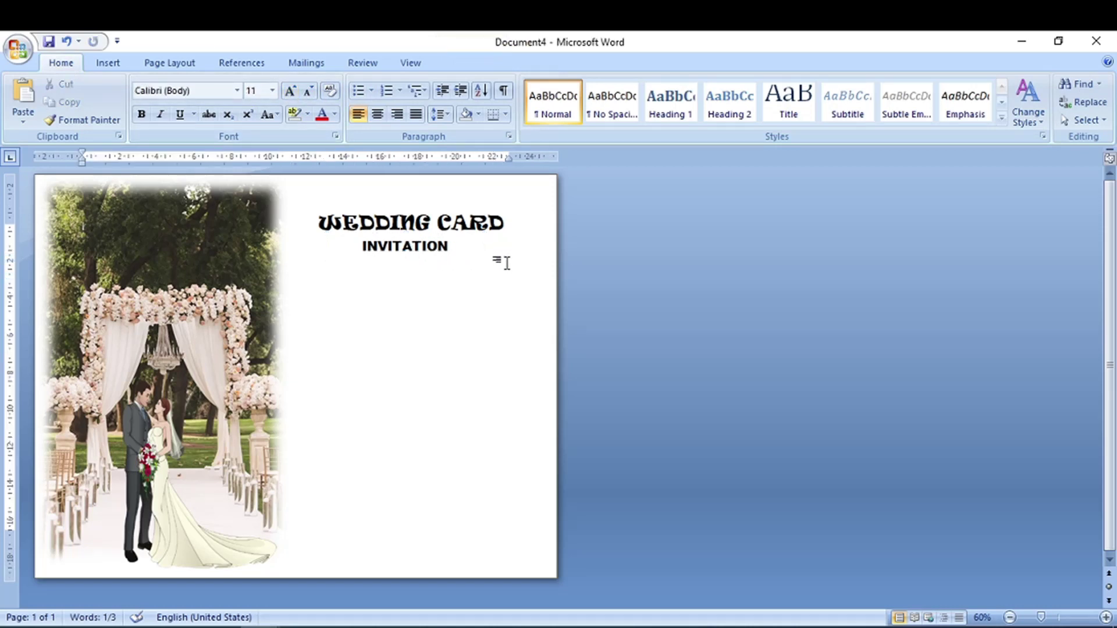
pyautogui.click(401, 245)
pyautogui.hotkey('ctrl', 'z')
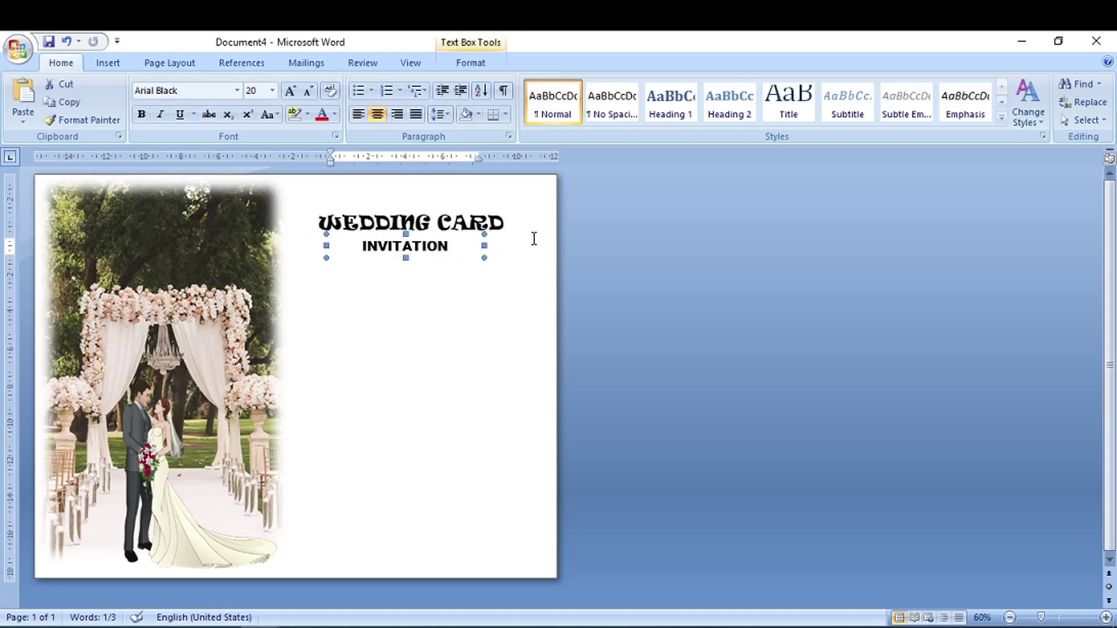
pyautogui.hotkey('ctrl', 'z')
pyautogui.hotkey('ctrl', 'z')
pyautogui.hotkey('ctrl', 'z')
pyautogui.click(422, 320)
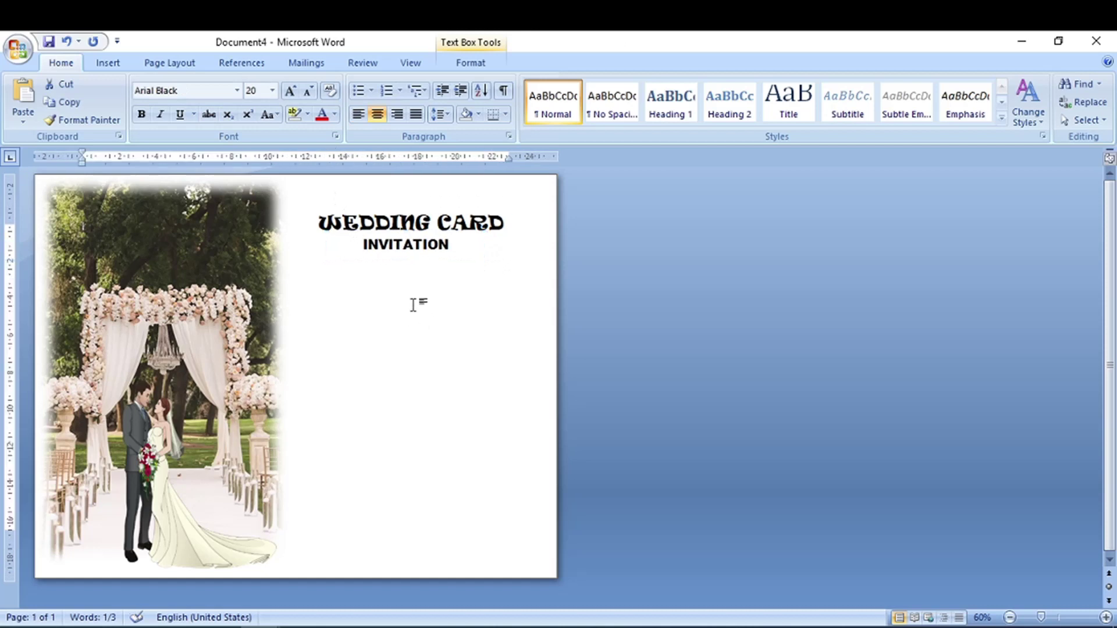
# Draw a small heart shape after INVITATION and make it red.
pyautogui.click(108, 63)
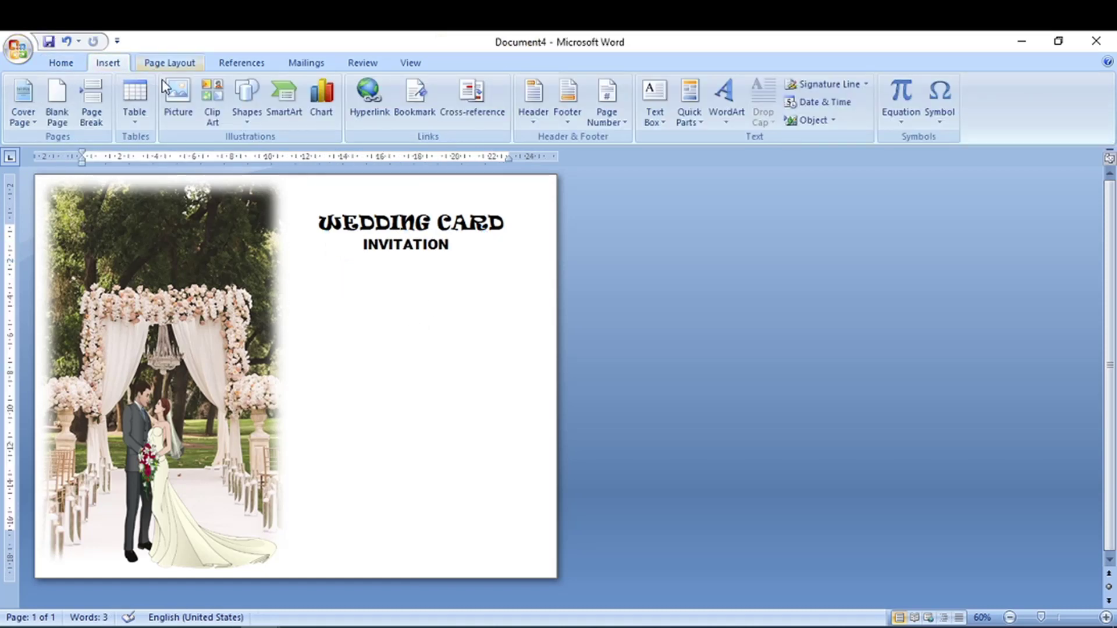
pyautogui.click(246, 116)
pyautogui.click(274, 170)
pyautogui.moveTo(466, 247); pyautogui.dragTo(467, 249)
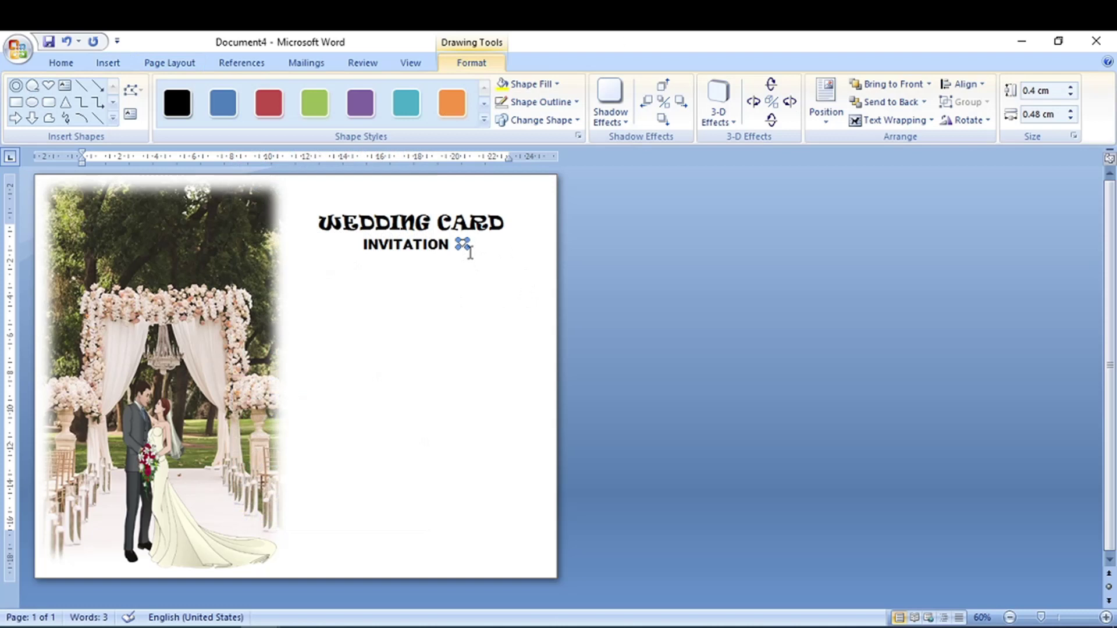
pyautogui.click(268, 103)
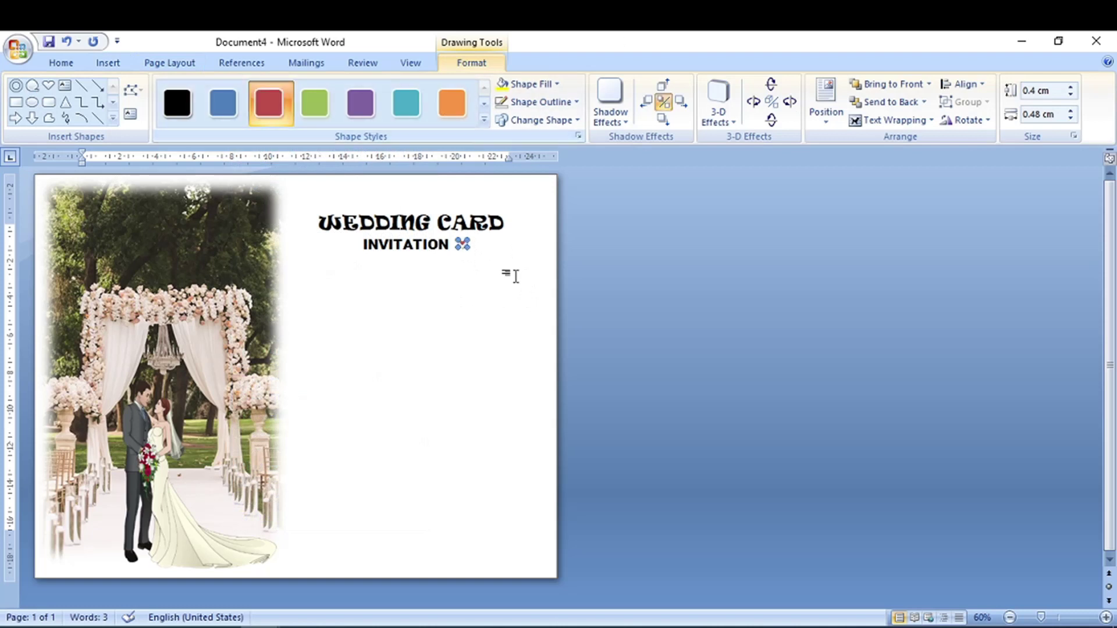
pyautogui.click(491, 273)
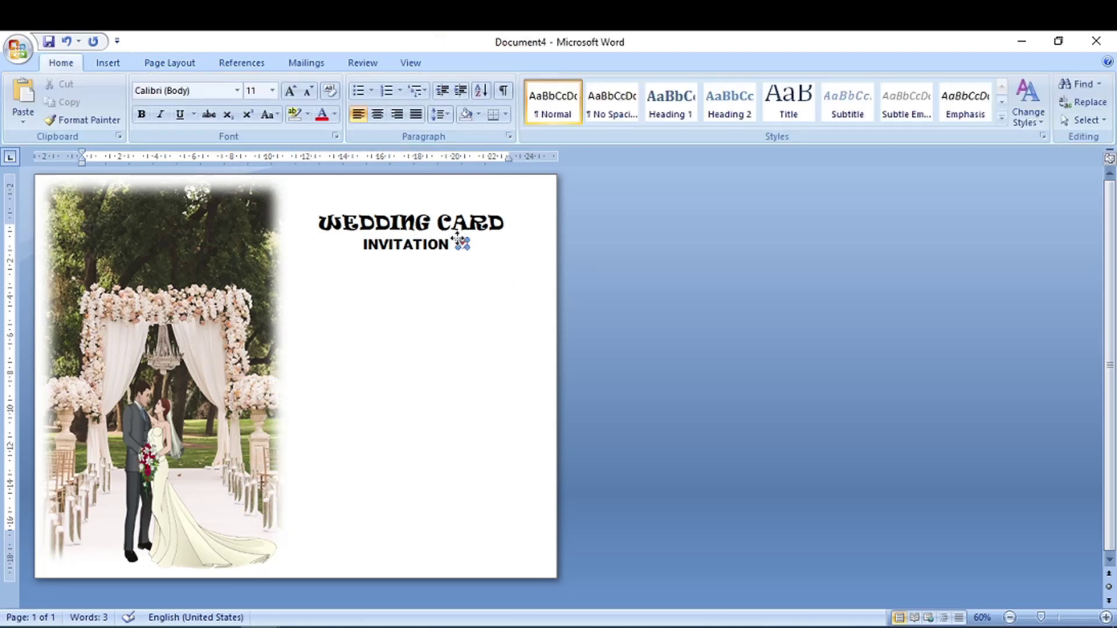
# Nudge the heart right and place a copy on INVITATION's left side.
pyautogui.click(457, 240)
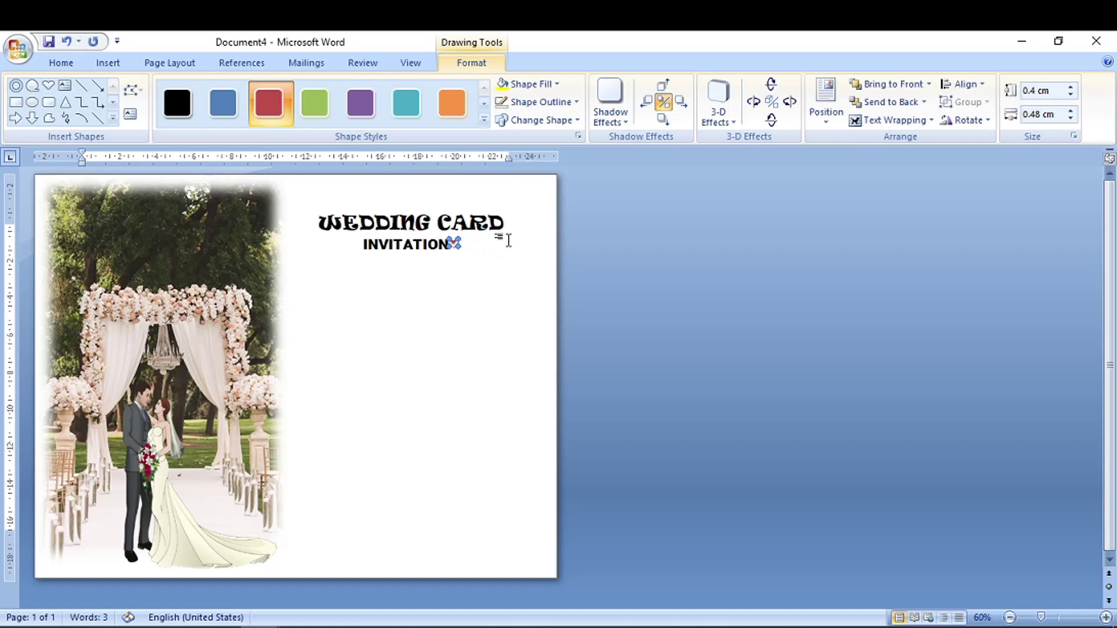
pyautogui.press('Right')
pyautogui.press('Right')
pyautogui.press('Right')
pyautogui.press('Right')
pyautogui.press('Right')
pyautogui.press('Right')
pyautogui.moveTo(344, 245); pyautogui.dragTo(346, 243)
pyautogui.press('Right')
pyautogui.press('Right')
pyautogui.click(461, 285)
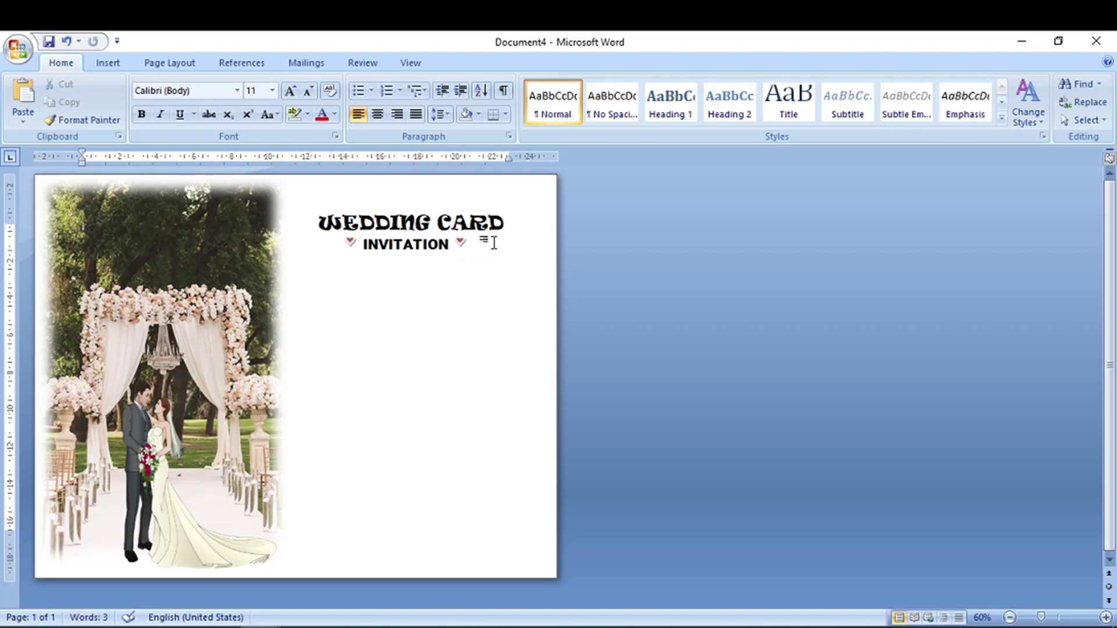
pyautogui.doubleClick(417, 263)
# Browse the DOCUMENTS--DHA folder in Insert Picture and select the floral AAA image.
pyautogui.click(103, 65)
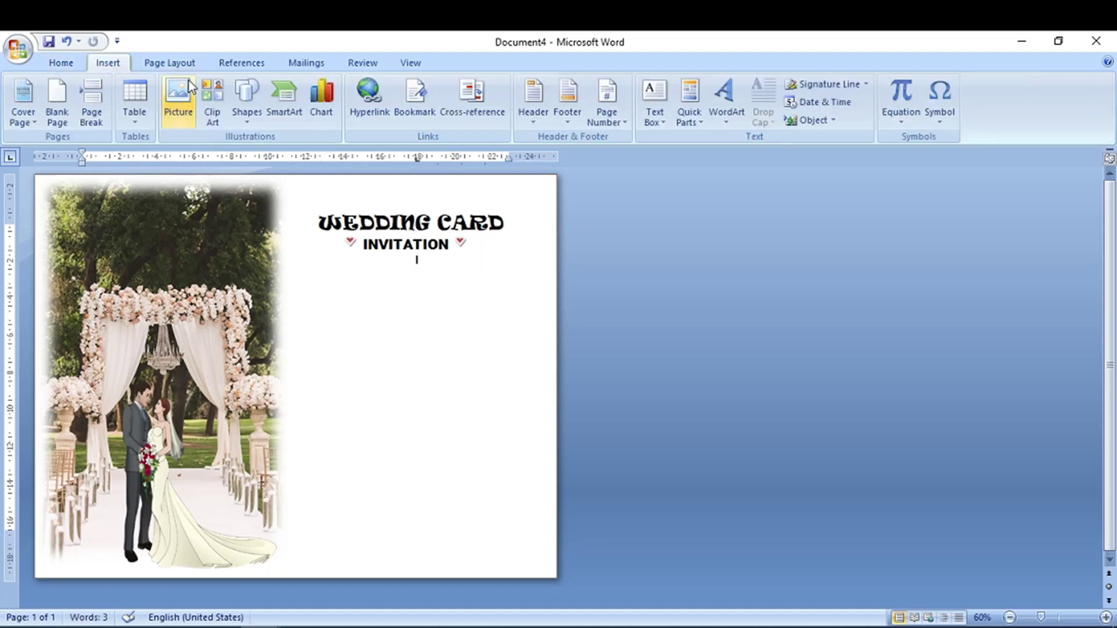
pyautogui.click(179, 99)
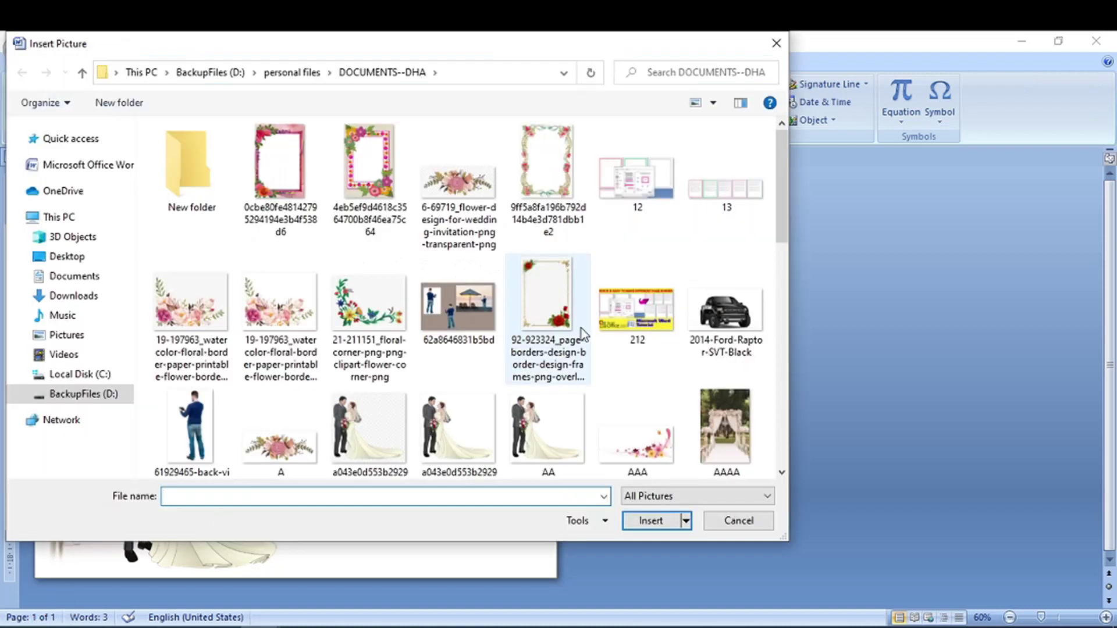
pyautogui.scroll(-3, 582, 334)
pyautogui.click(617, 291)
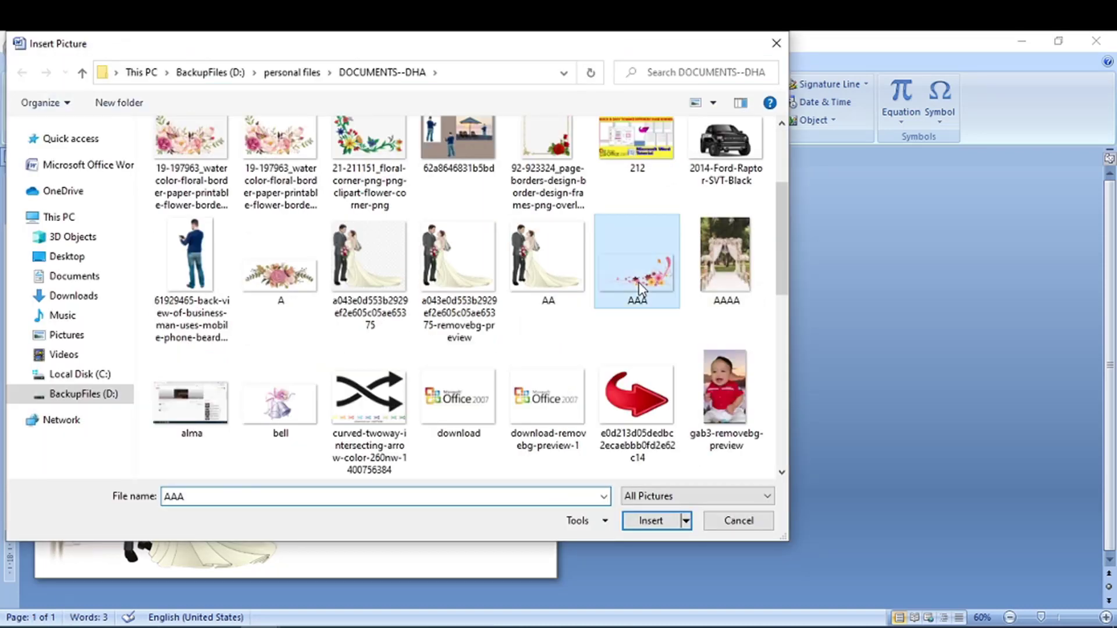
pyautogui.scroll(-3, 514, 361)
pyautogui.scroll(3, 514, 361)
pyautogui.scroll(-2, 515, 361)
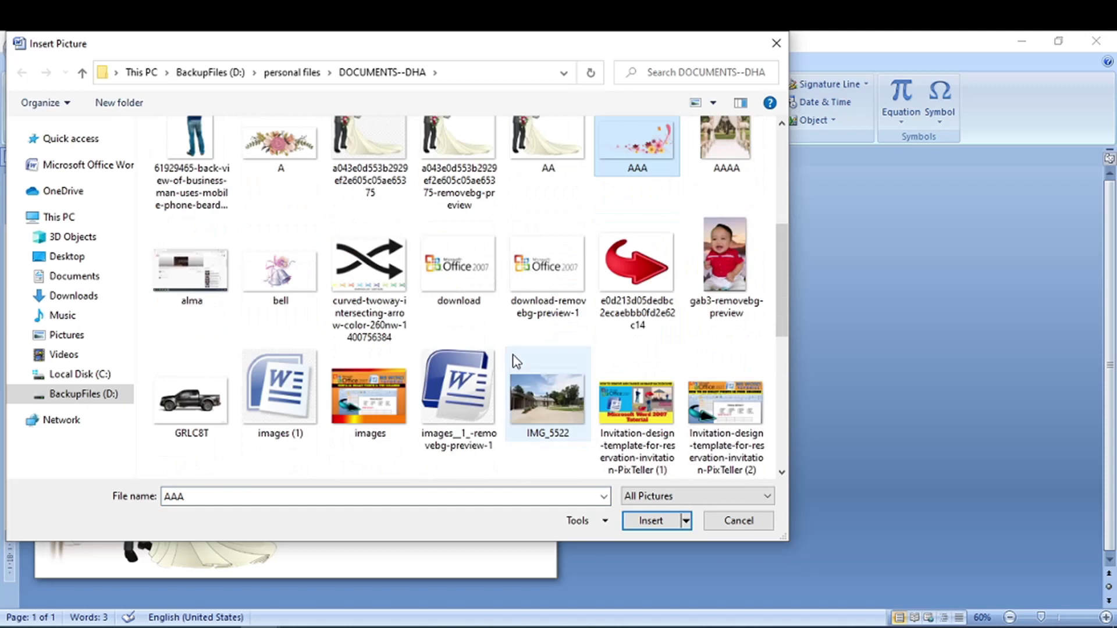
pyautogui.scroll(-3, 514, 361)
pyautogui.scroll(-2, 515, 361)
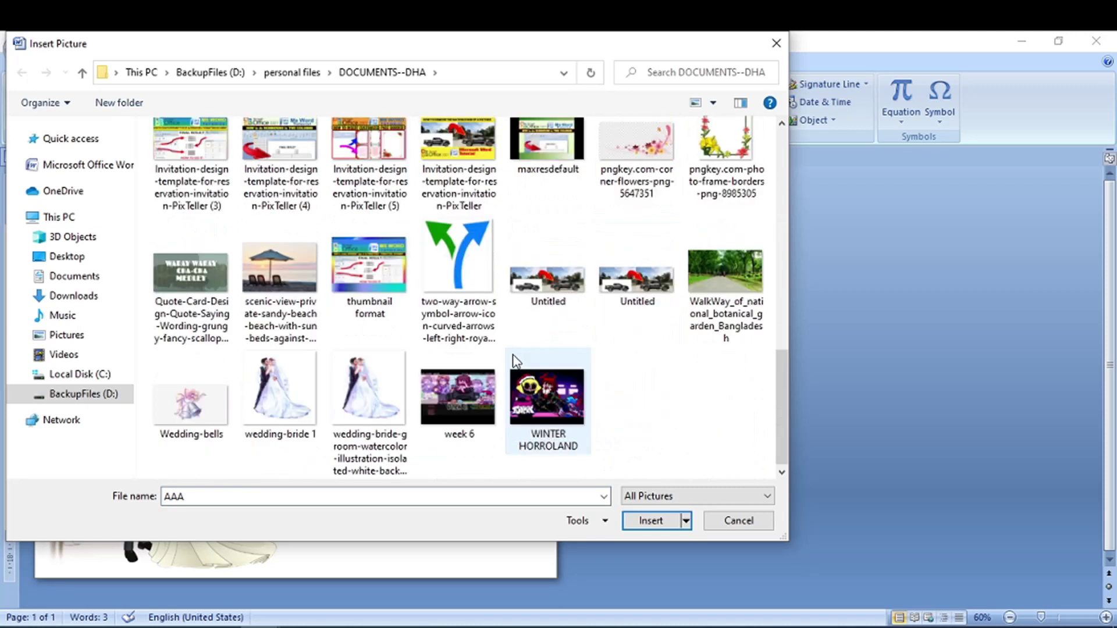
pyautogui.scroll(3, 514, 361)
pyautogui.scroll(5, 515, 361)
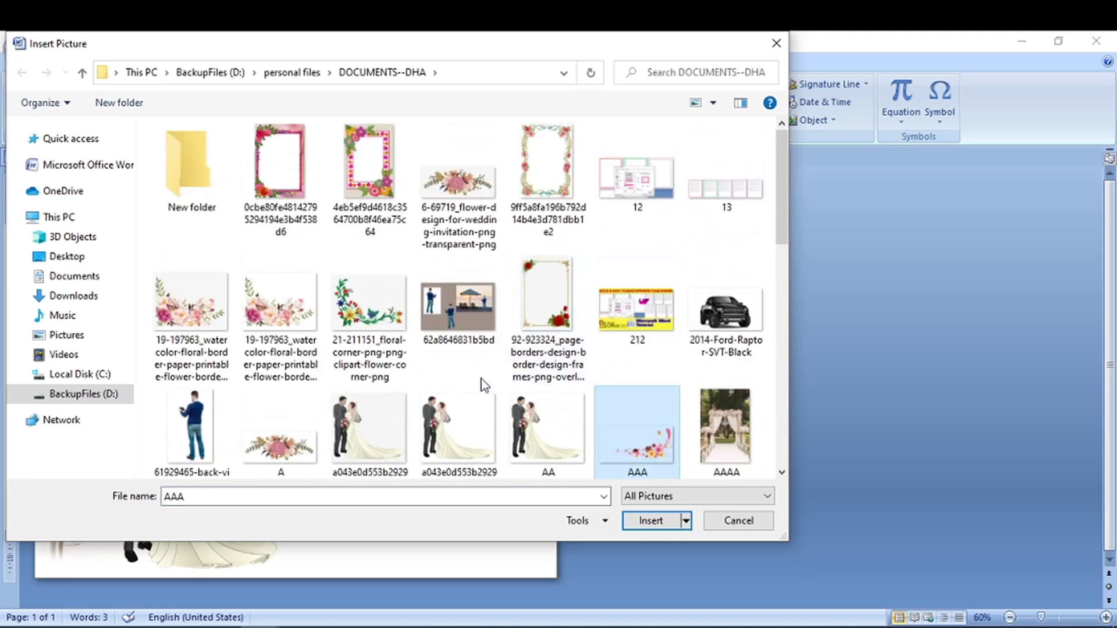
pyautogui.click(281, 451)
# Insert the floral picture A, shrink it to about 8 by 3.4 cm, and set it behind text.
pyautogui.doubleClick(285, 438)
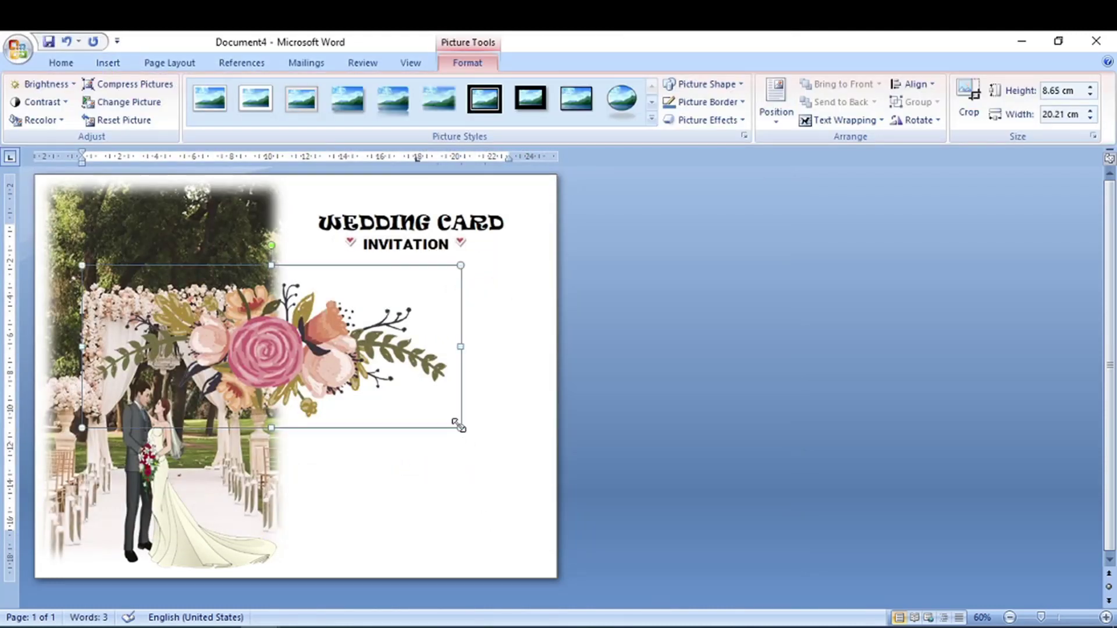
pyautogui.moveTo(456, 430); pyautogui.dragTo(231, 329)
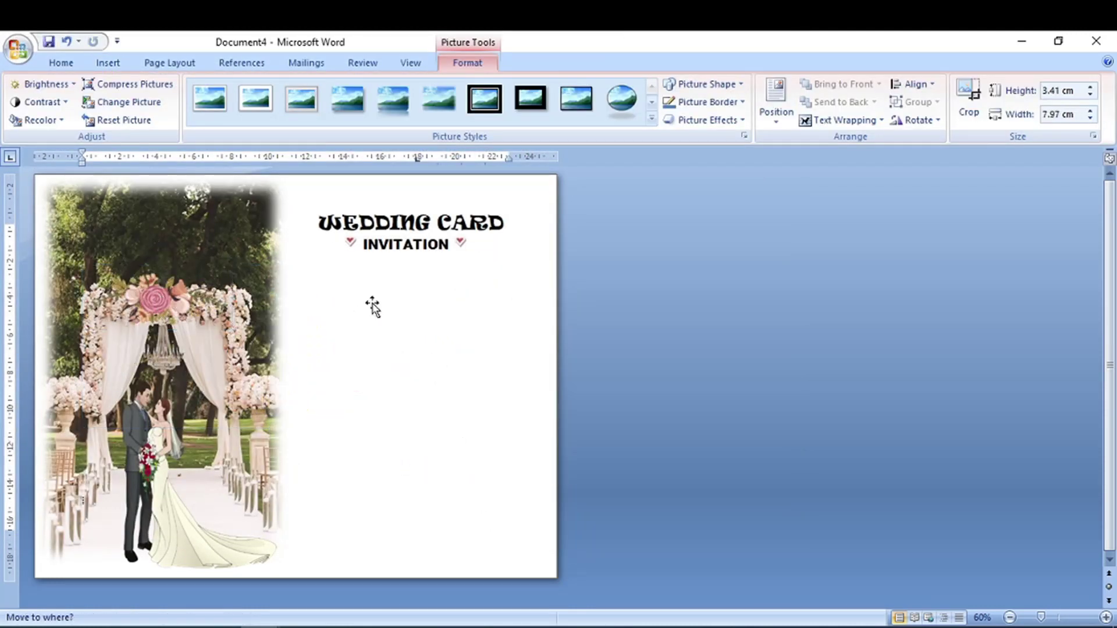
pyautogui.click(833, 118)
pyautogui.click(849, 194)
# Centre the flower picture just below INVITATION, shrinking and nudging it upward.
pyautogui.moveTo(179, 303); pyautogui.dragTo(427, 285)
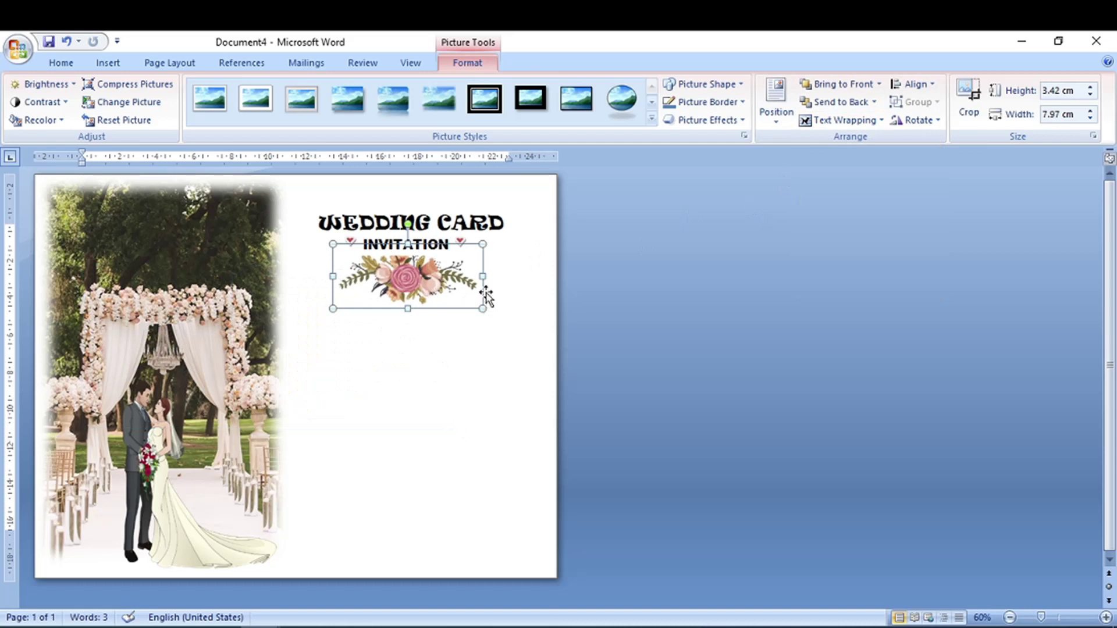
pyautogui.moveTo(483, 245)
pyautogui.mouseDown()
pyautogui.moveTo(461, 253)
pyautogui.moveTo(477, 280)
pyautogui.mouseUp()
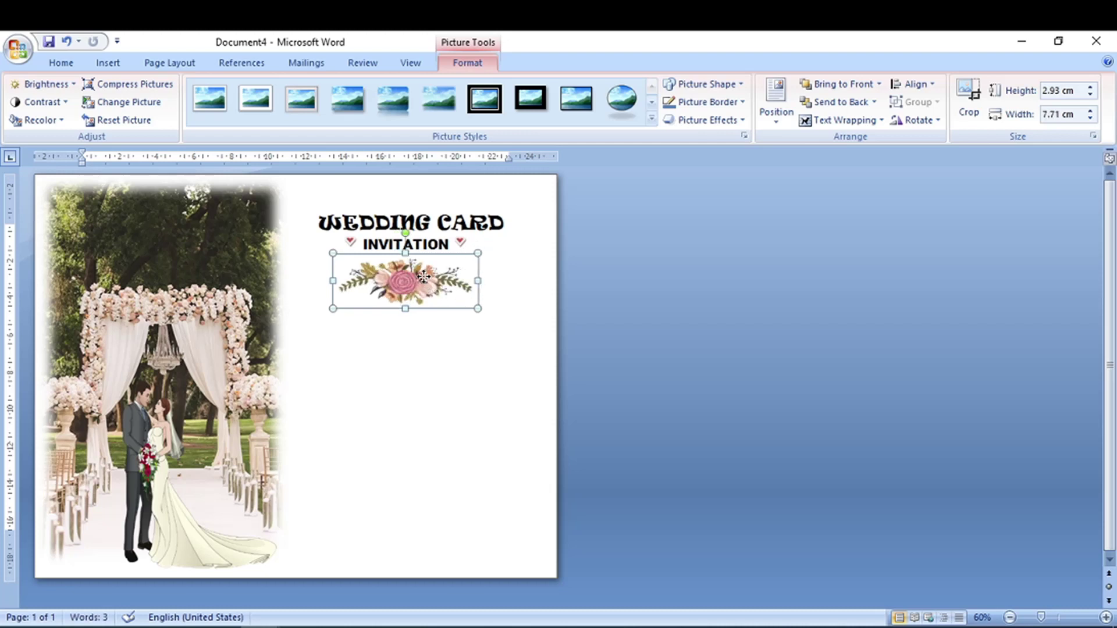
pyautogui.press('Up')
pyautogui.hotkey('ctrl', 'Up')
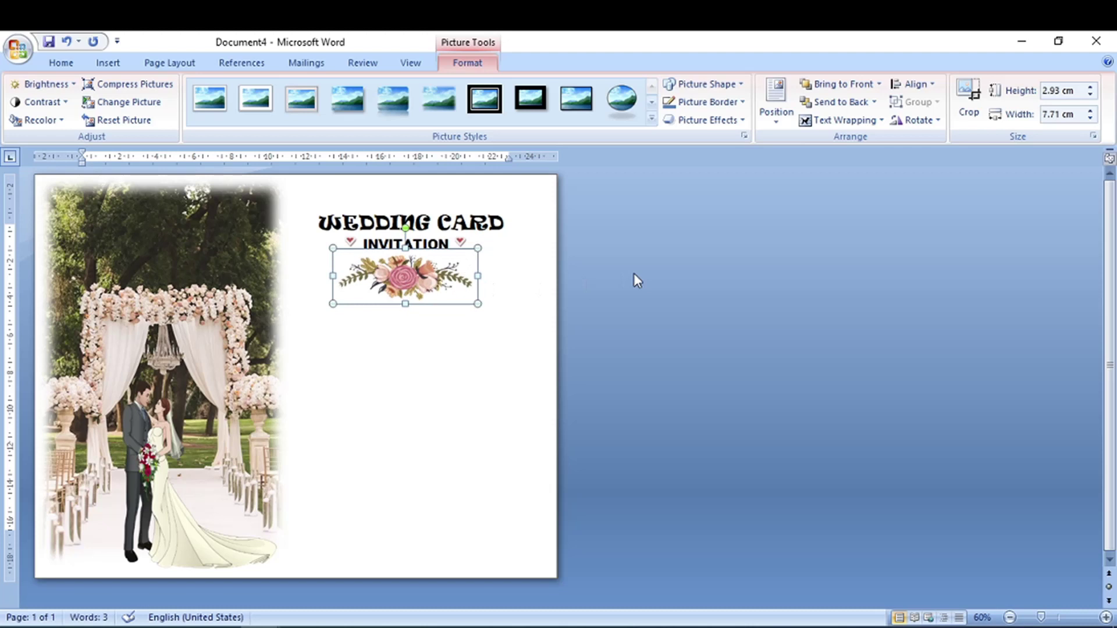
pyautogui.hotkey('ctrl', 'Up')
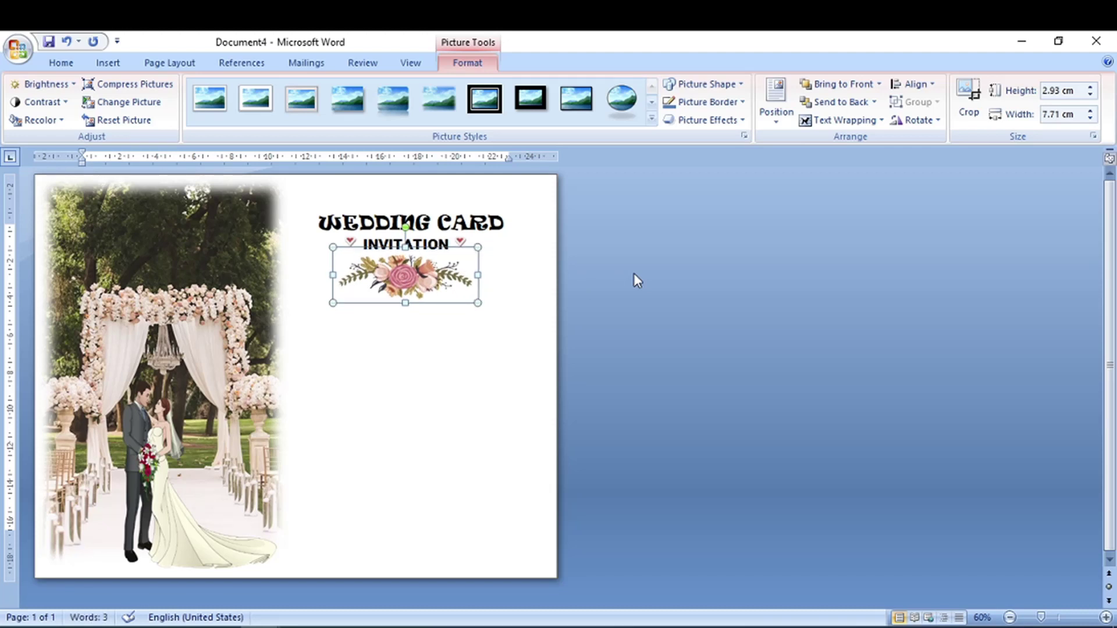
pyautogui.click(474, 337)
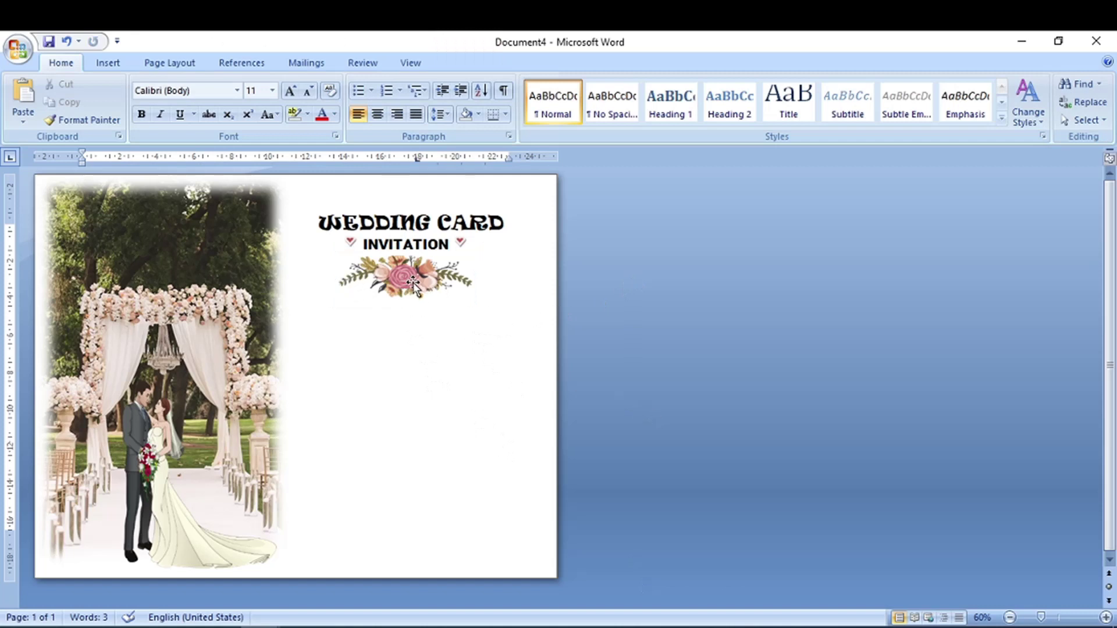
# Insert an Alphabet Quote text box onto the card.
pyautogui.click(108, 63)
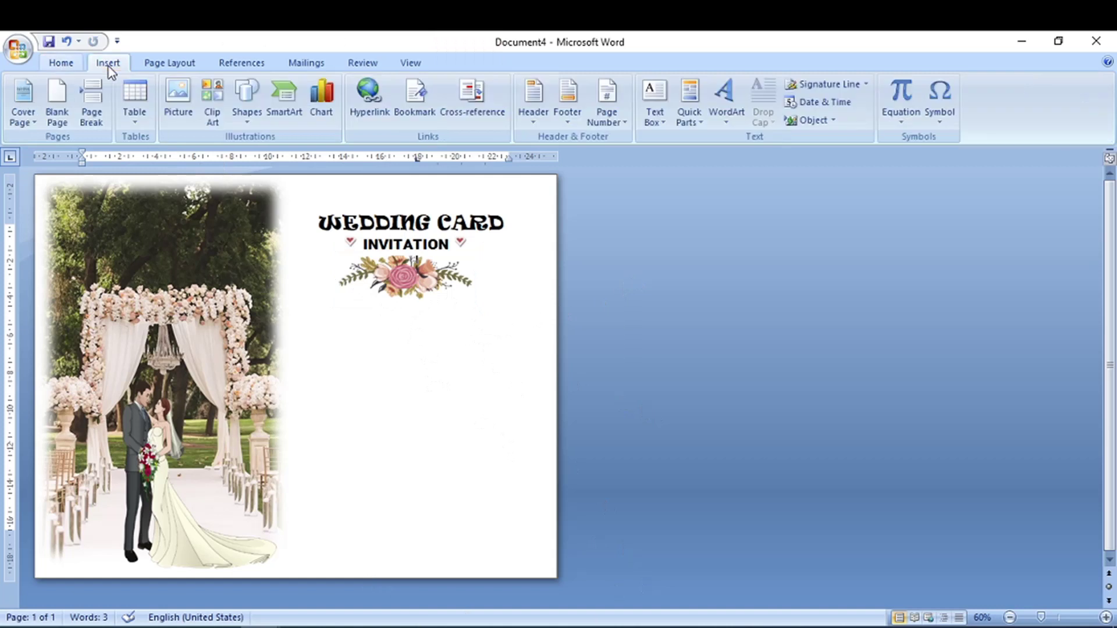
pyautogui.click(252, 119)
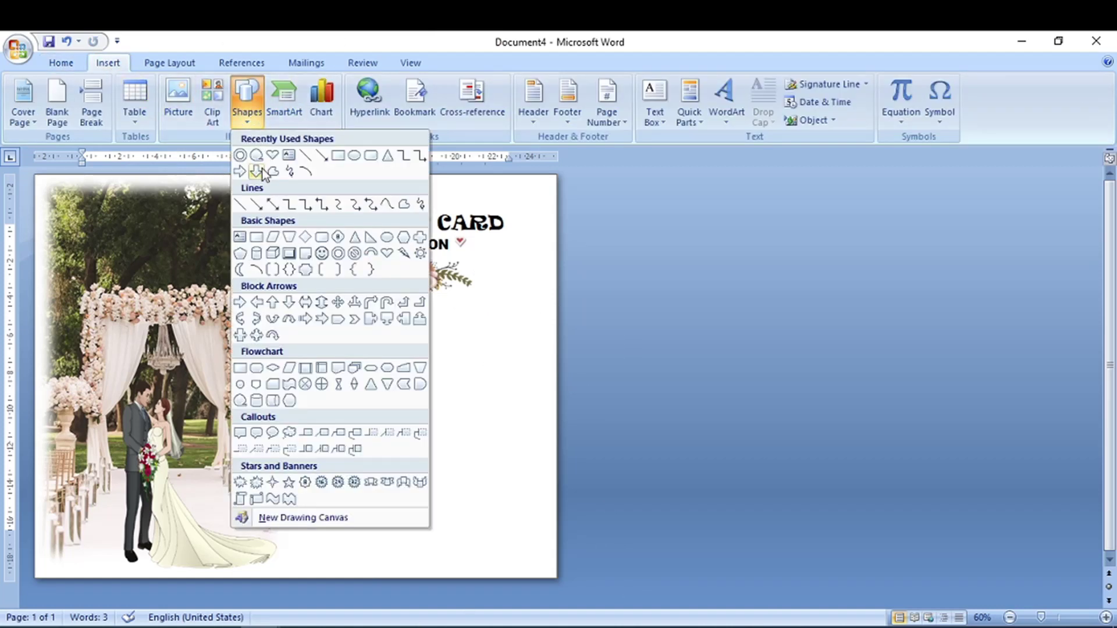
pyautogui.click(655, 96)
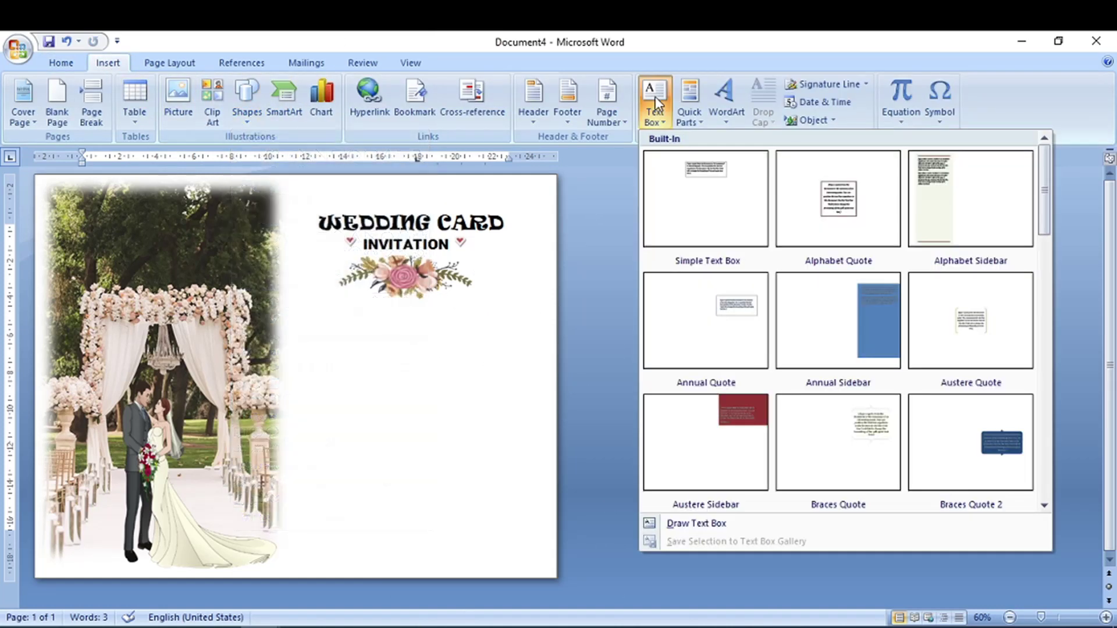
pyautogui.click(838, 215)
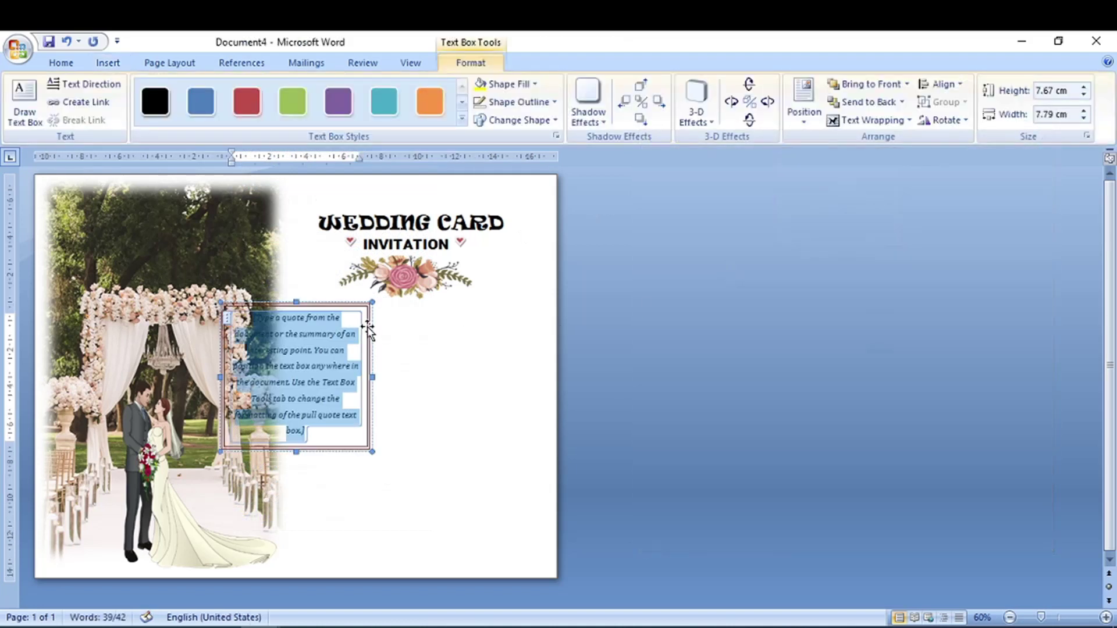
pyautogui.click(320, 300)
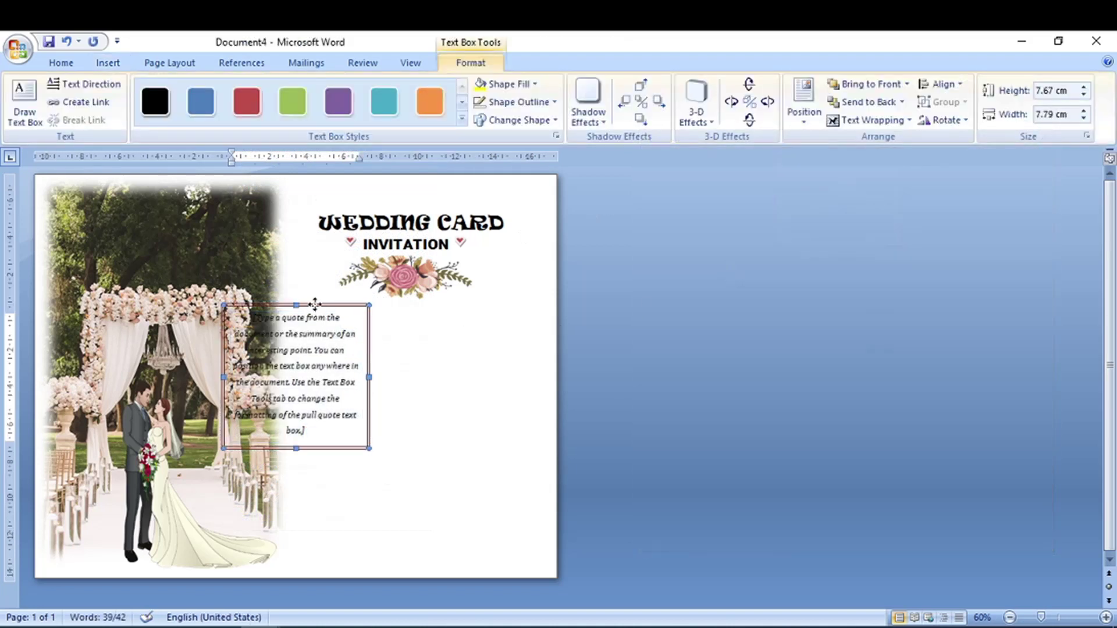
# Set the text box behind text, move it under the flowers, and clear its placeholder text.
pyautogui.click(869, 119)
pyautogui.click(874, 202)
pyautogui.moveTo(310, 306); pyautogui.dragTo(383, 304)
pyautogui.click(404, 344)
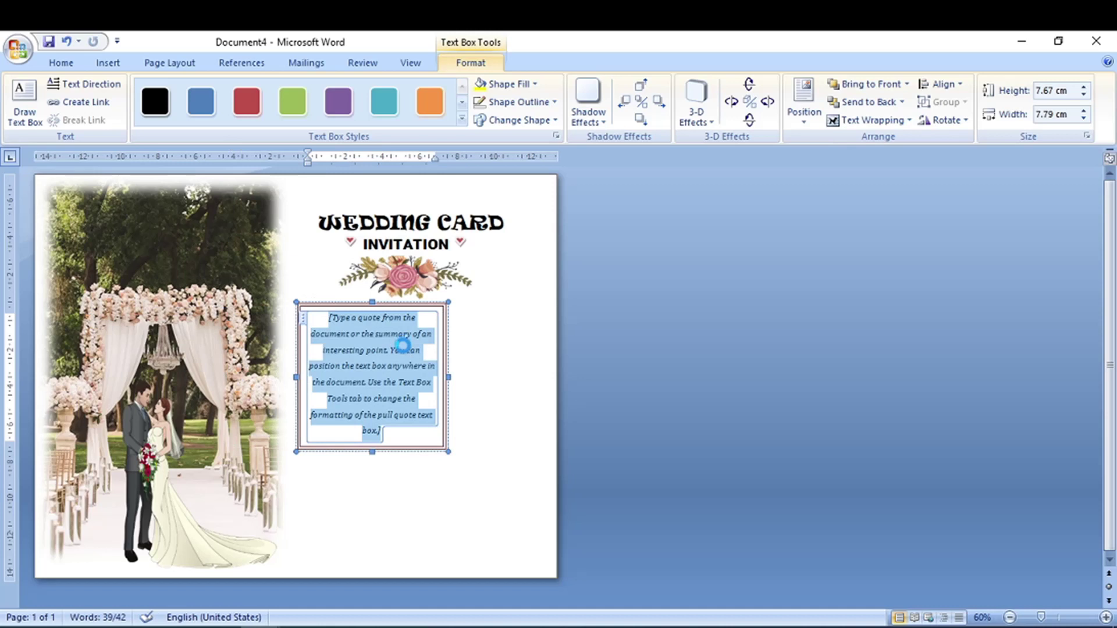
pyautogui.hotkey('ctrl', 'v')
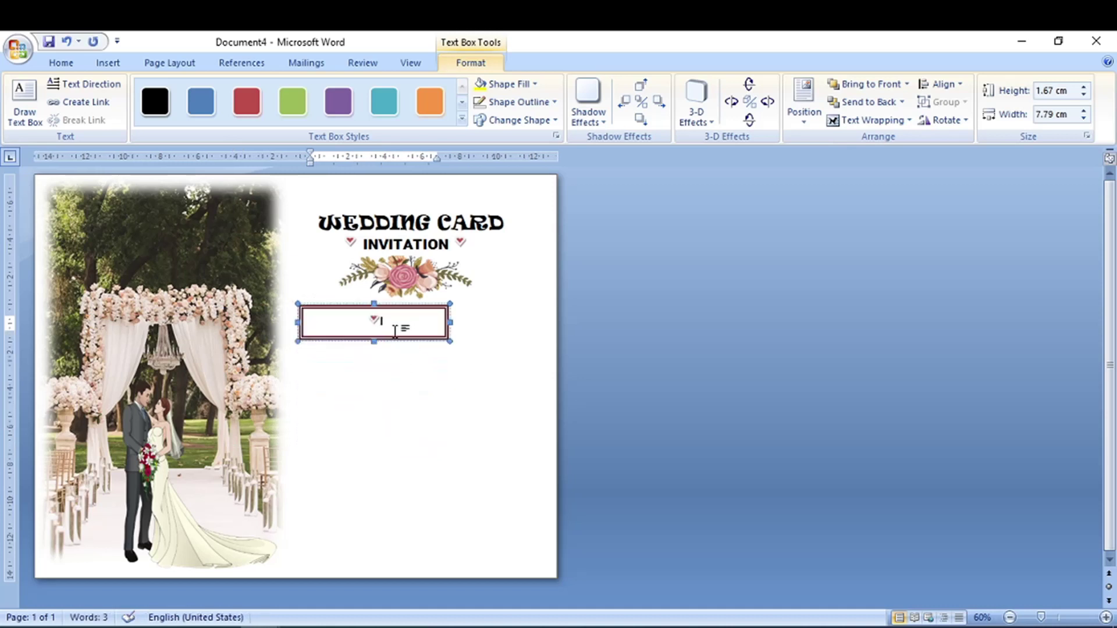
pyautogui.hotkey('shift', 'Left')
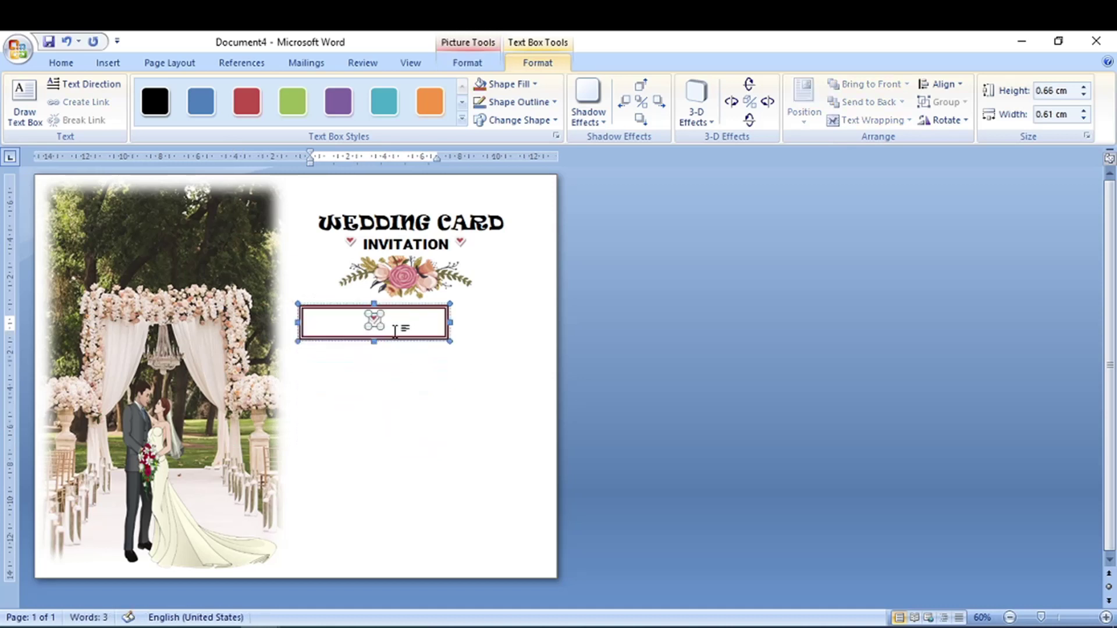
pyautogui.press('Delete')
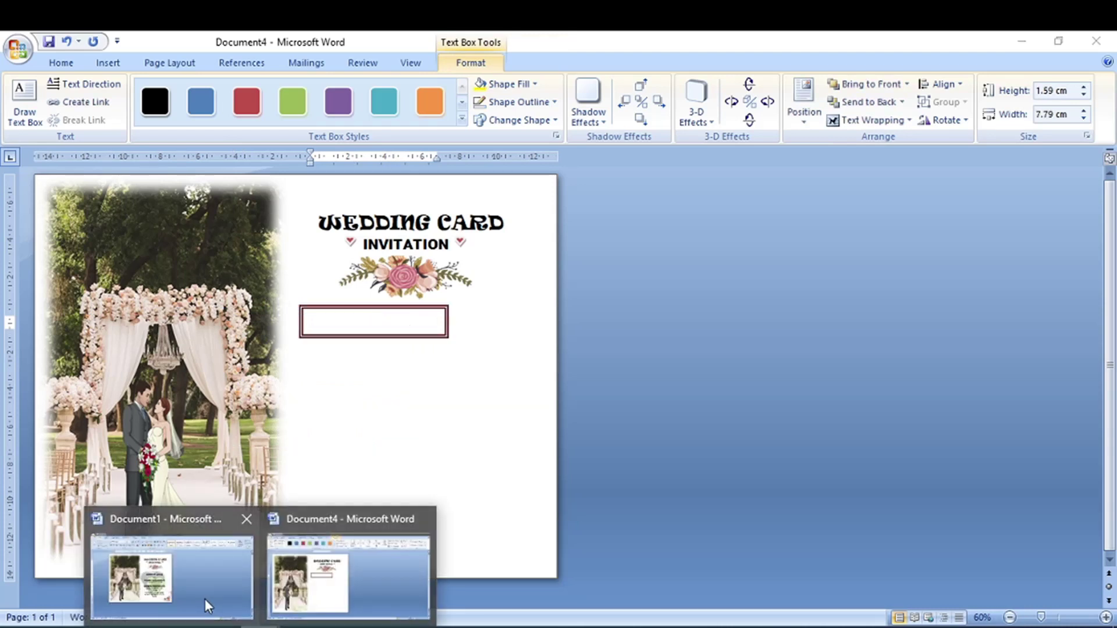
# Copy the event text from Document1's finished card and paste it into the empty box.
pyautogui.moveTo(262, 622)
pyautogui.click(207, 605)
pyautogui.moveTo(419, 295); pyautogui.dragTo(469, 475)
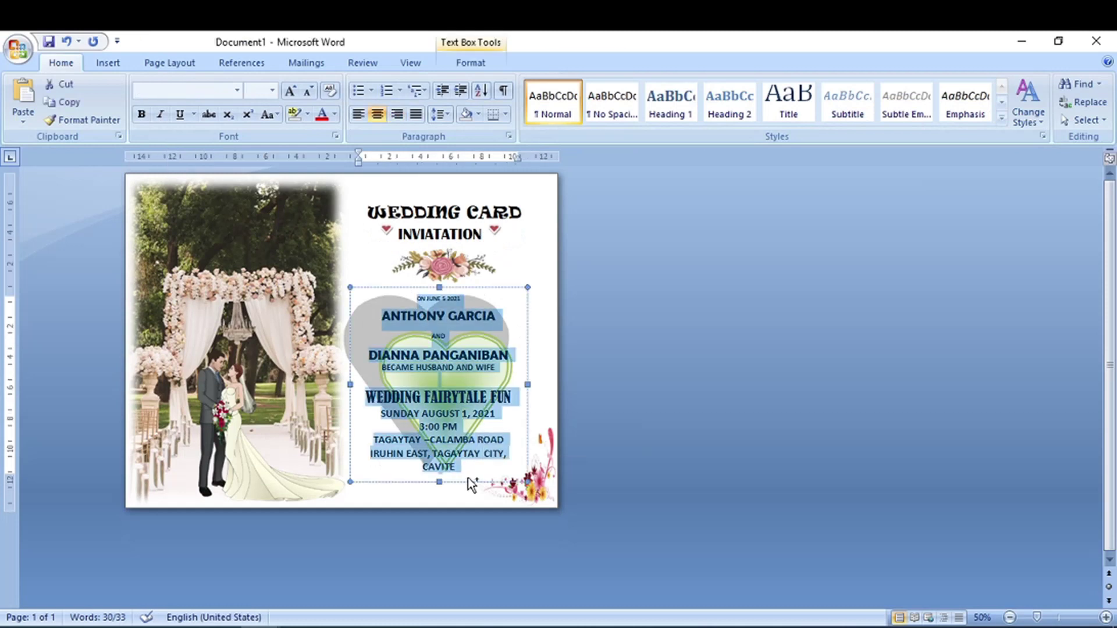
pyautogui.hotkey('alt', 'Tab')
pyautogui.hotkey('ctrl', 'v')
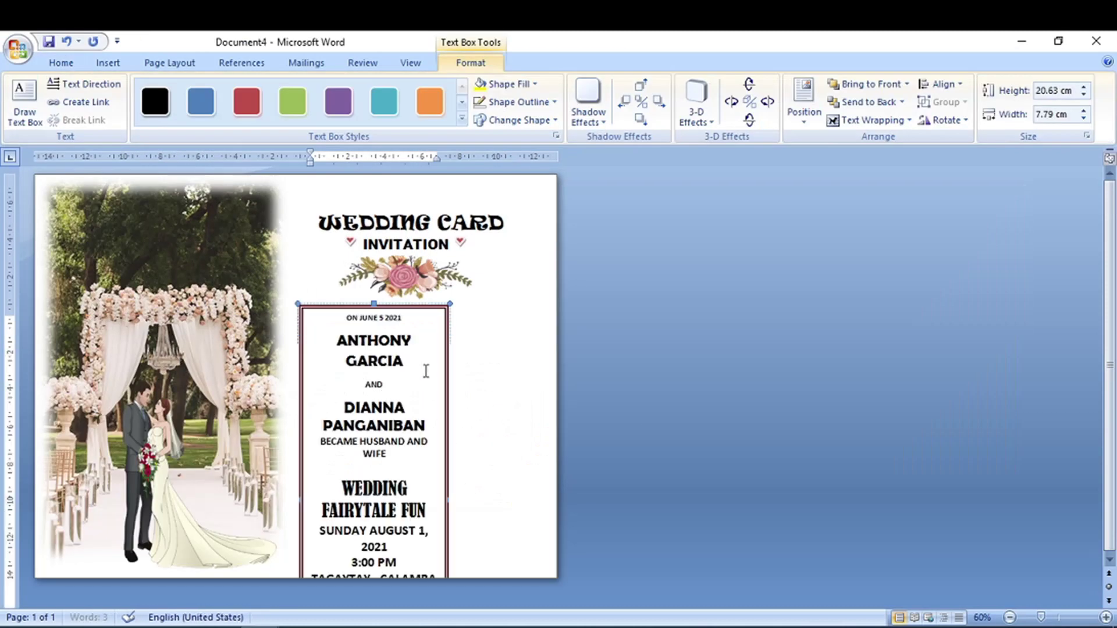
# Shrink the pasted event text two font sizes and nudge the box right and down.
pyautogui.click(61, 63)
pyautogui.click(309, 93)
pyautogui.click(308, 93)
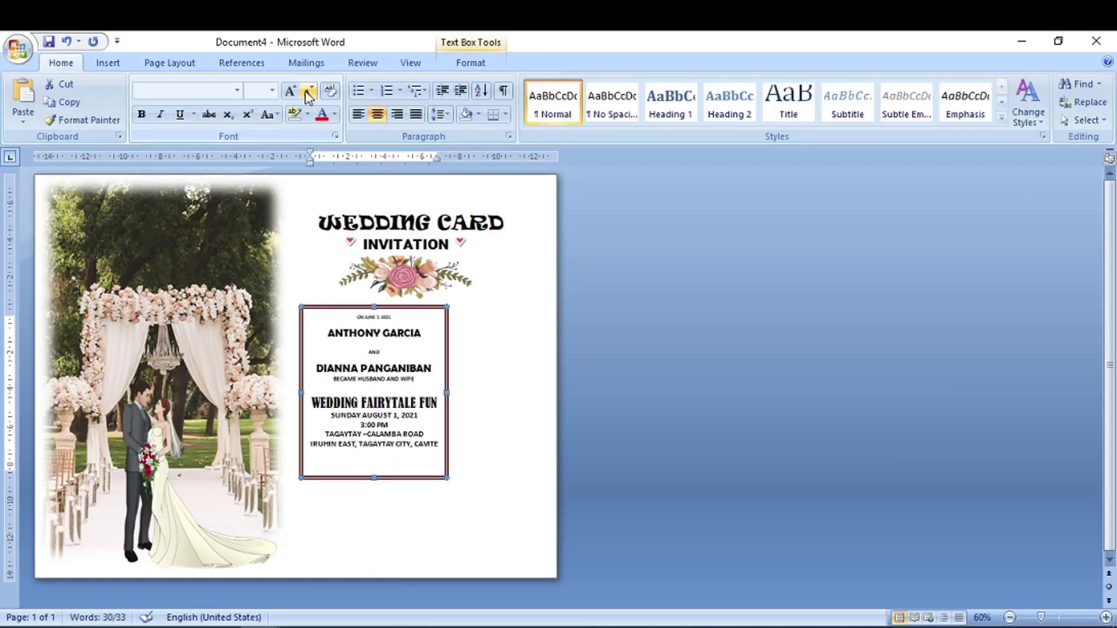
pyautogui.moveTo(409, 311); pyautogui.dragTo(431, 317)
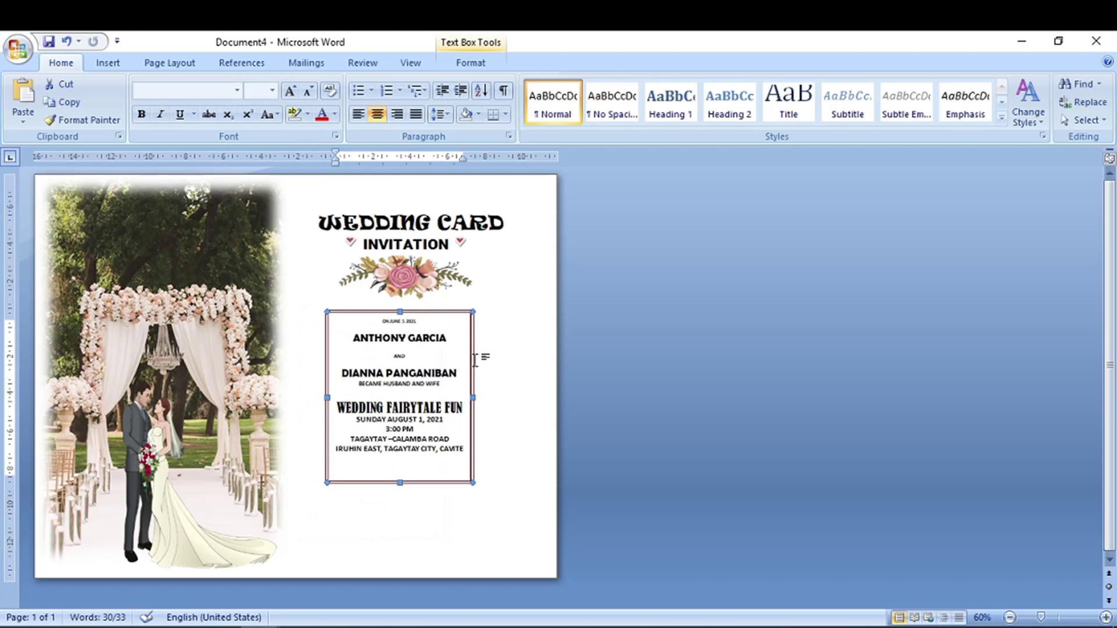
pyautogui.click(492, 431)
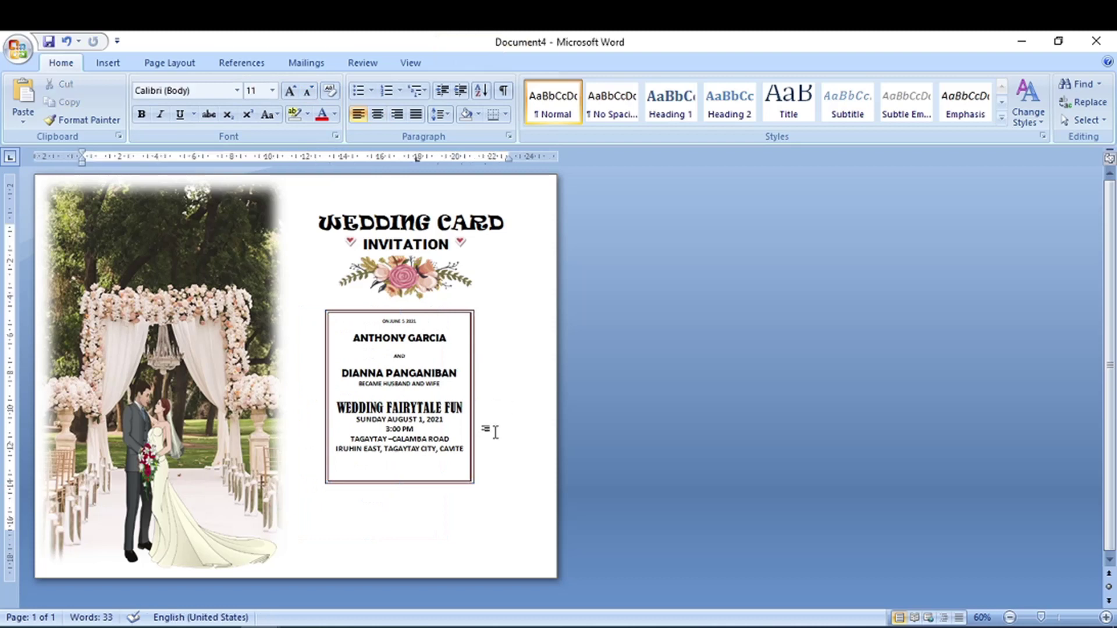
# Insert the AAA floral picture and shrink it to about half size.
pyautogui.click(112, 64)
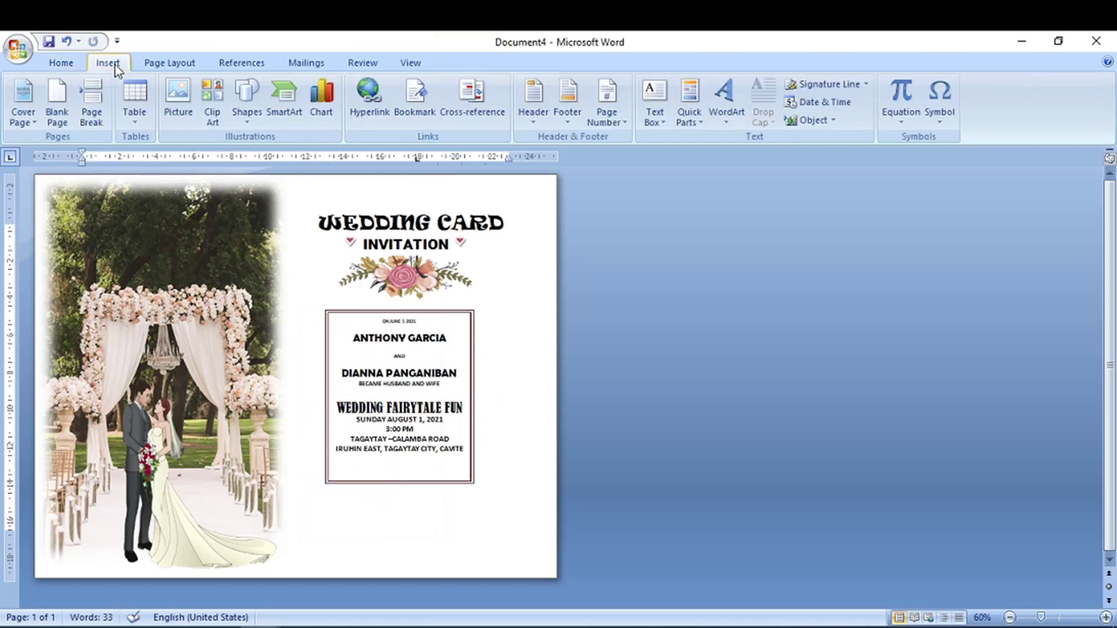
pyautogui.click(179, 111)
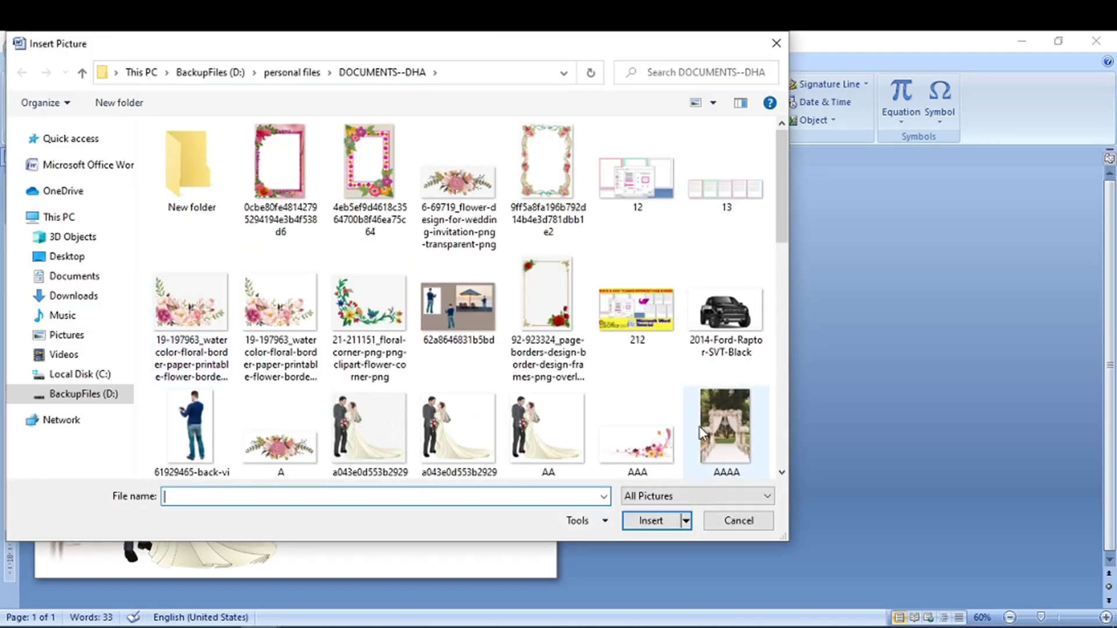
pyautogui.click(637, 419)
pyautogui.click(670, 518)
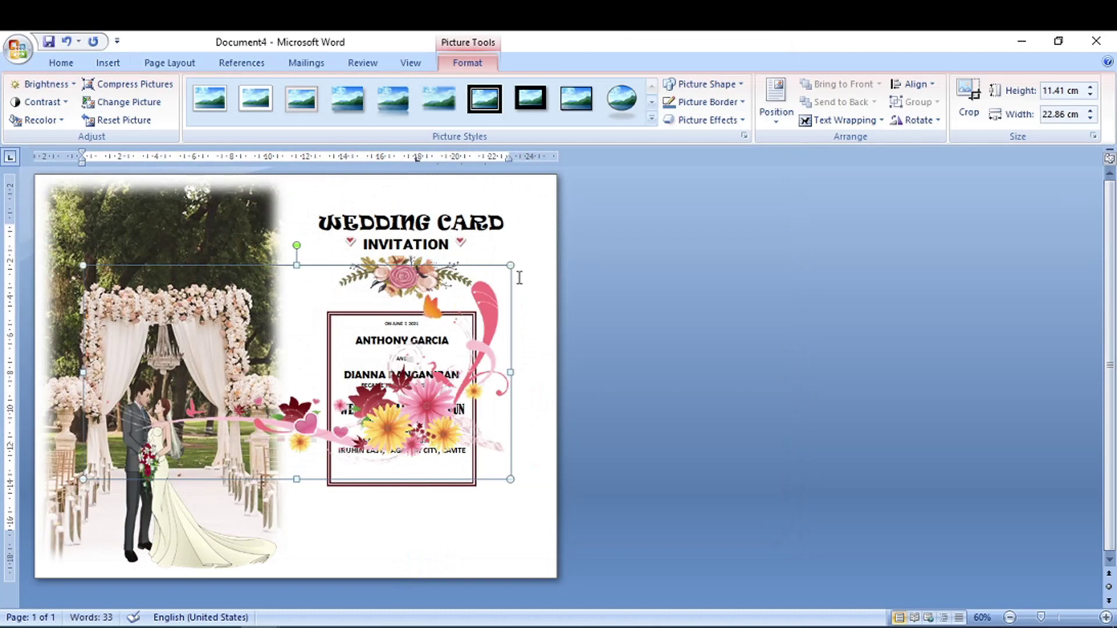
pyautogui.moveTo(511, 261); pyautogui.dragTo(293, 294)
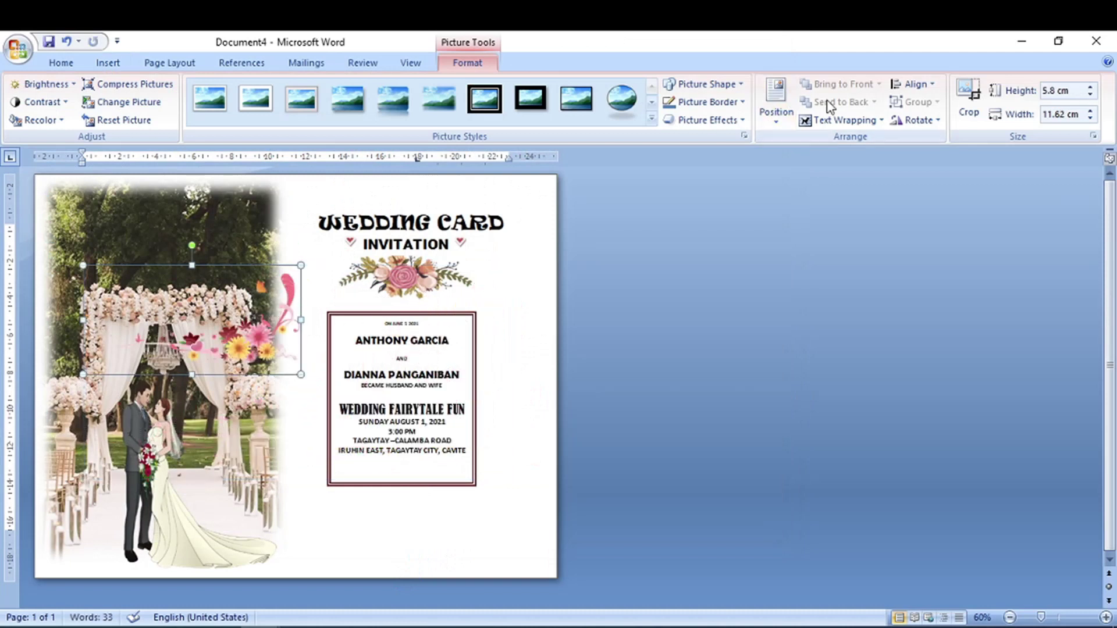
# Set the flowers behind text, move them to the bottom-right corner, and shrink slightly.
pyautogui.click(844, 120)
pyautogui.click(845, 195)
pyautogui.moveTo(223, 345); pyautogui.dragTo(478, 554)
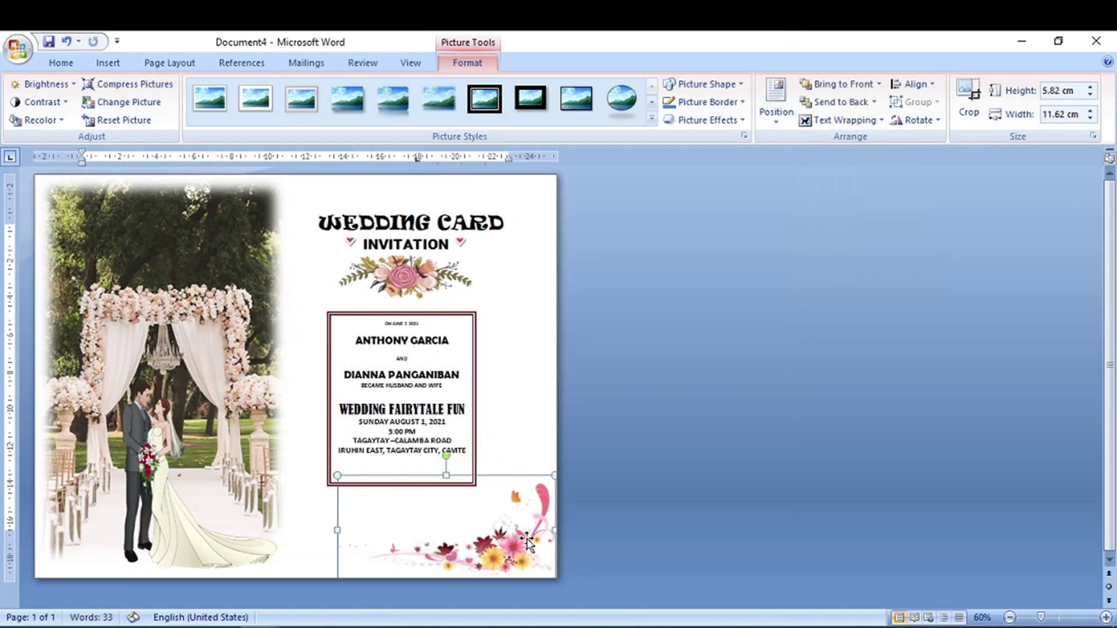
pyautogui.click(599, 491)
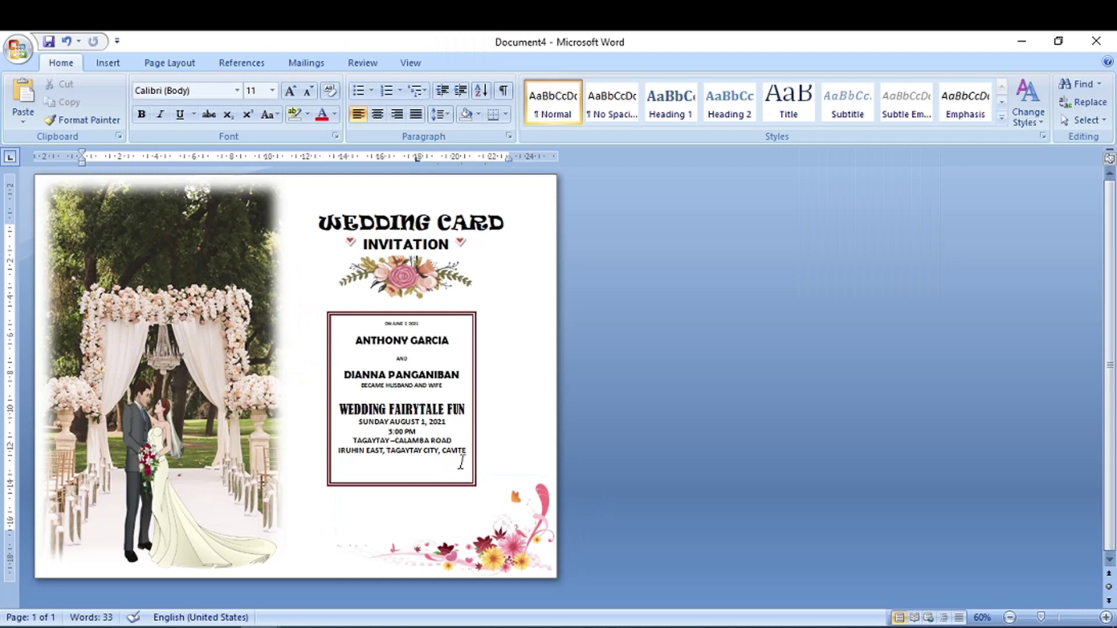
pyautogui.click(515, 544)
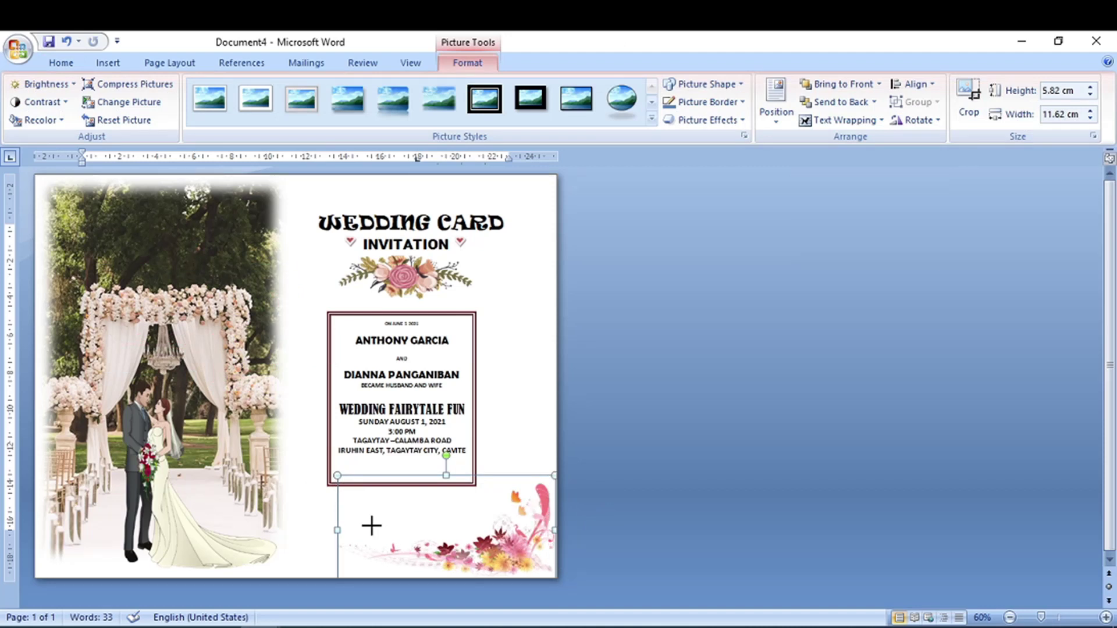
pyautogui.moveTo(338, 477); pyautogui.dragTo(364, 516)
pyautogui.click(662, 478)
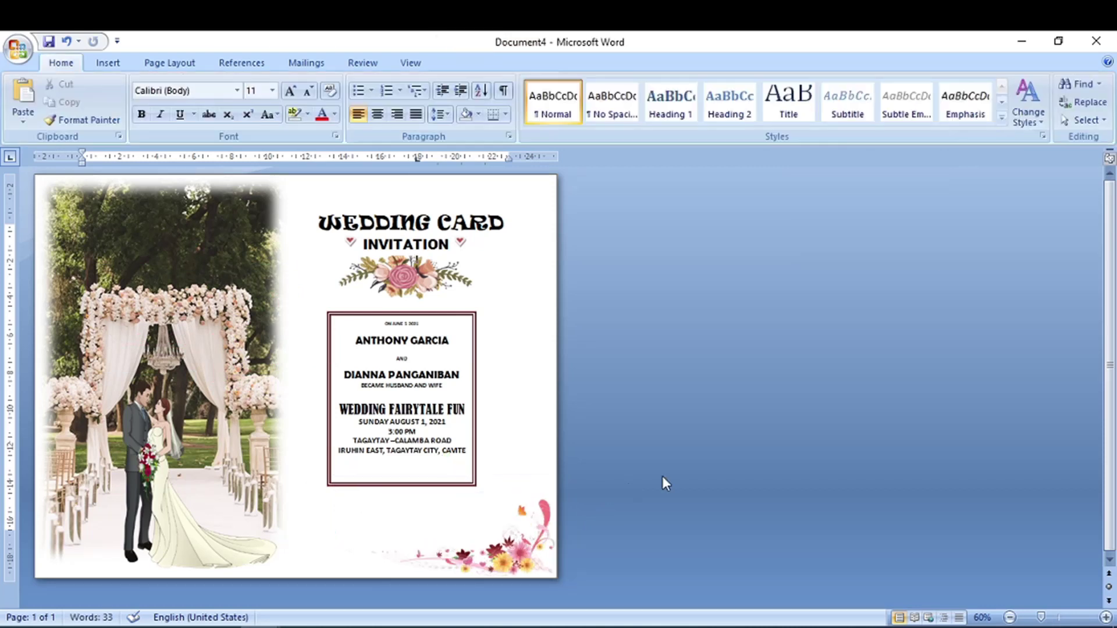
# Enlarge the event text box and resize its text so the full venue lines fit.
pyautogui.click(457, 411)
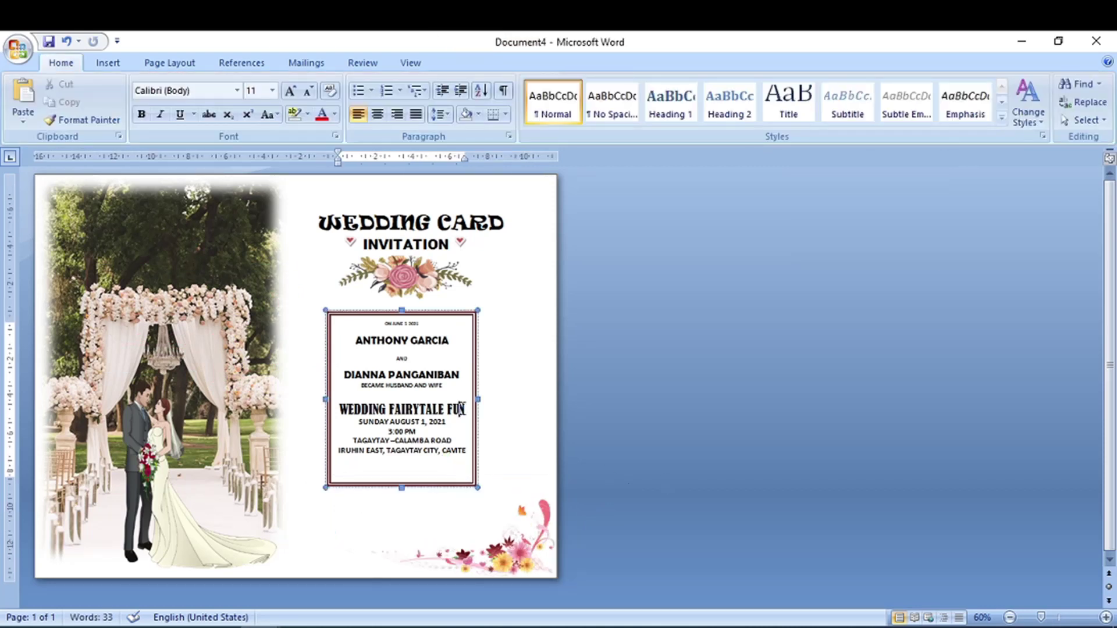
pyautogui.click(479, 400)
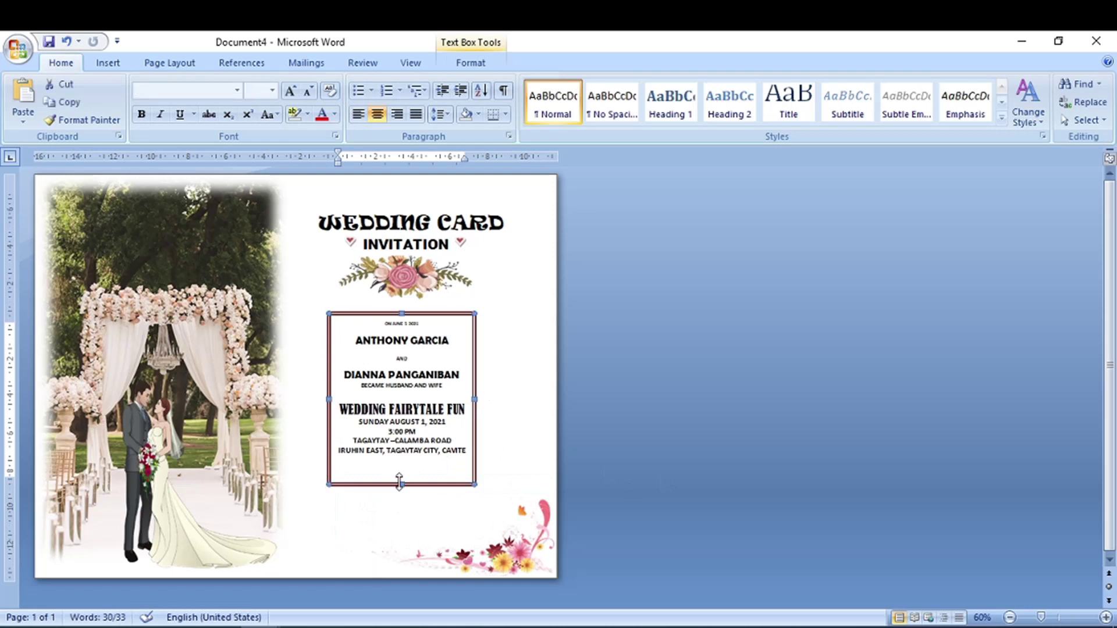
pyautogui.doubleClick(401, 482)
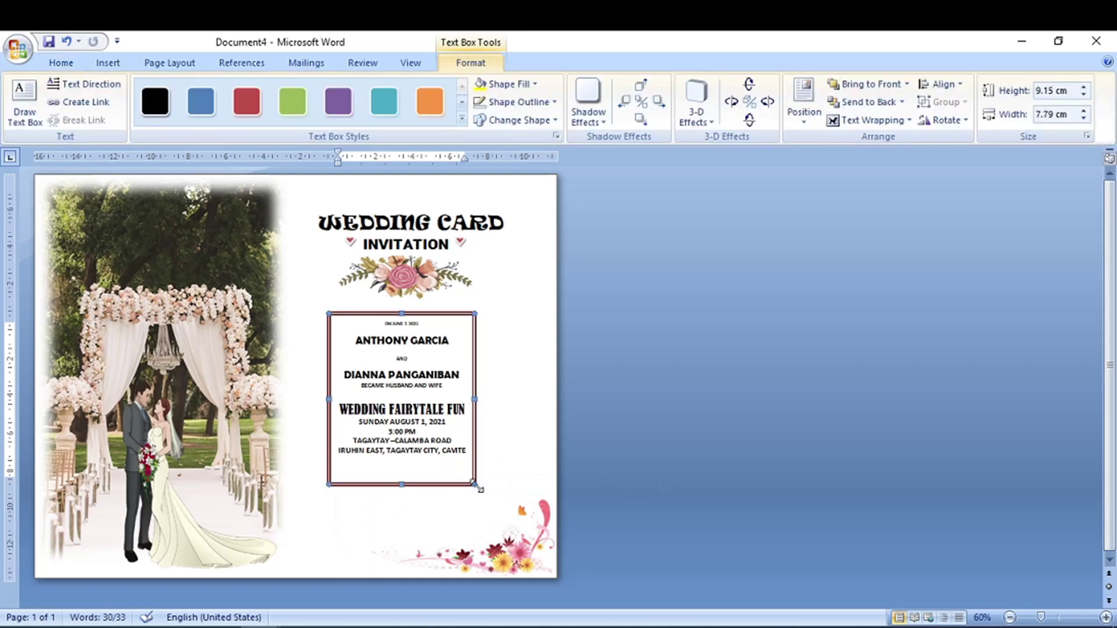
pyautogui.moveTo(482, 492); pyautogui.dragTo(503, 513)
pyautogui.moveTo(488, 465); pyautogui.dragTo(347, 326)
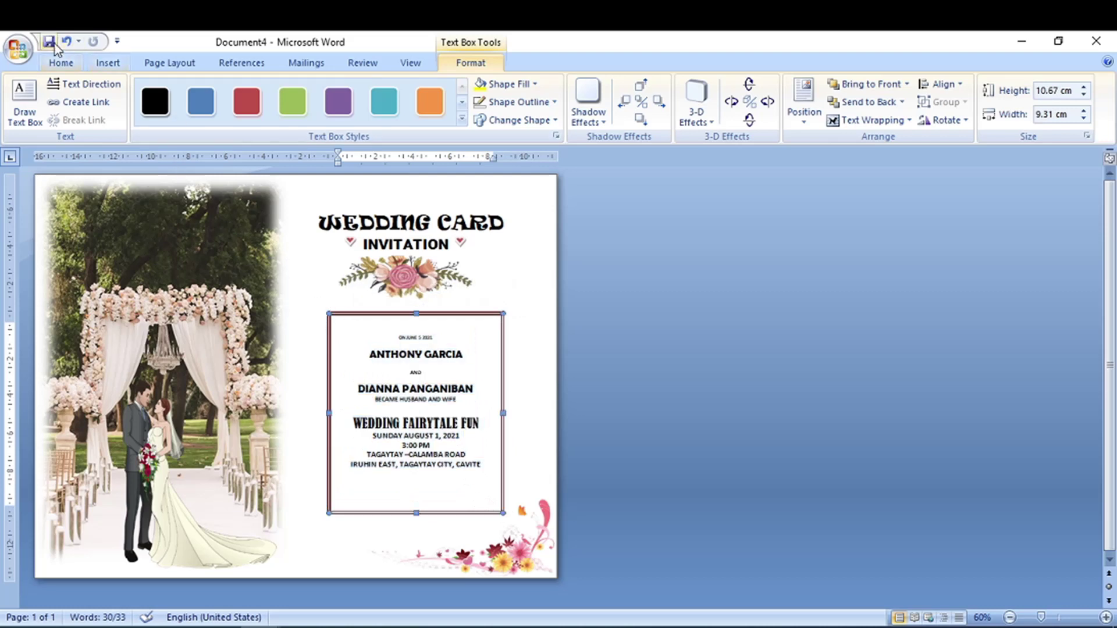
pyautogui.click(61, 63)
pyautogui.click(291, 92)
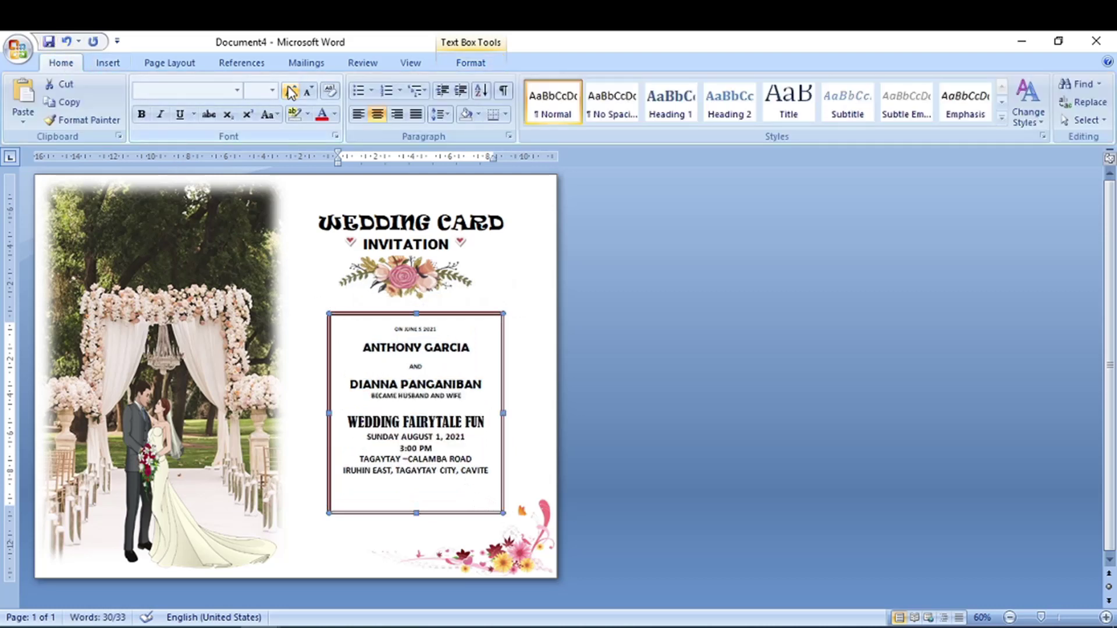
pyautogui.click(291, 91)
pyautogui.click(291, 91)
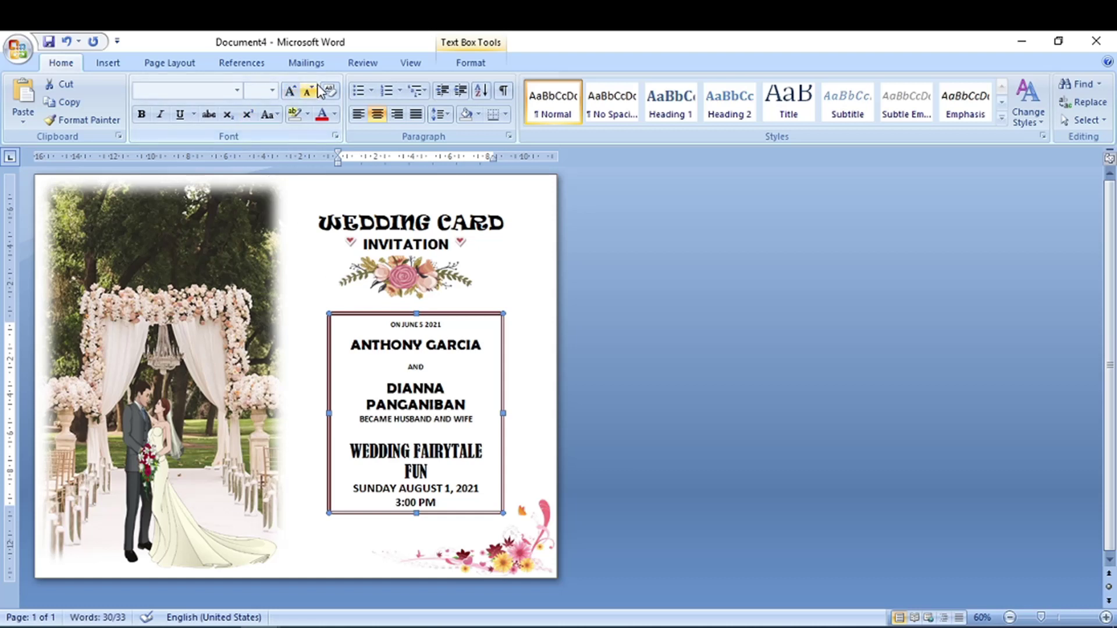
pyautogui.click(308, 91)
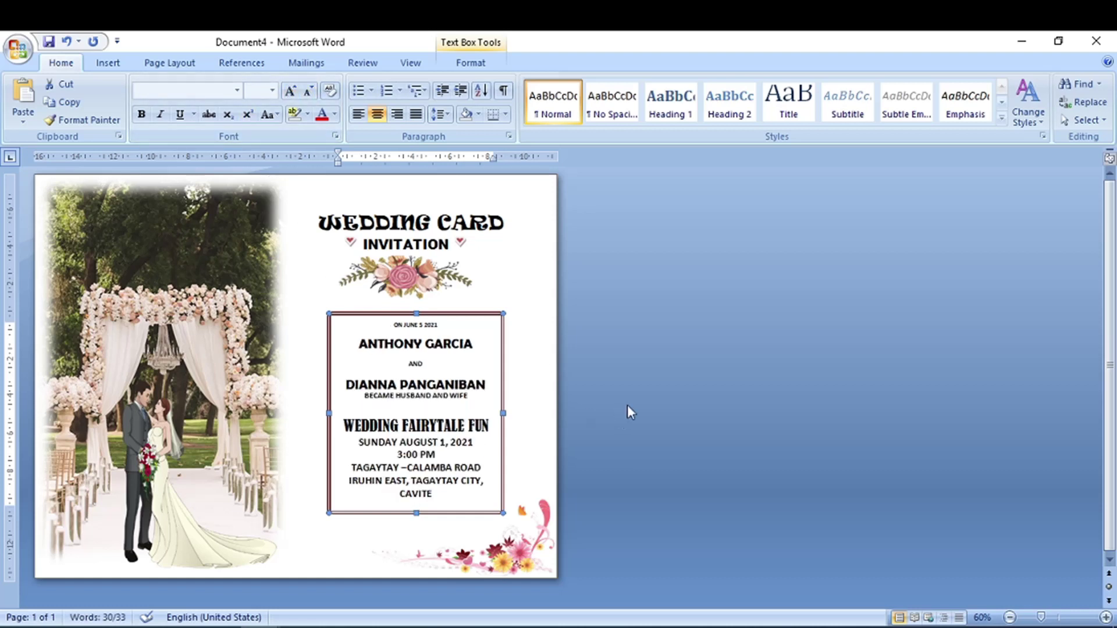
pyautogui.click(675, 413)
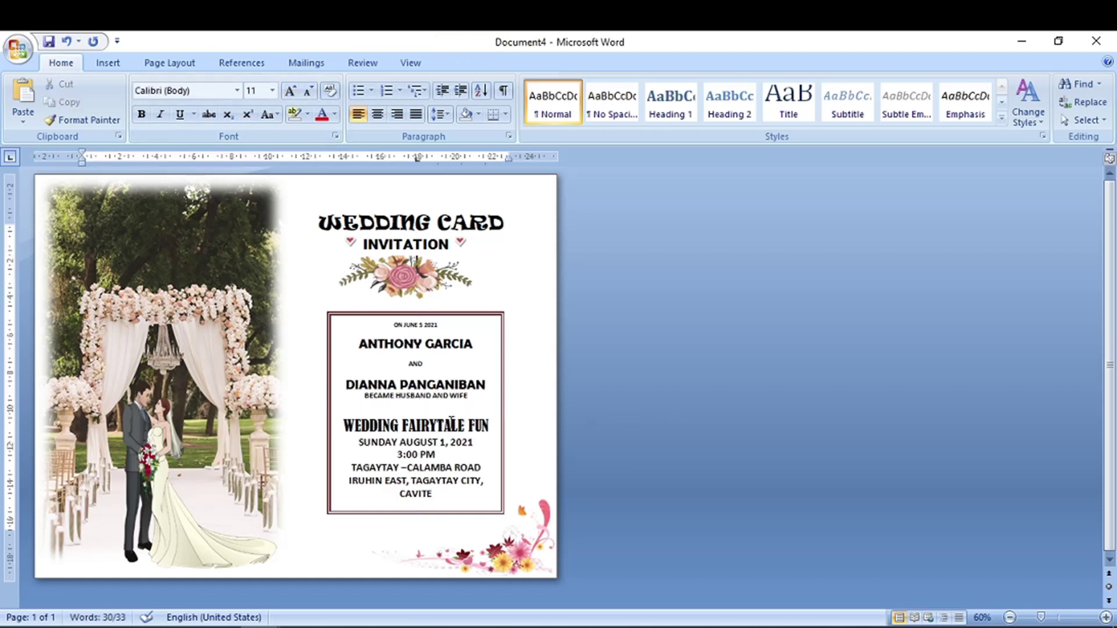
# Set the event text box's Shape Outline to No Outline.
pyautogui.click(502, 315)
pyautogui.doubleClick(500, 315)
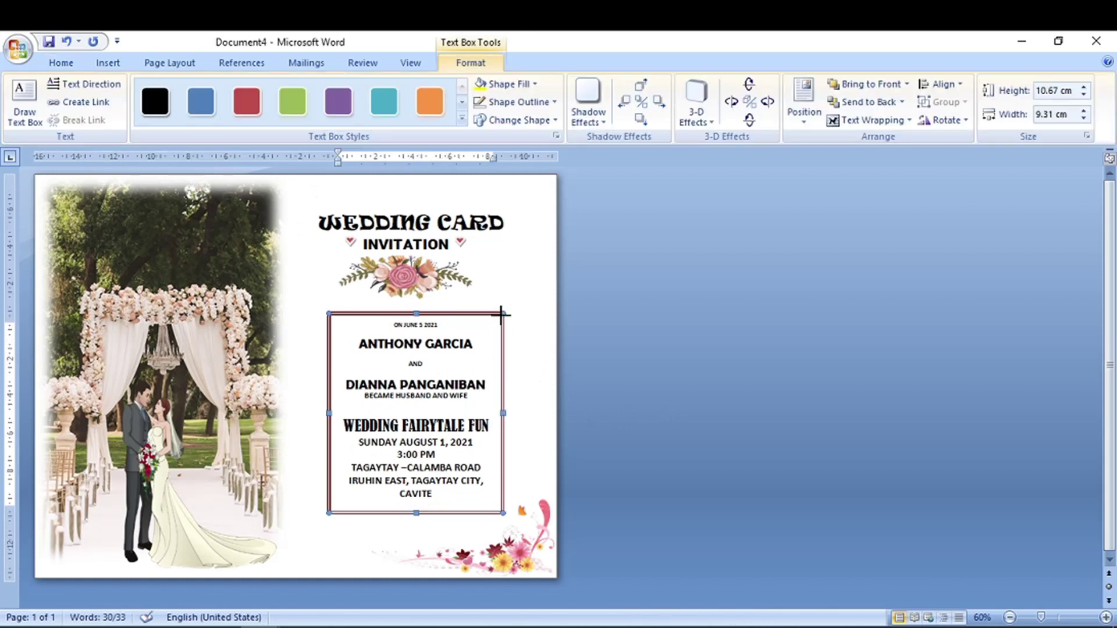
pyautogui.click(519, 103)
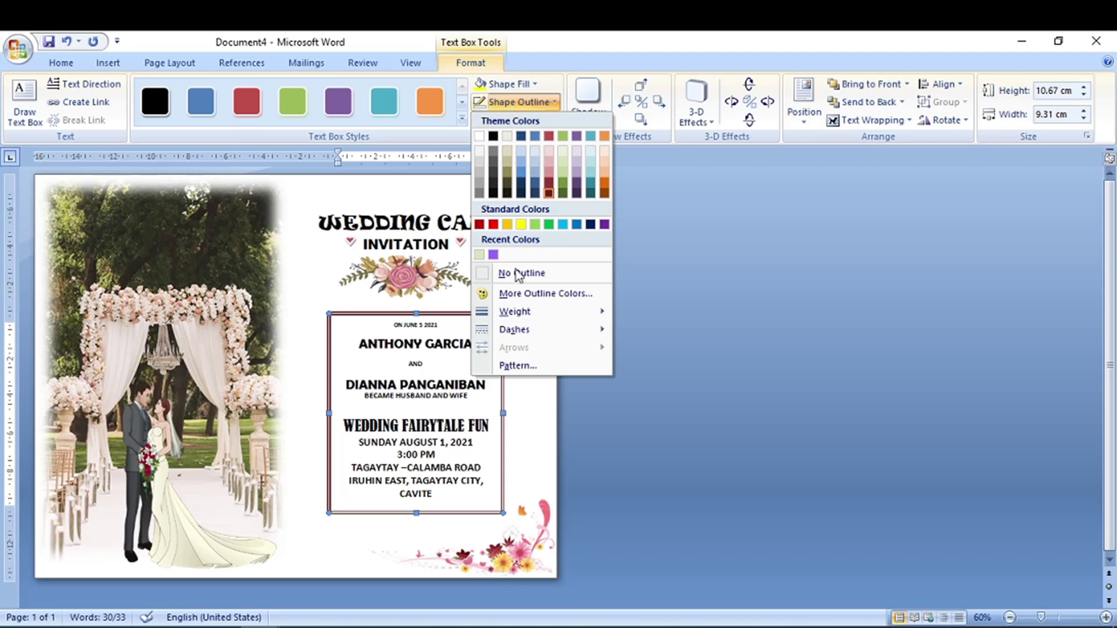
pyautogui.click(521, 276)
# Draw a heart shape over the event text.
pyautogui.click(578, 376)
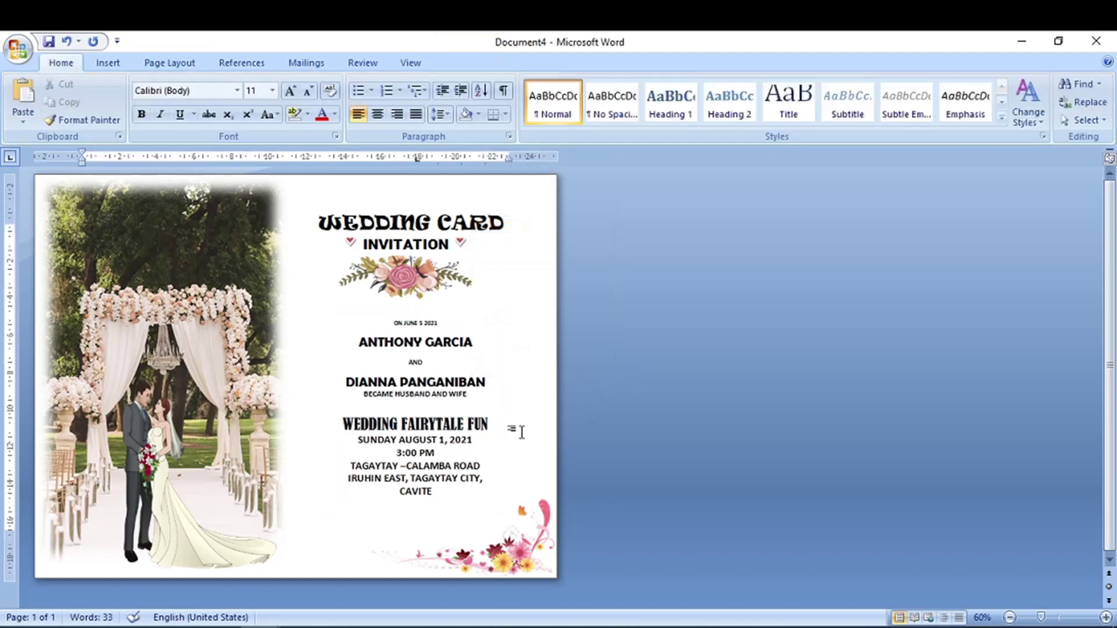
pyautogui.click(109, 64)
pyautogui.click(247, 99)
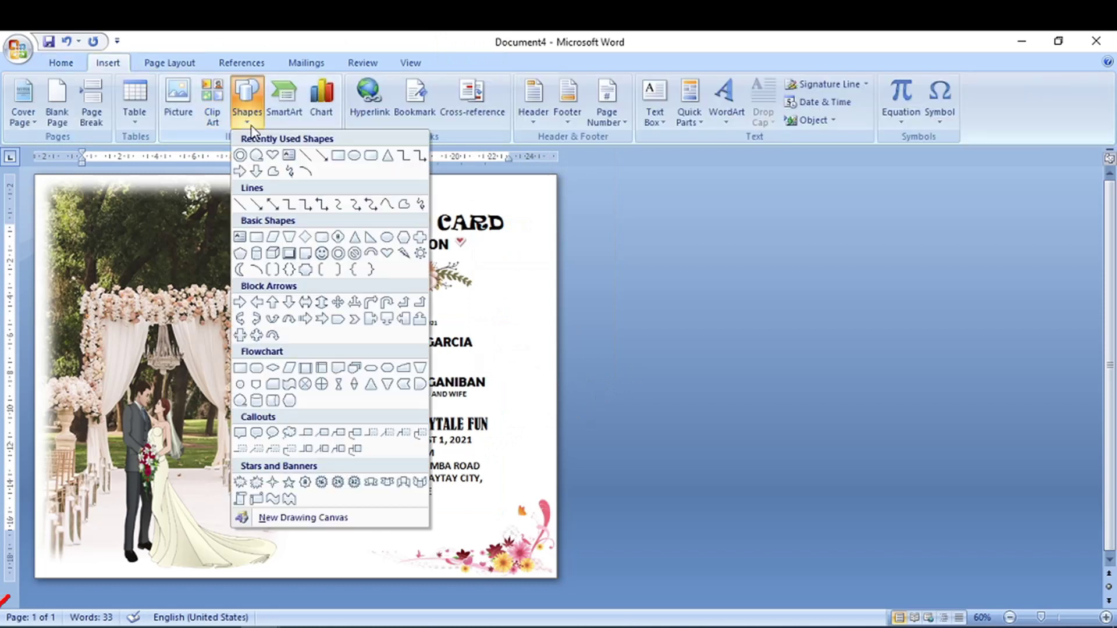
pyautogui.click(271, 156)
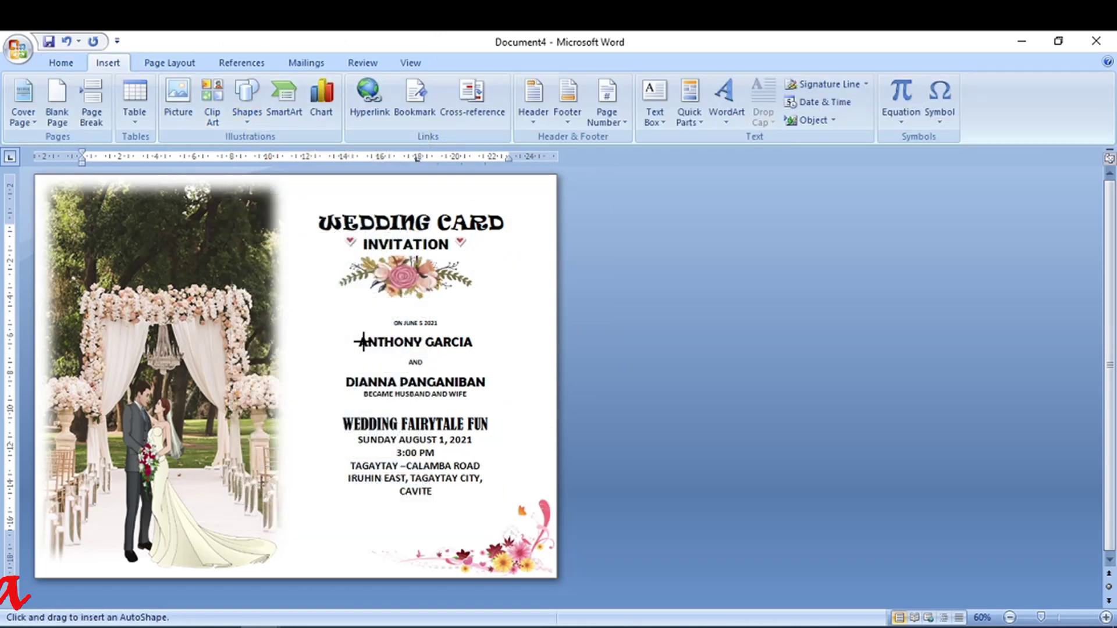
pyautogui.moveTo(355, 328)
pyautogui.mouseDown()
pyautogui.moveTo(490, 489)
pyautogui.moveTo(509, 478)
pyautogui.mouseUp()
pyautogui.moveTo(452, 386); pyautogui.dragTo(438, 407)
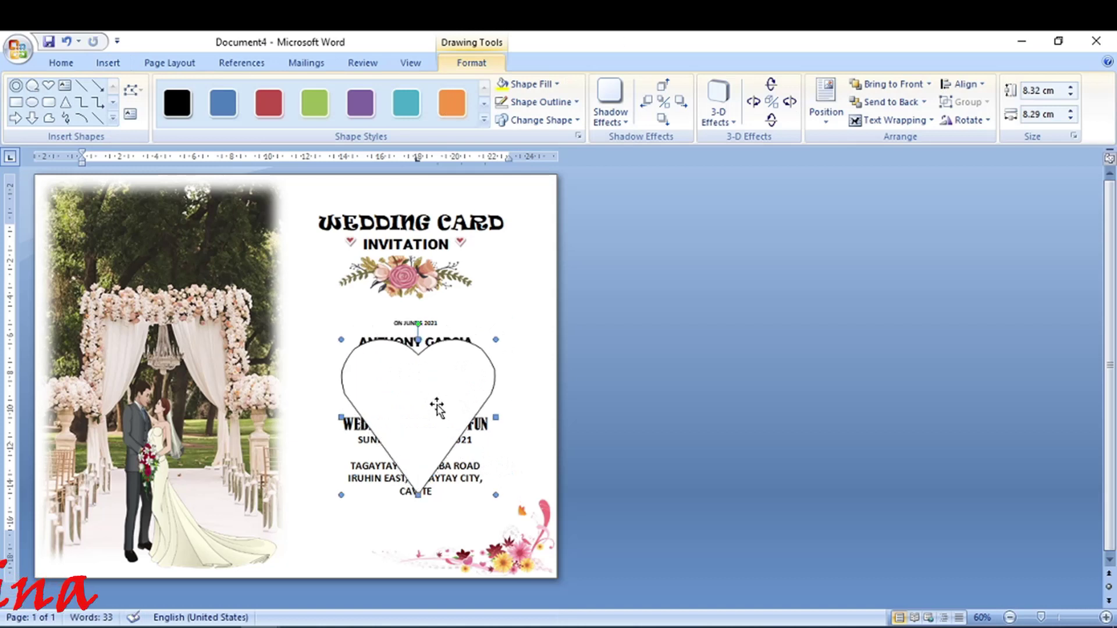
# Apply the green gradient shape style and a large offset shadow, then move the heart lower.
pyautogui.click(484, 119)
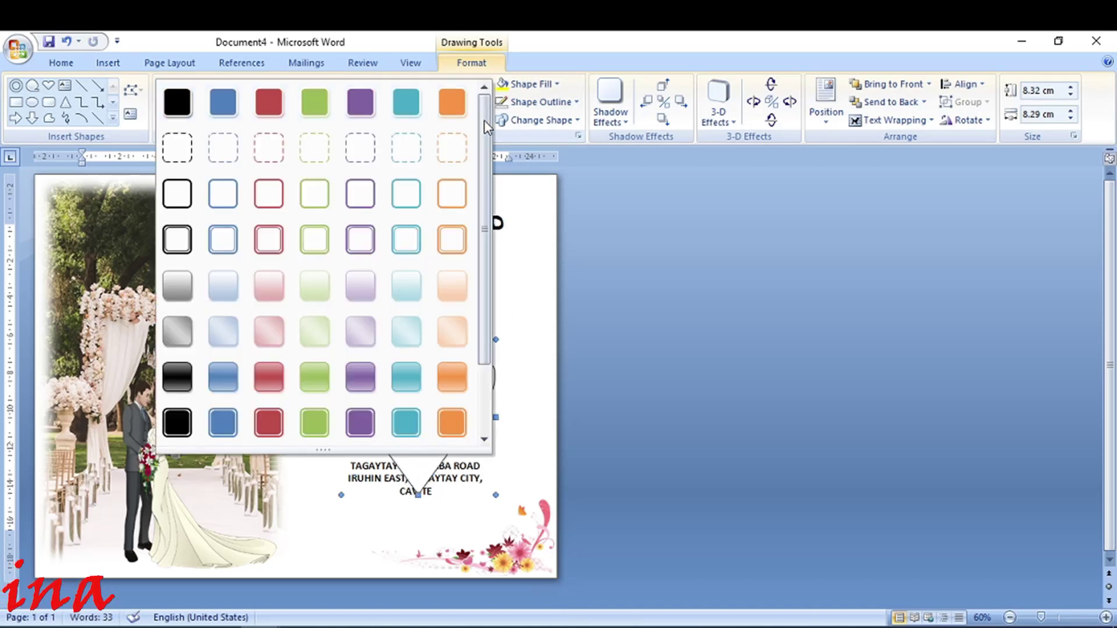
pyautogui.click(314, 384)
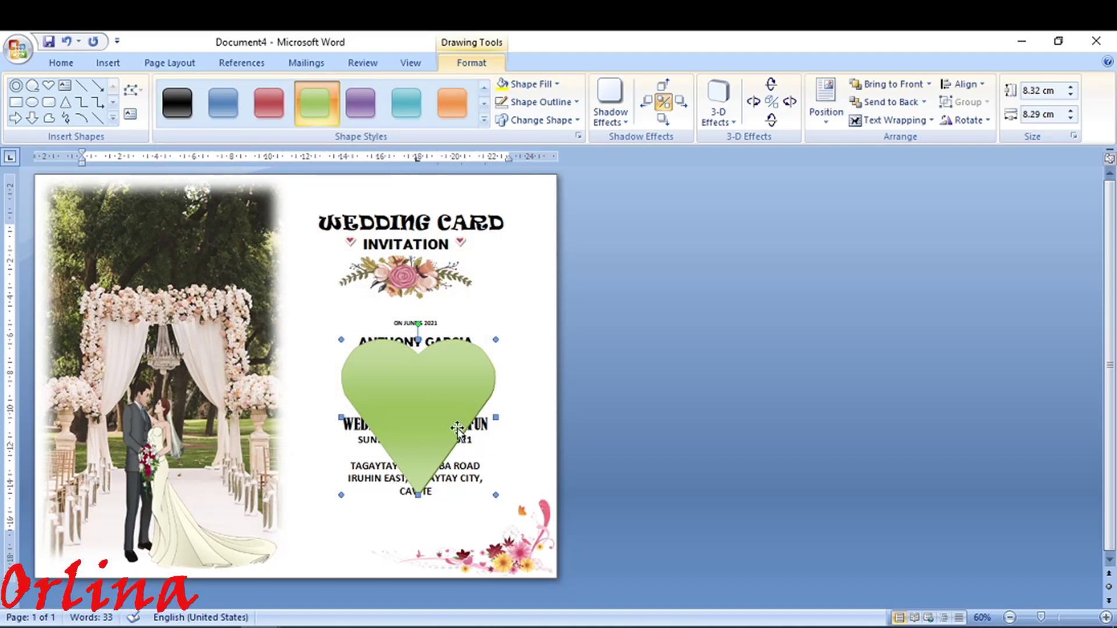
pyautogui.click(611, 119)
pyautogui.click(661, 448)
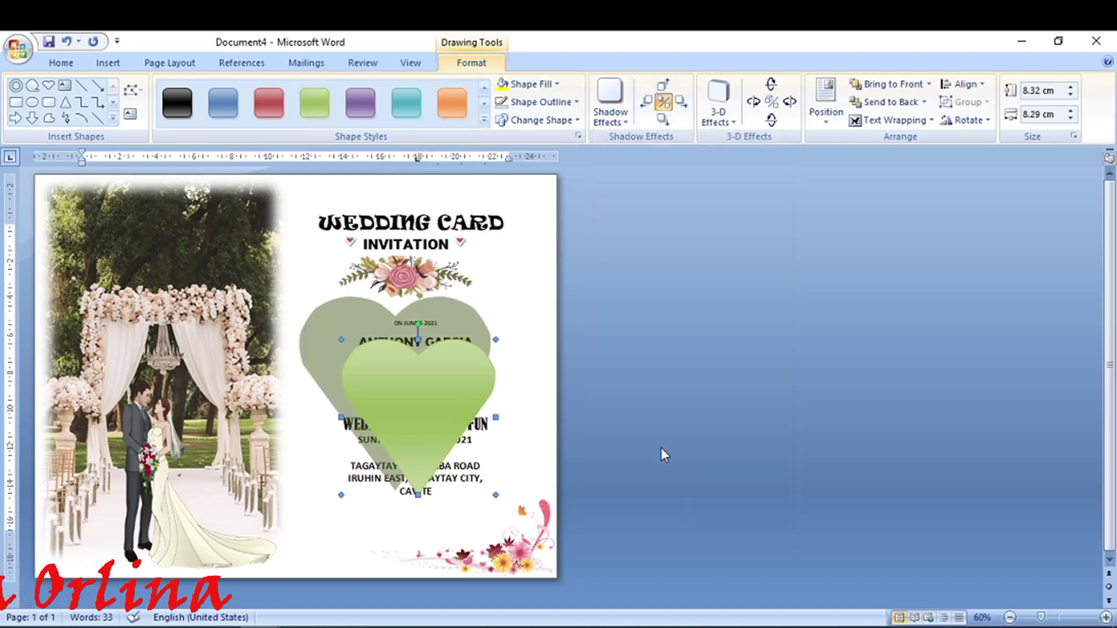
pyautogui.moveTo(438, 382); pyautogui.dragTo(438, 398)
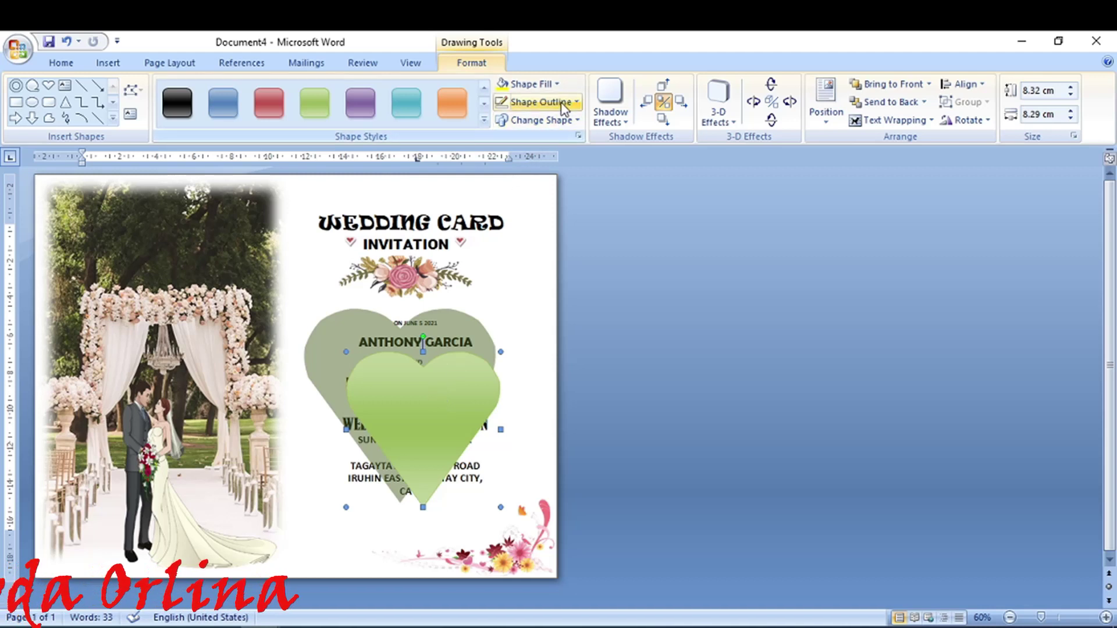
# Fill the heart with a From Center gradient and set its wrapping to Behind Text.
pyautogui.click(551, 85)
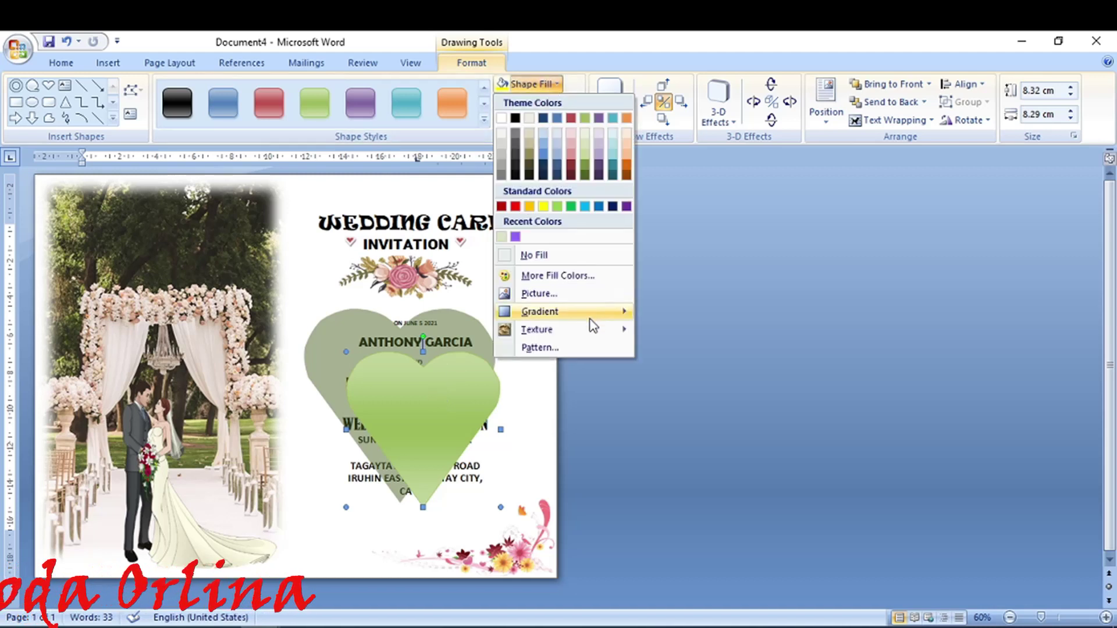
pyautogui.moveTo(539, 312)
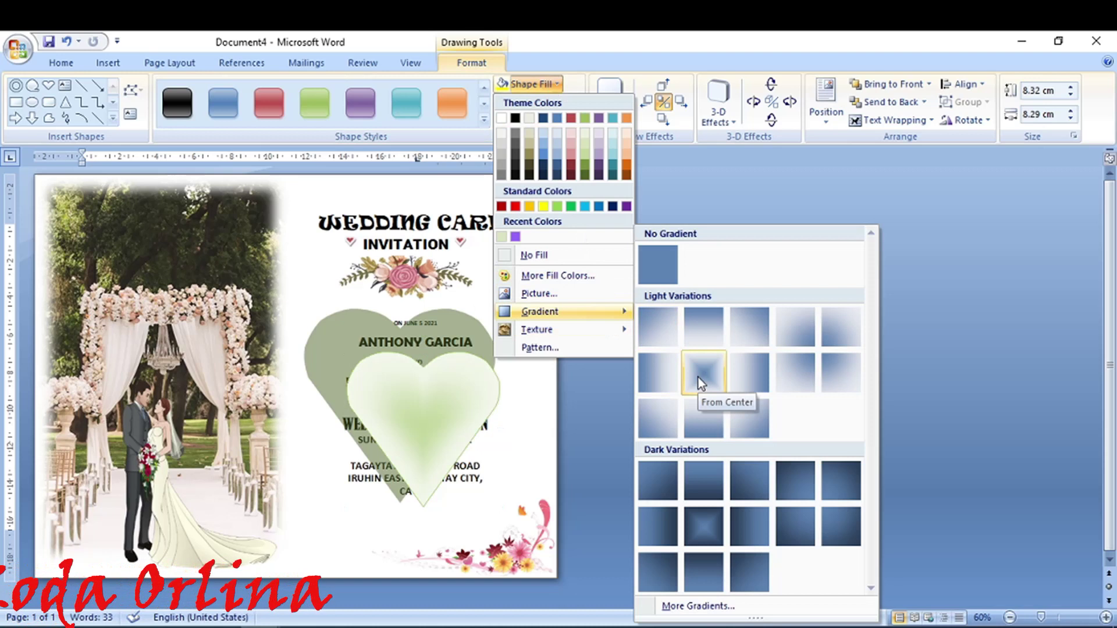
pyautogui.click(698, 378)
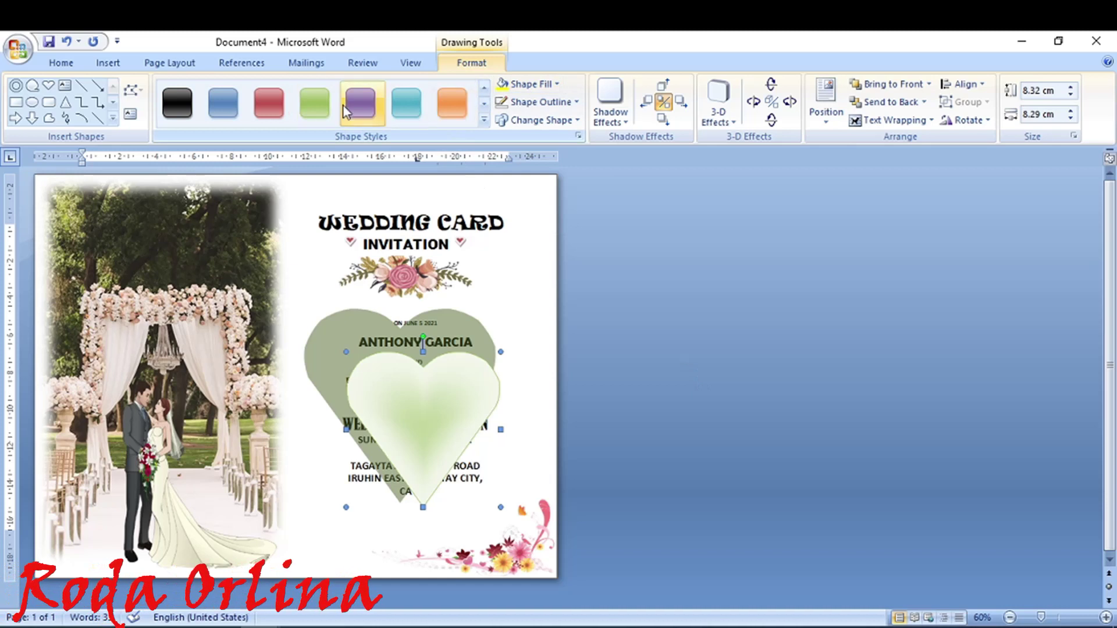
pyautogui.click(316, 106)
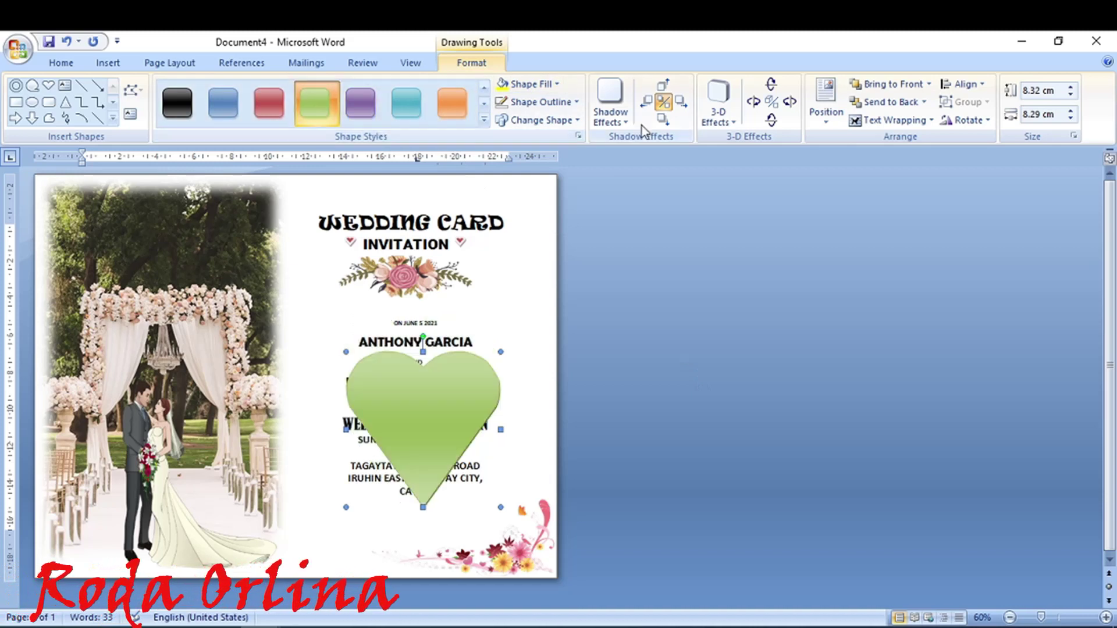
pyautogui.click(66, 42)
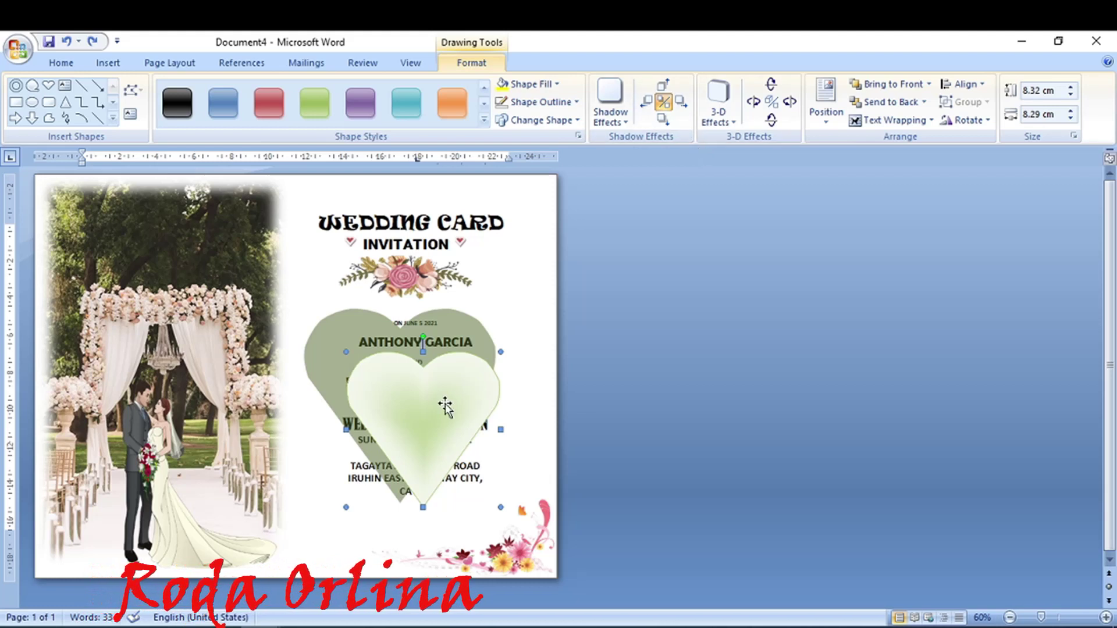
pyautogui.click(891, 120)
pyautogui.click(902, 196)
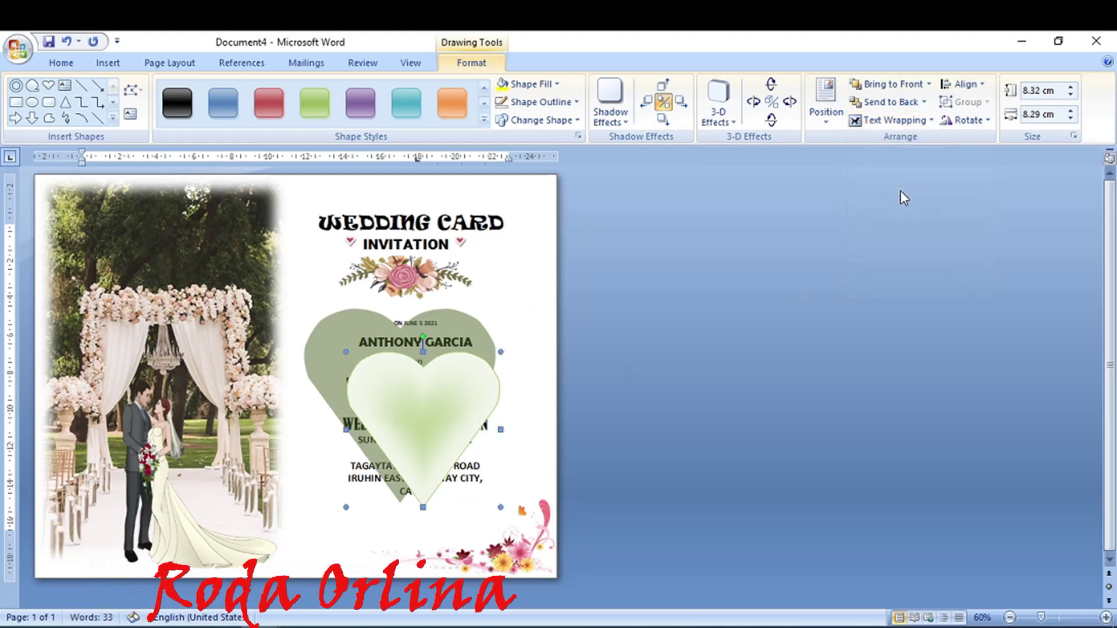
# Send the heart to back behind the event text and resize it to 8.1 by 7.81 cm.
pyautogui.click(929, 85)
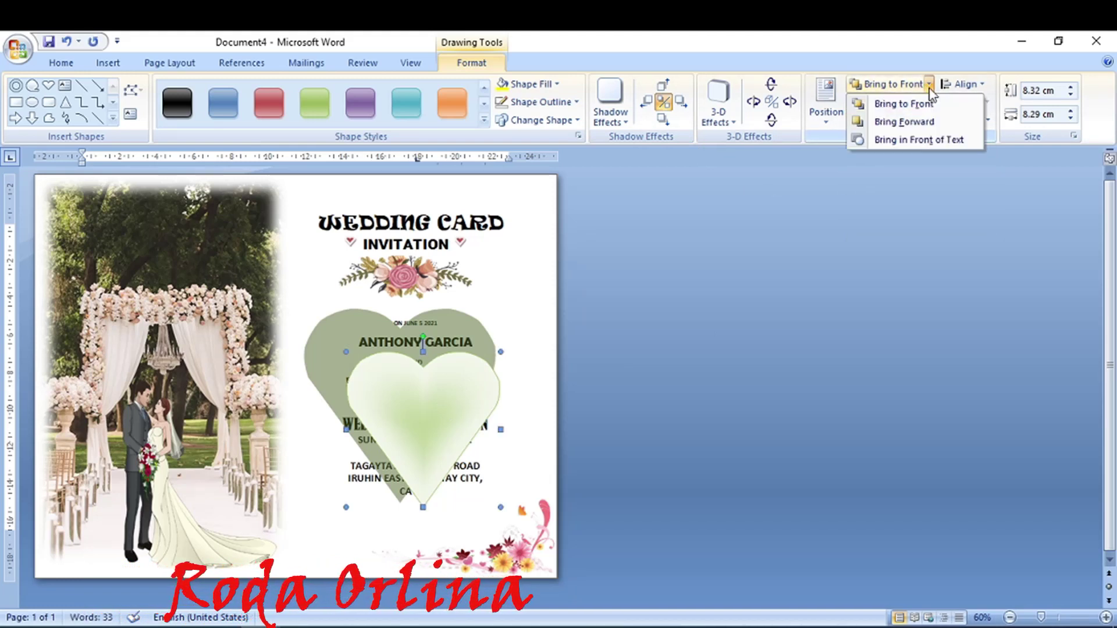
pyautogui.click(916, 125)
pyautogui.click(924, 103)
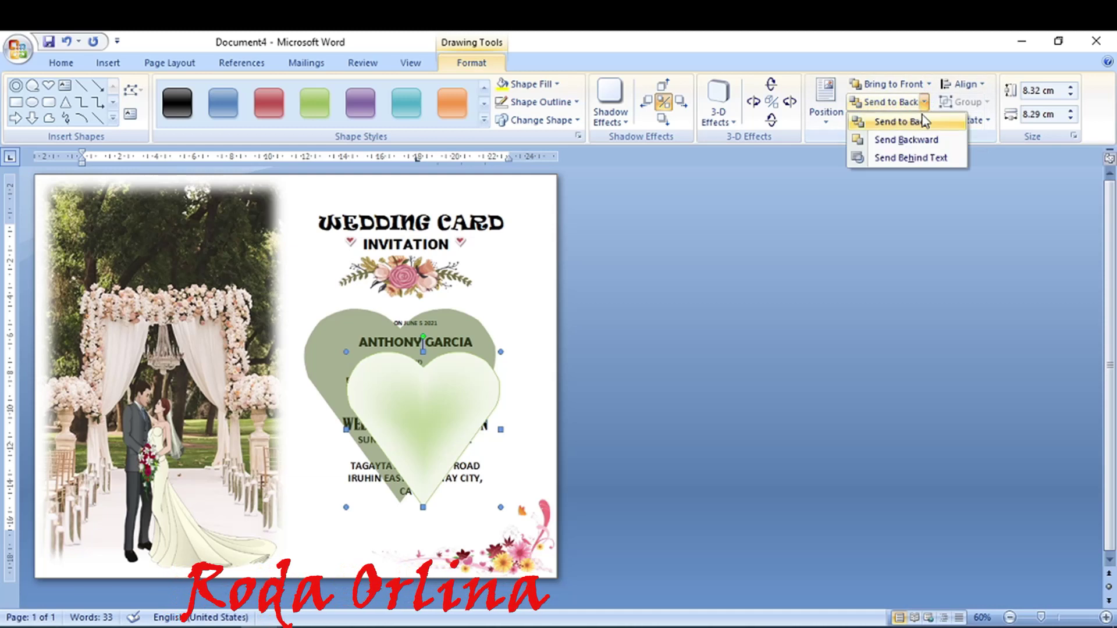
pyautogui.click(903, 127)
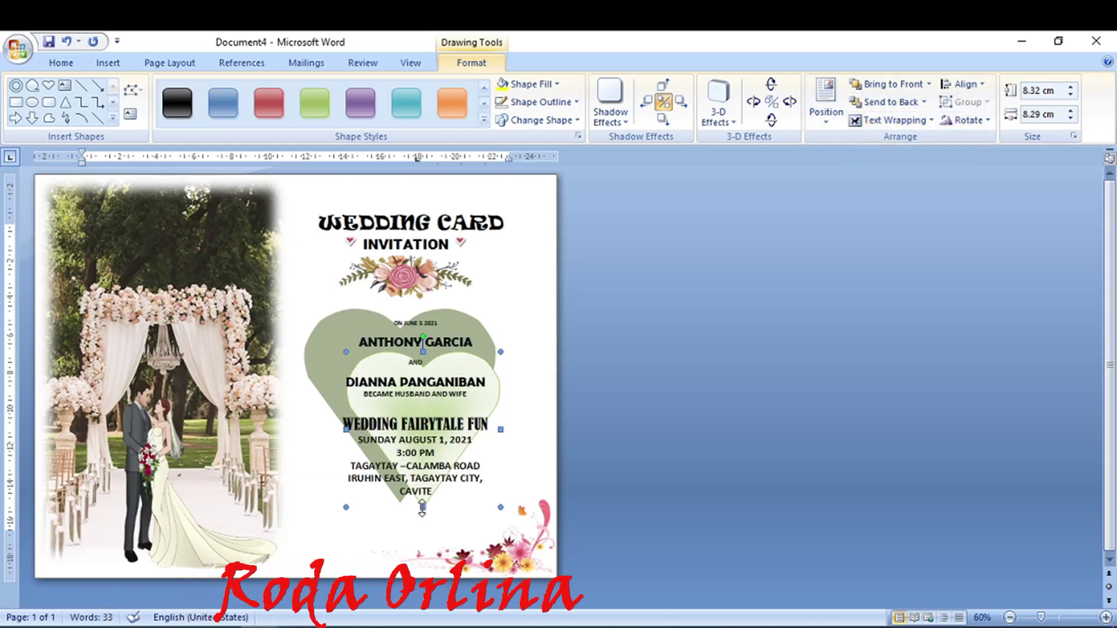
pyautogui.moveTo(422, 507); pyautogui.dragTo(423, 519)
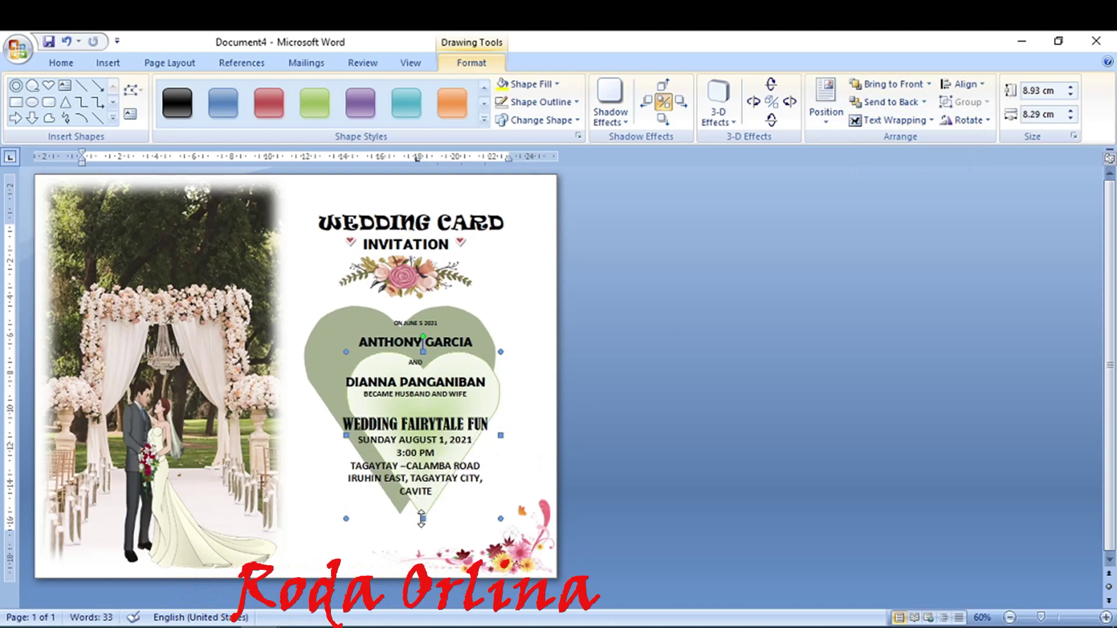
pyautogui.moveTo(501, 435); pyautogui.dragTo(518, 436)
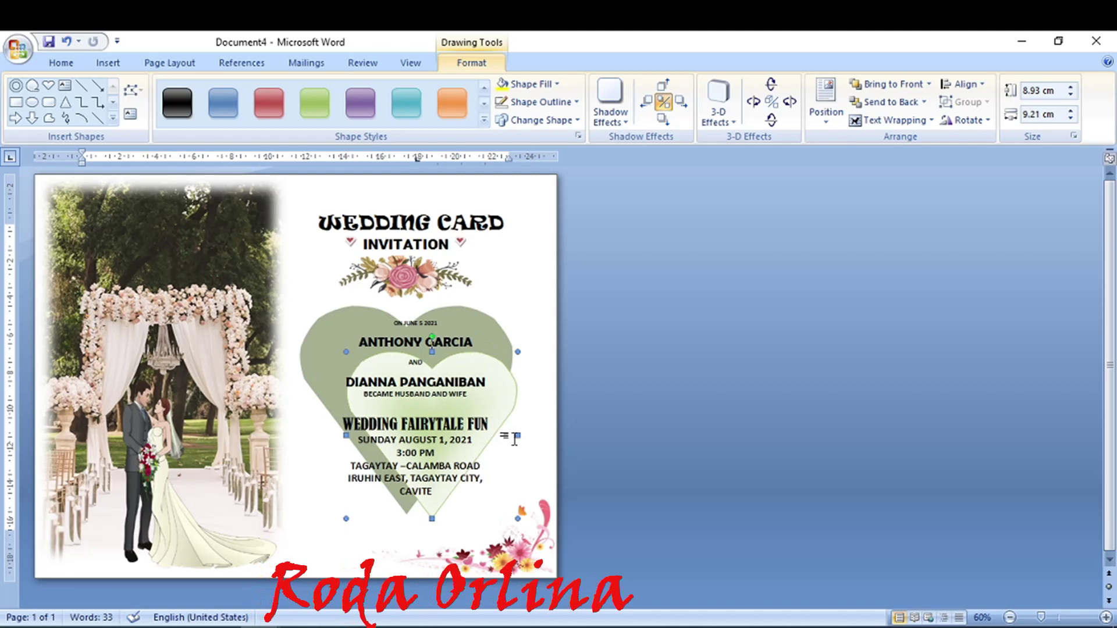
pyautogui.moveTo(517, 352); pyautogui.dragTo(491, 366)
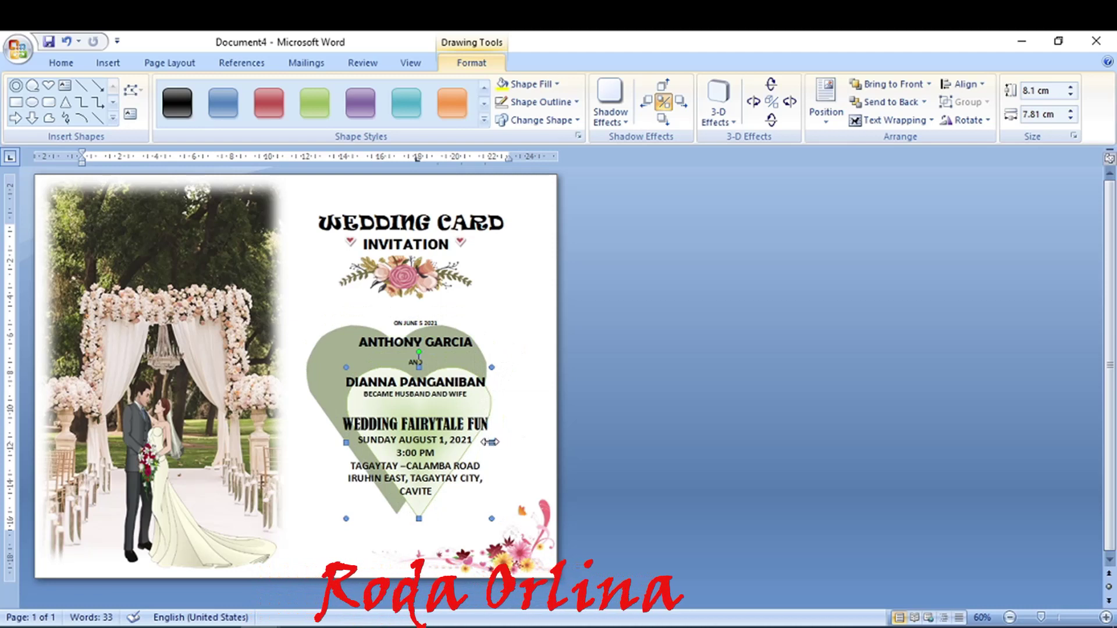
# Grow the font of all event text and extend the box upward so CAVITE shows.
pyautogui.doubleClick(417, 362)
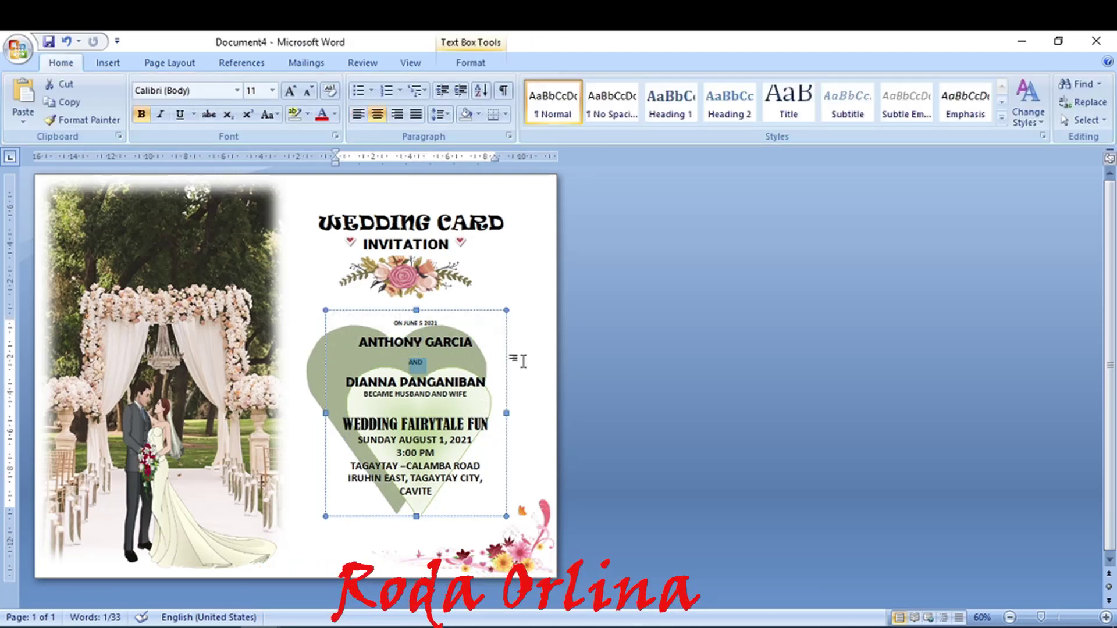
pyautogui.click(542, 361)
pyautogui.click(453, 387)
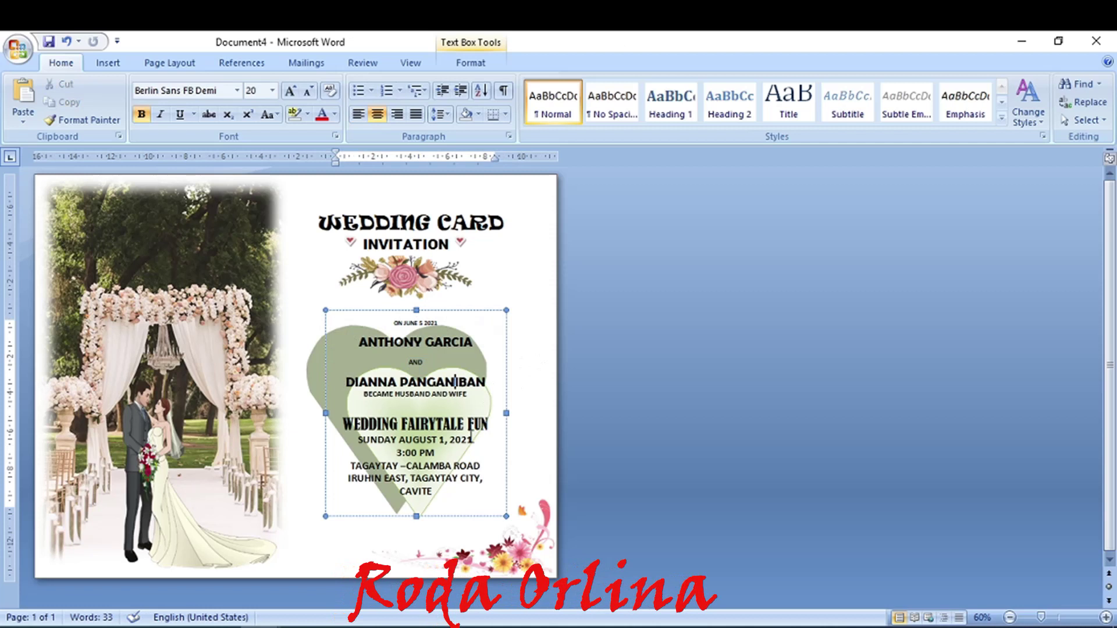
pyautogui.hotkey('ctrl', 'a')
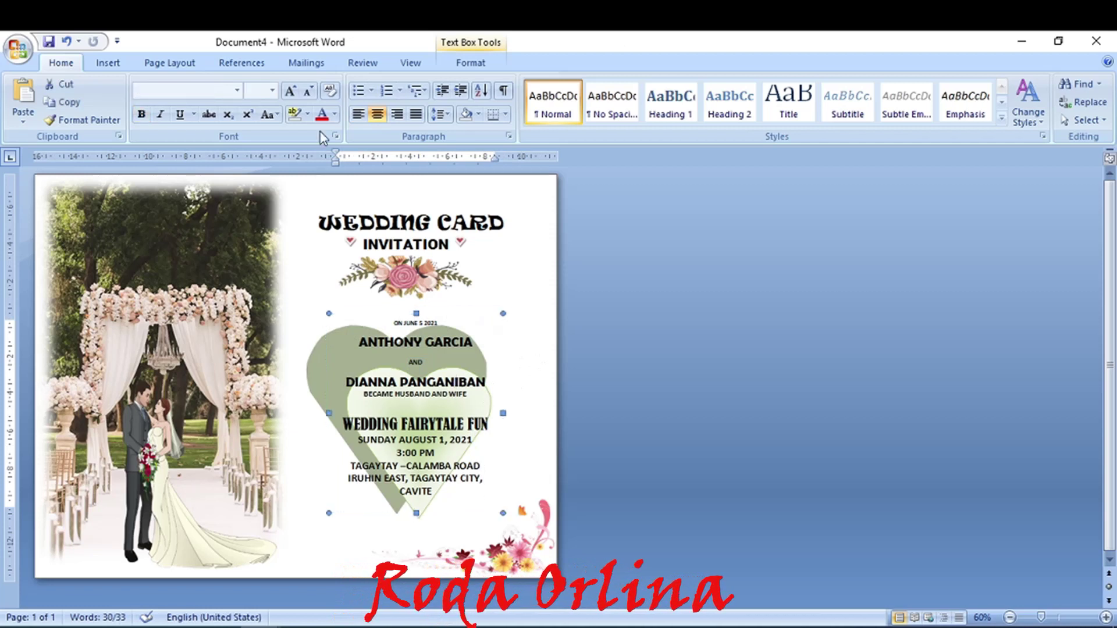
pyautogui.click(291, 93)
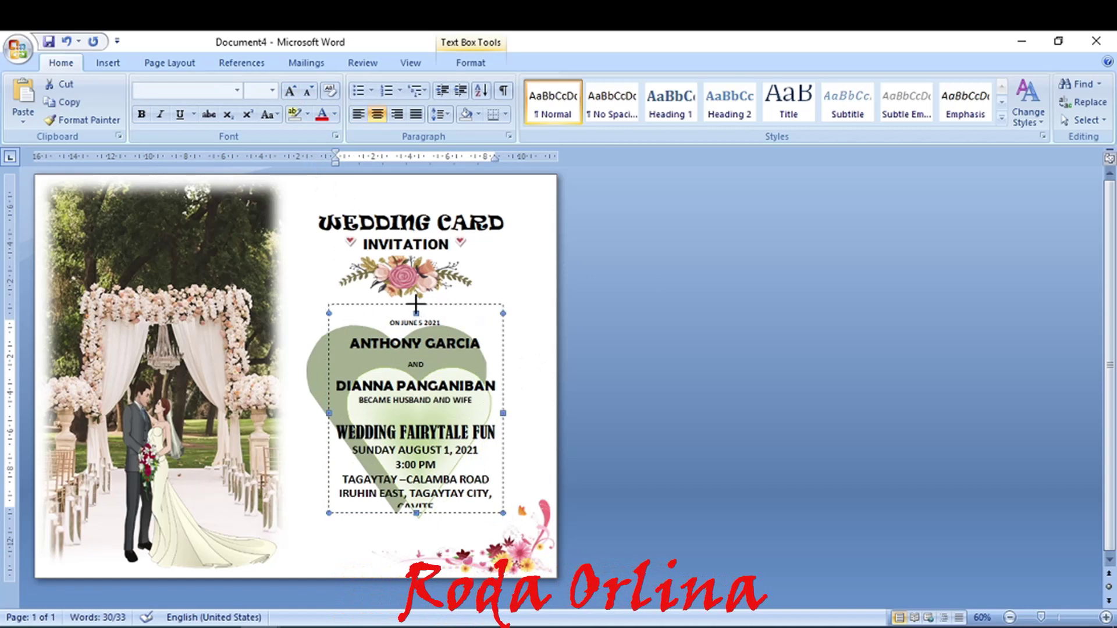
pyautogui.moveTo(415, 312); pyautogui.dragTo(415, 303)
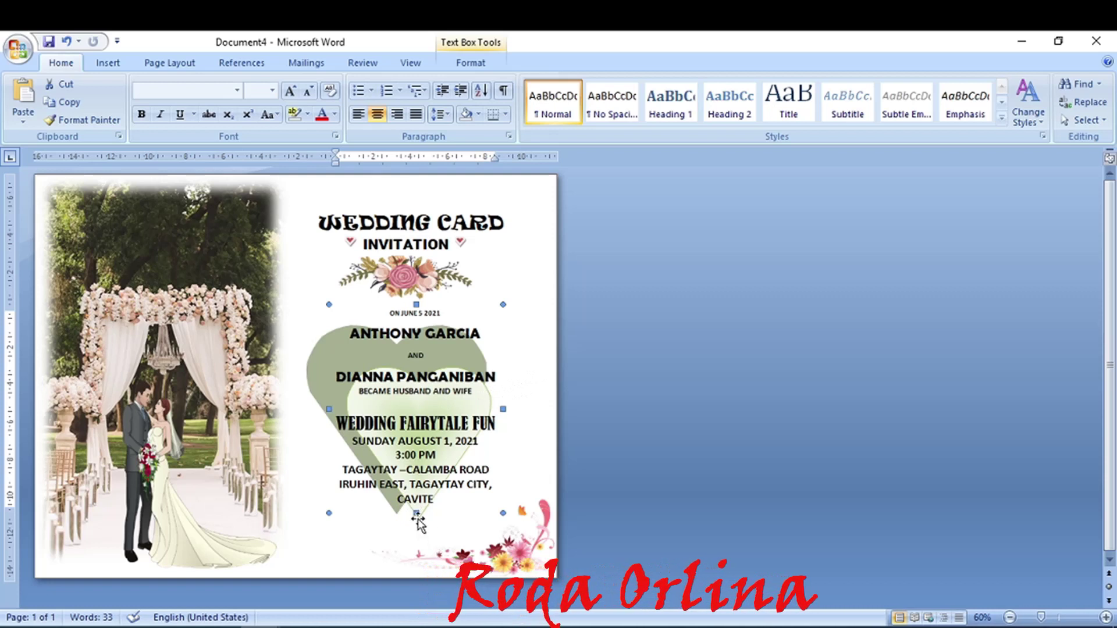
# Nudge the event text box until it sits centred over the heart.
pyautogui.moveTo(427, 514); pyautogui.dragTo(426, 517)
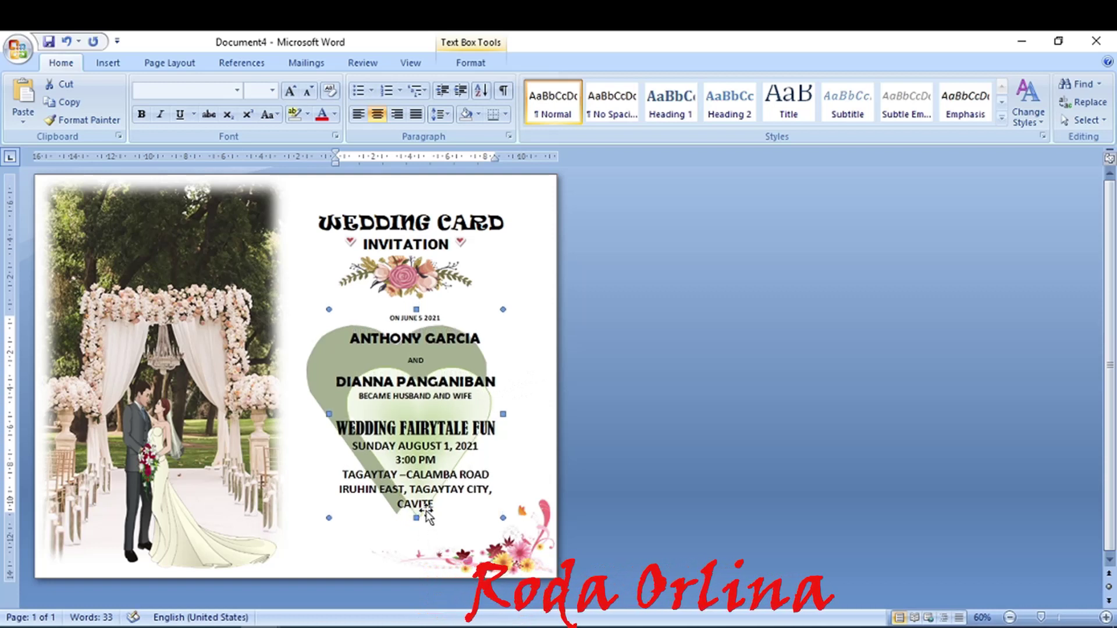
pyautogui.press('Down')
pyautogui.press('Down')
pyautogui.press('Down')
pyautogui.press('Down')
pyautogui.press('Down')
pyautogui.press('Down')
pyautogui.press('Down')
pyautogui.press('Down')
pyautogui.press('Down')
pyautogui.press('Up')
pyautogui.press('Up')
pyautogui.press('Up')
pyautogui.press('Up')
pyautogui.press('Up')
pyautogui.press('Up')
pyautogui.press('Up')
pyautogui.press('Up')
pyautogui.press('Up')
pyautogui.press('Up')
pyautogui.press('Left')
pyautogui.press('Left')
pyautogui.press('Left')
pyautogui.press('Left')
pyautogui.press('Left')
pyautogui.press('Left')
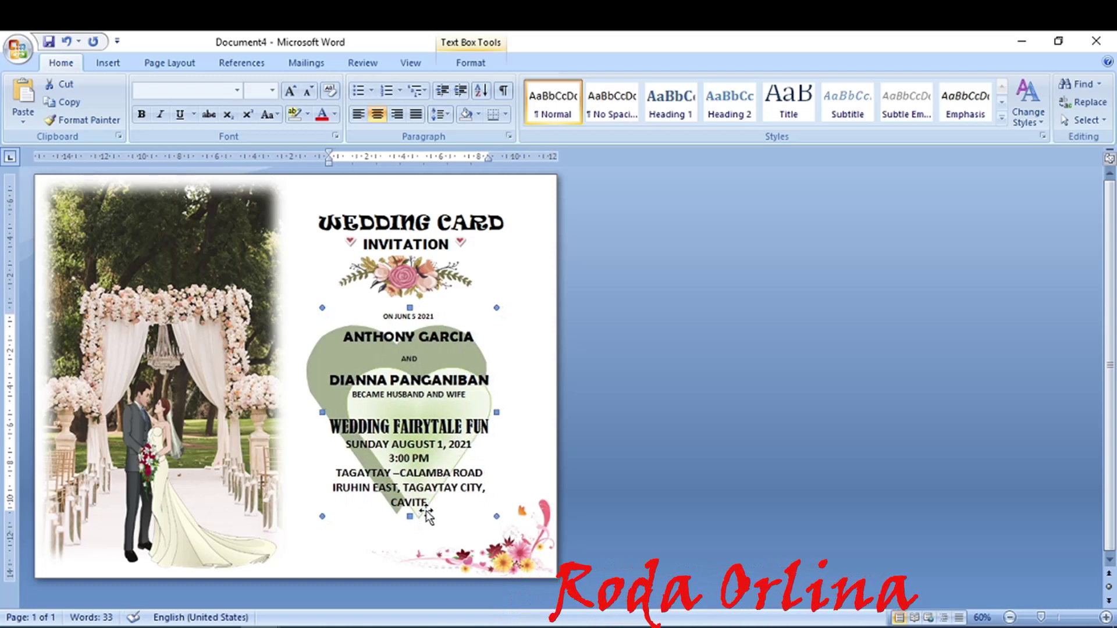
pyautogui.press('Right')
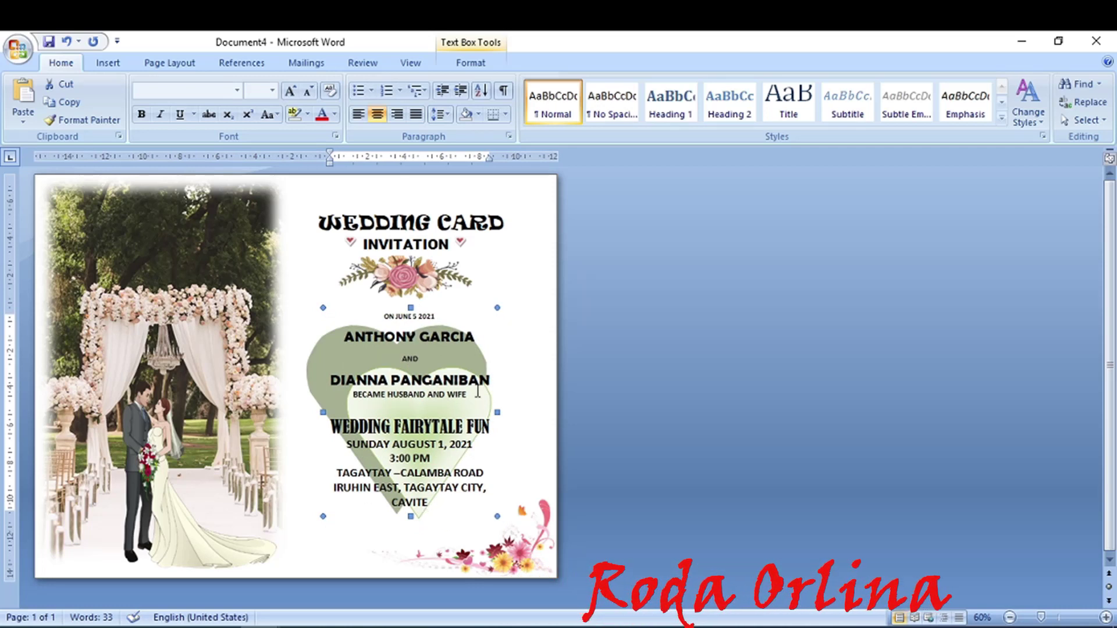
# Send the event details text box backward and set it Behind Text so the light-green heart covers it.
pyautogui.doubleClick(491, 413)
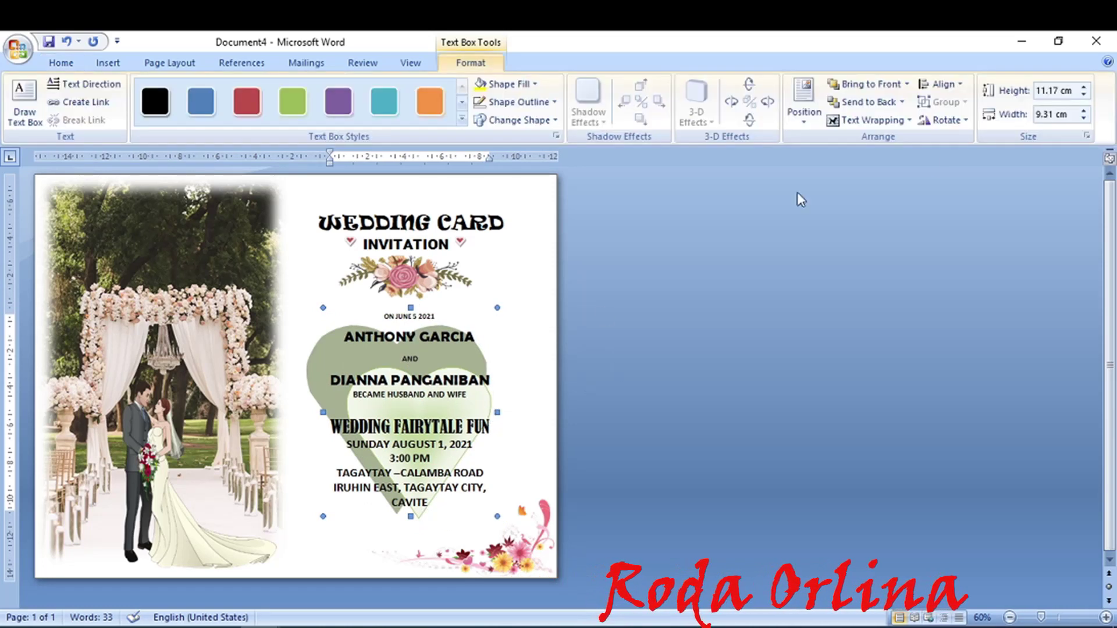
pyautogui.click(902, 103)
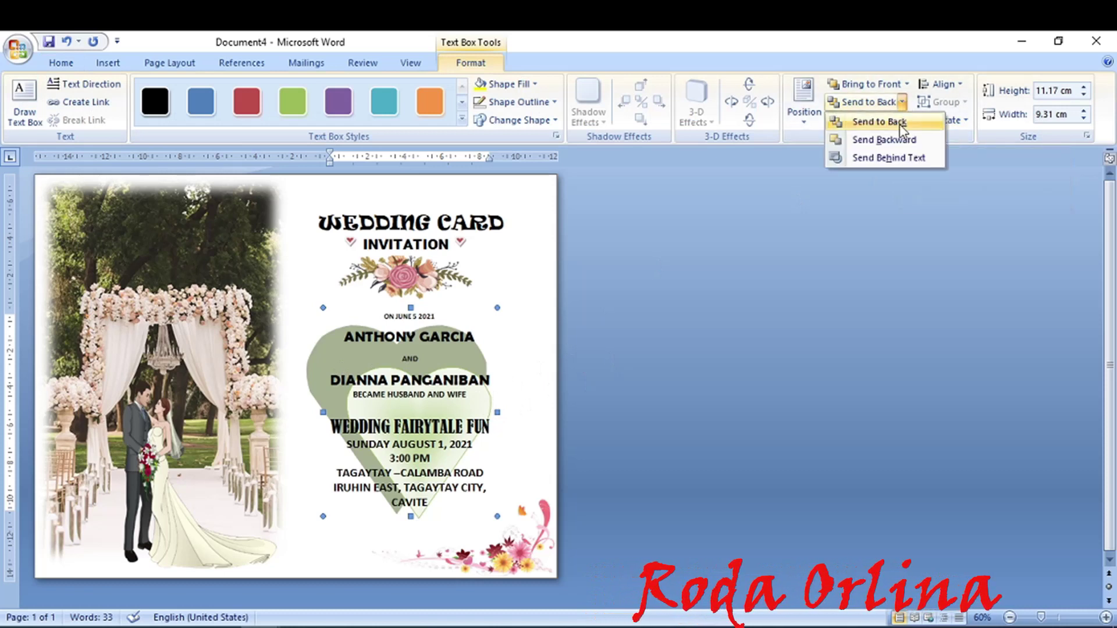
pyautogui.click(902, 140)
pyautogui.click(898, 123)
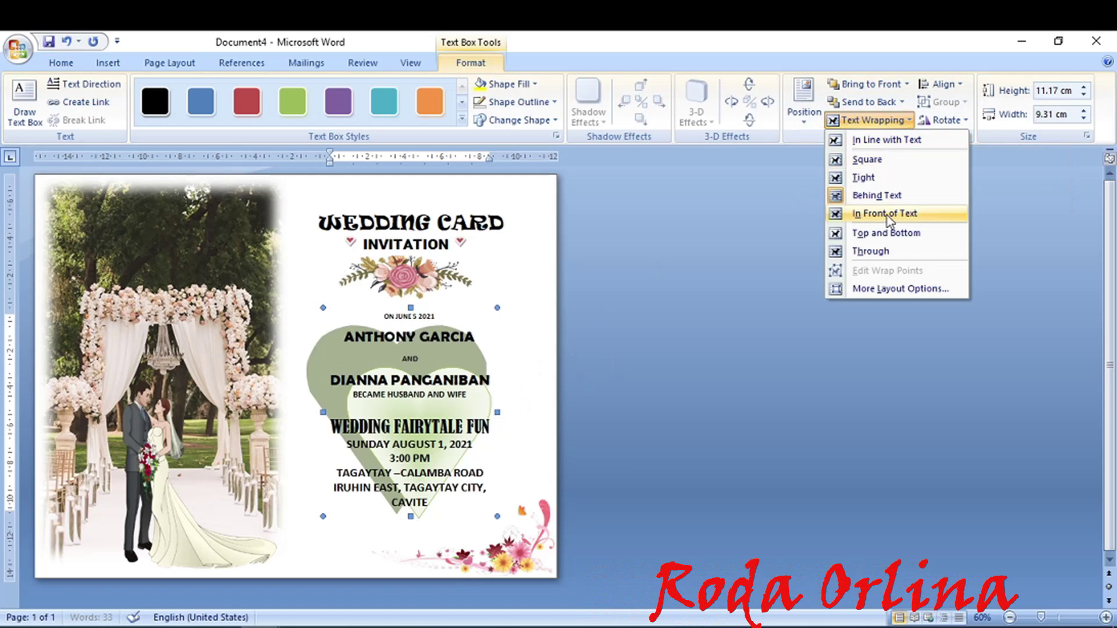
pyautogui.click(655, 348)
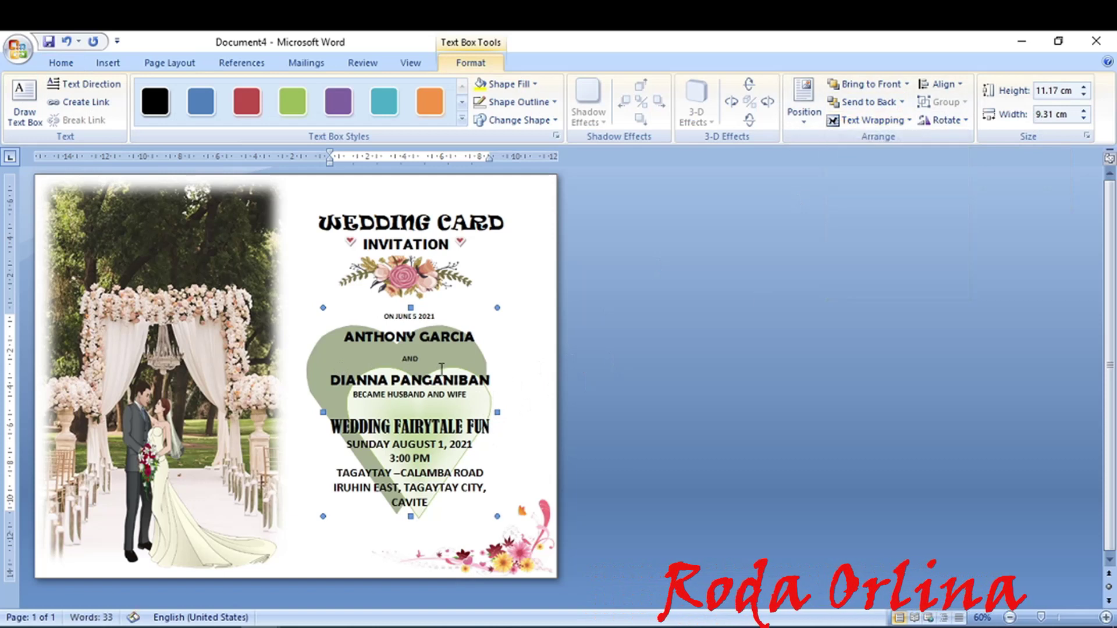
pyautogui.click(907, 85)
pyautogui.click(898, 119)
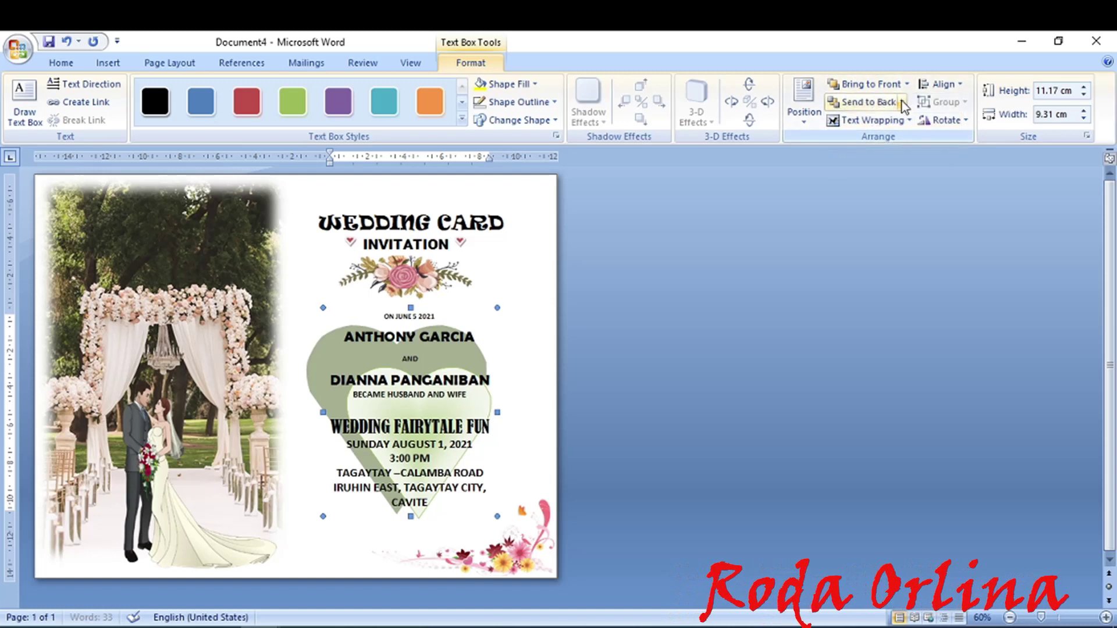
pyautogui.click(901, 101)
pyautogui.click(882, 140)
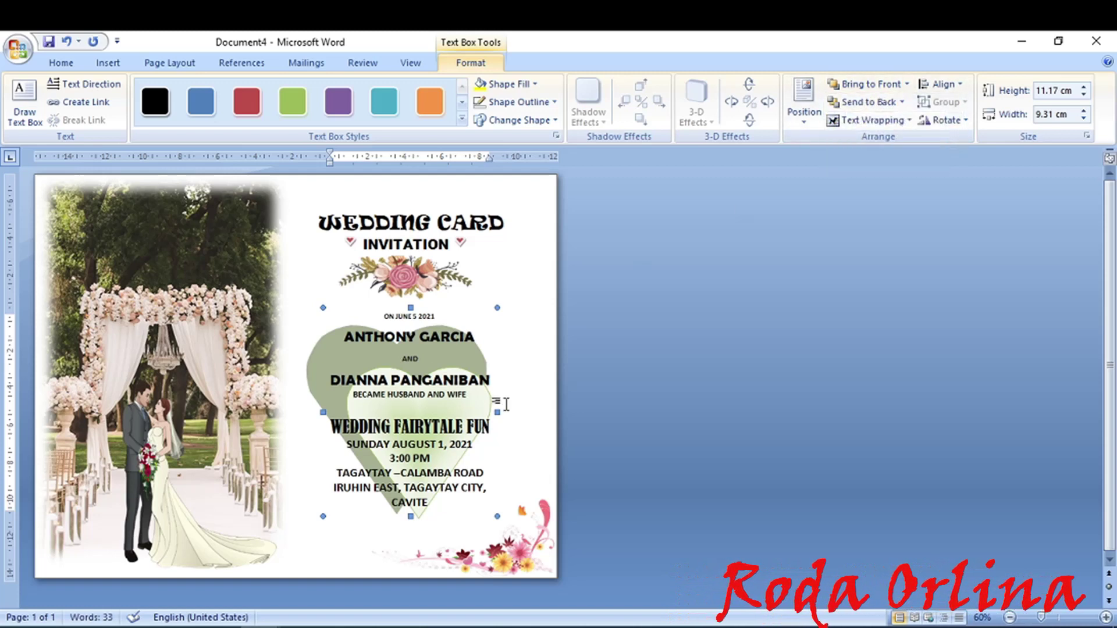
pyautogui.click(871, 121)
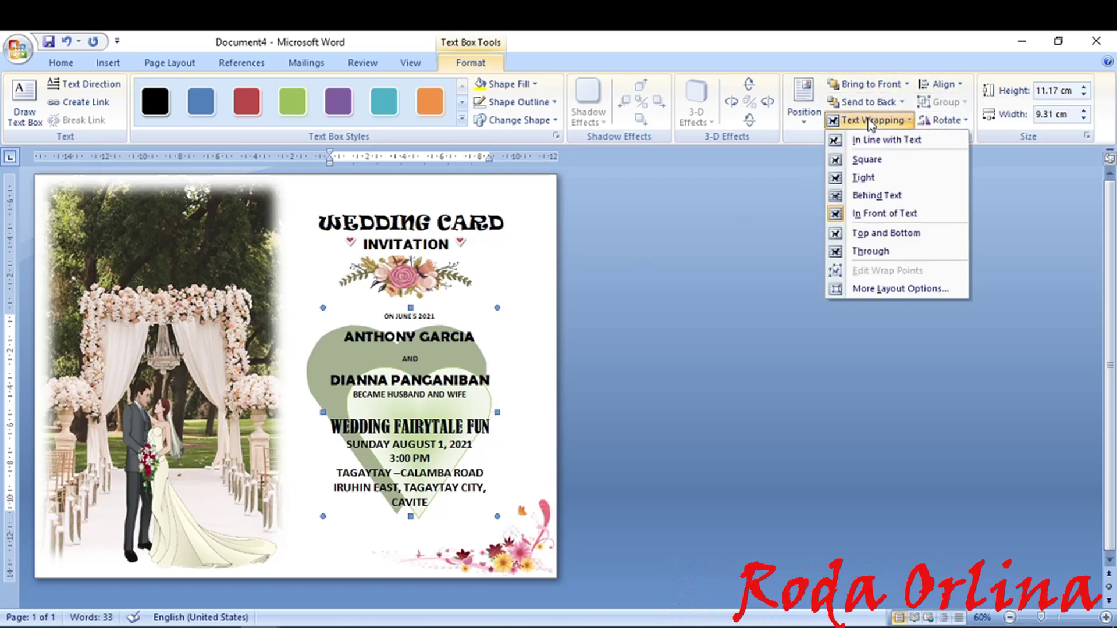
pyautogui.click(865, 197)
pyautogui.click(403, 451)
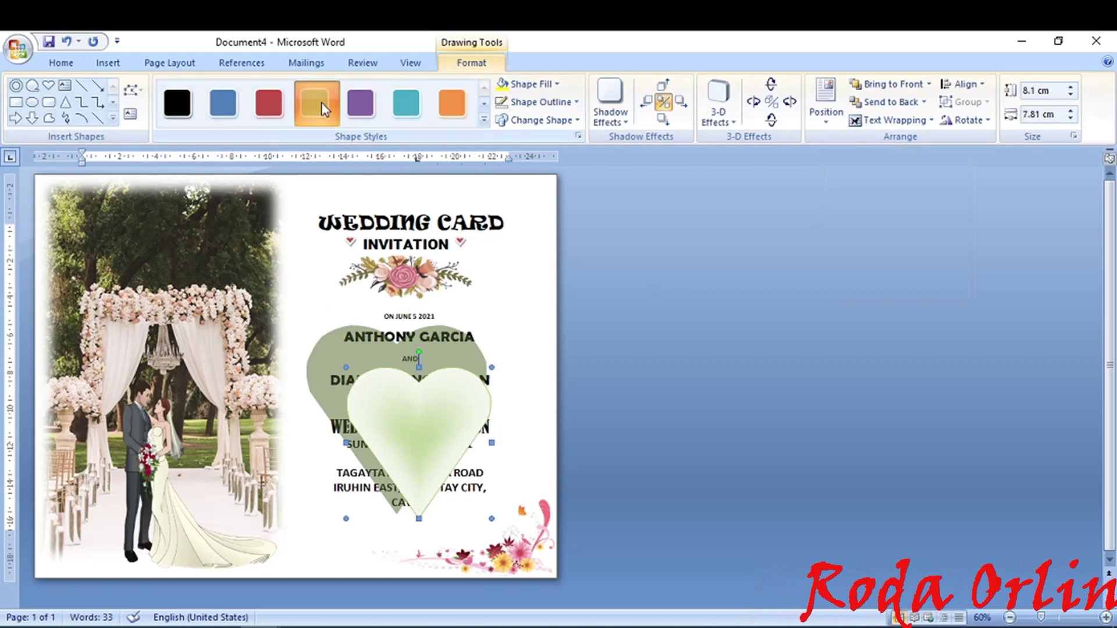
# Style the heart with a green shape style, Shadow Style 15 and a light gradient fill.
pyautogui.click(314, 103)
pyautogui.click(613, 126)
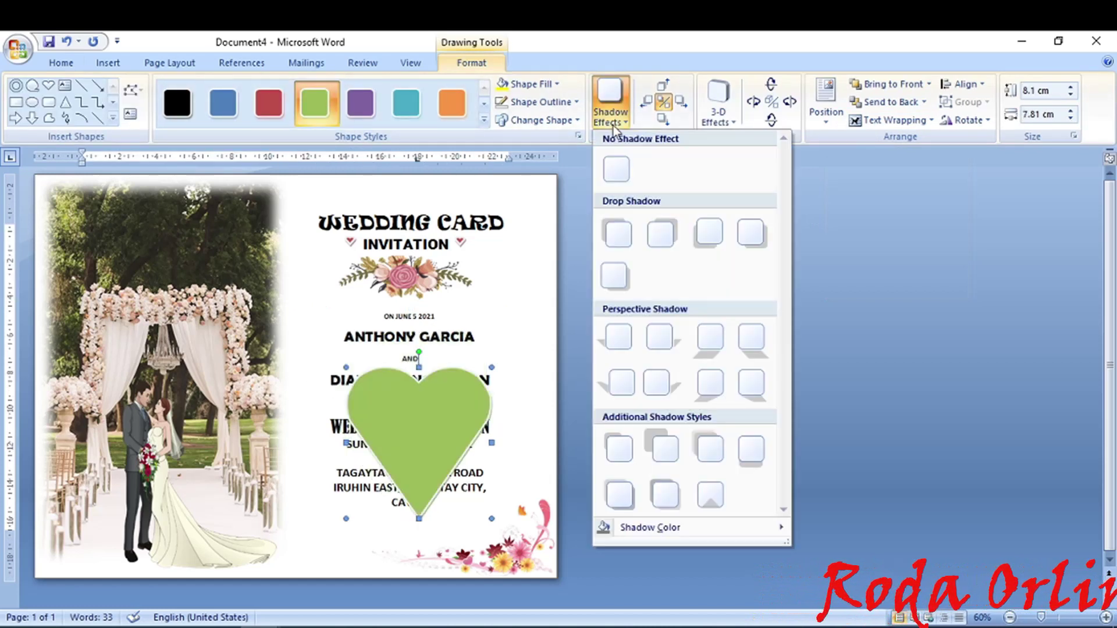
pyautogui.click(662, 449)
pyautogui.click(556, 84)
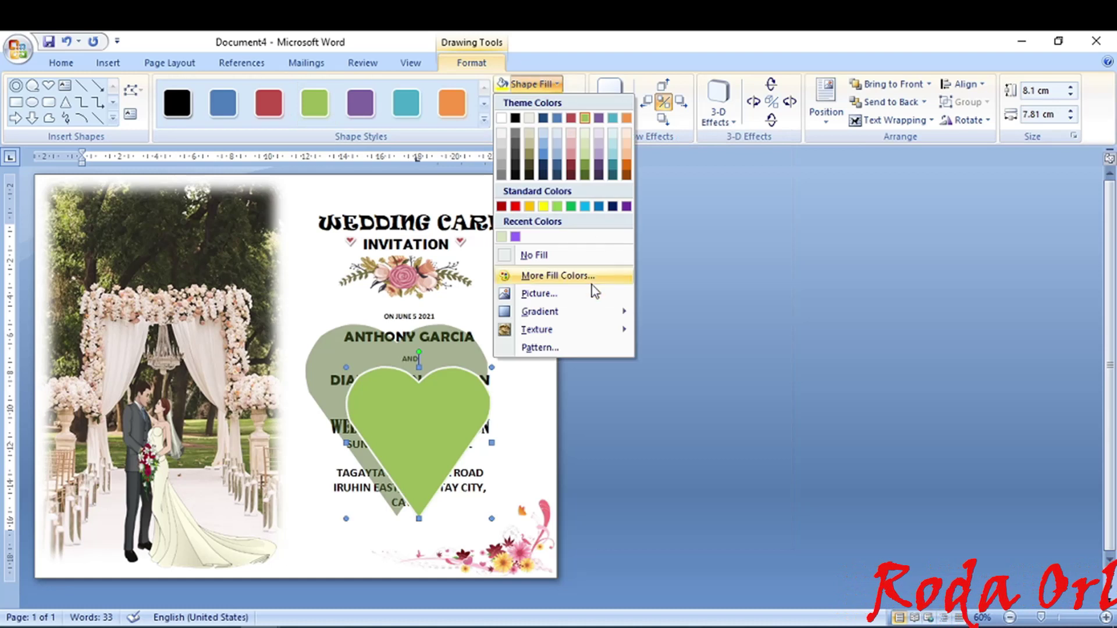
pyautogui.moveTo(559, 312)
pyautogui.click(694, 381)
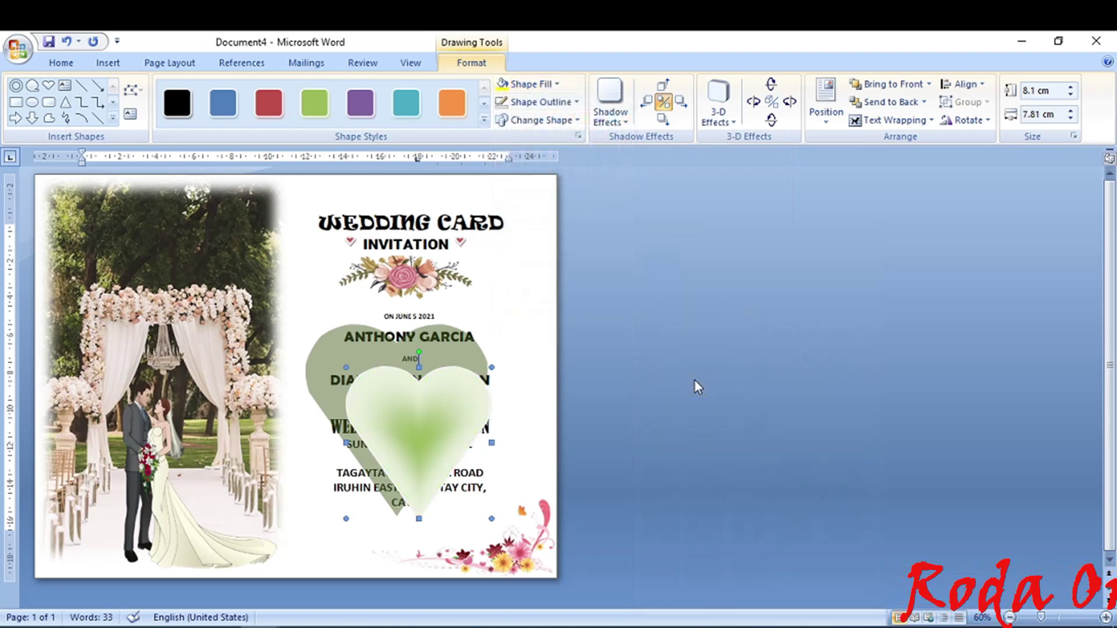
# Set the heart Behind Text, send it to the back, nudge it into place and shrink it to 7.67 × 7.2 cm.
pyautogui.click(907, 120)
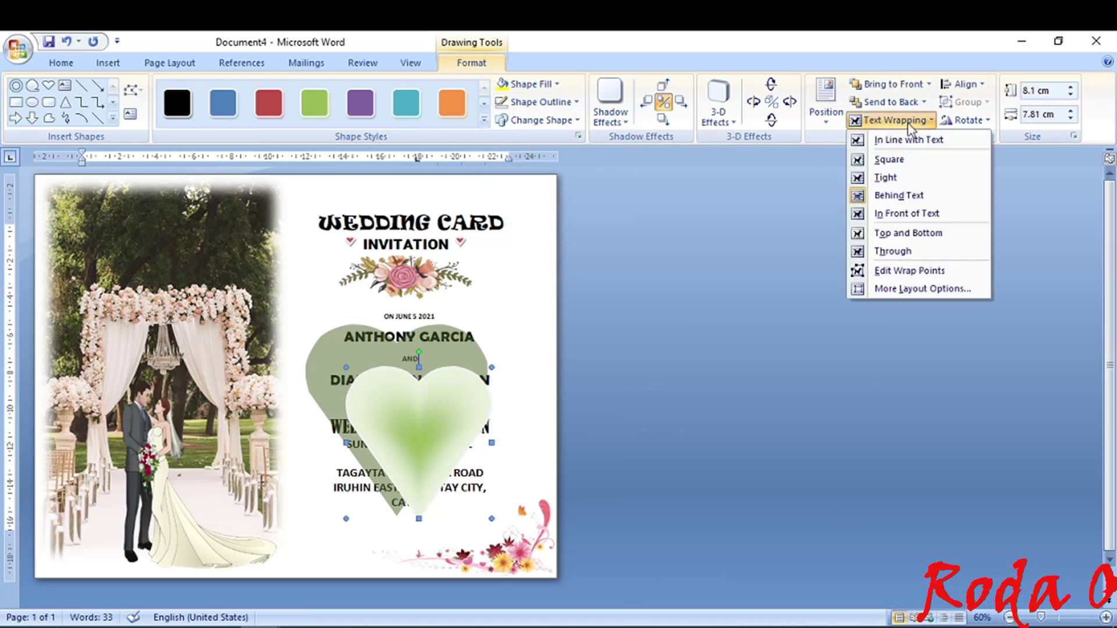
pyautogui.click(902, 197)
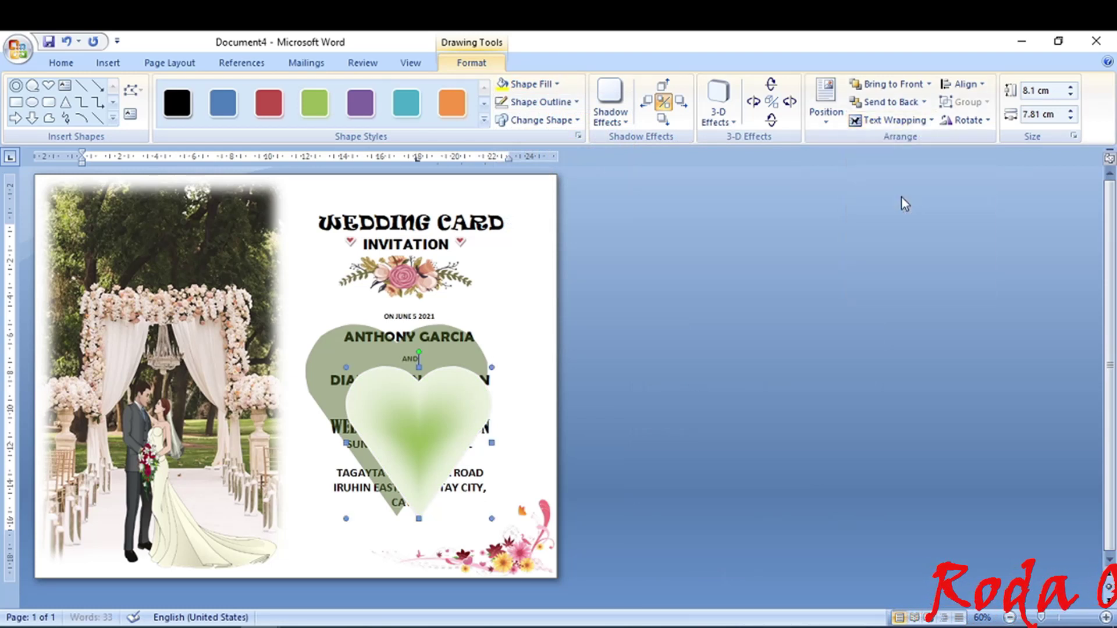
pyautogui.click(924, 102)
pyautogui.click(896, 122)
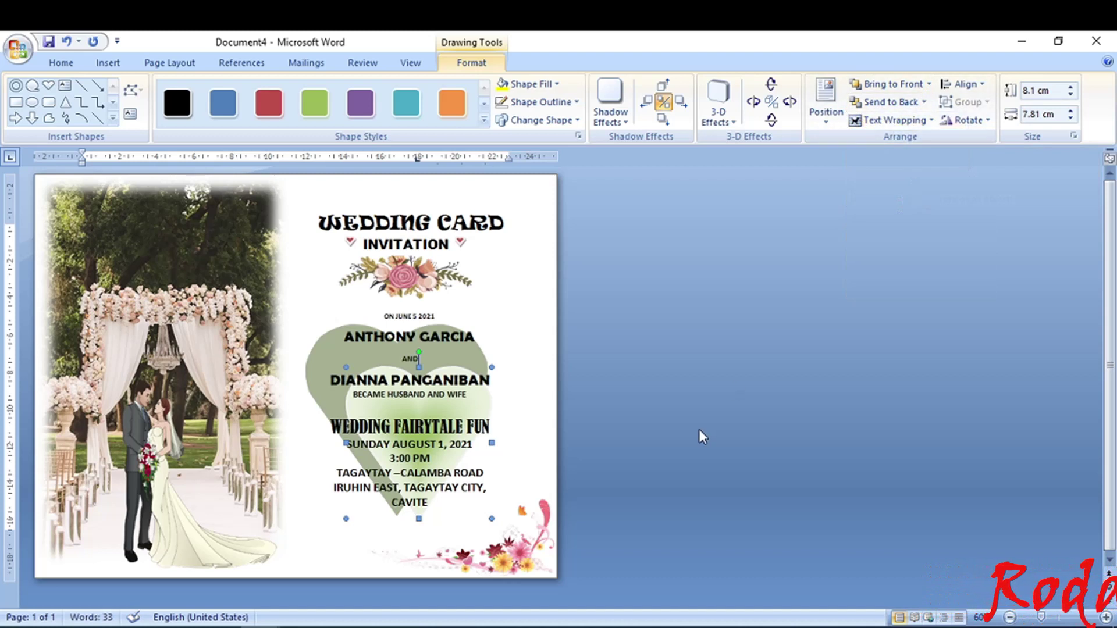
pyautogui.press('Up')
pyautogui.press('Up')
pyautogui.press('Up')
pyautogui.press('Up')
pyautogui.press('Up')
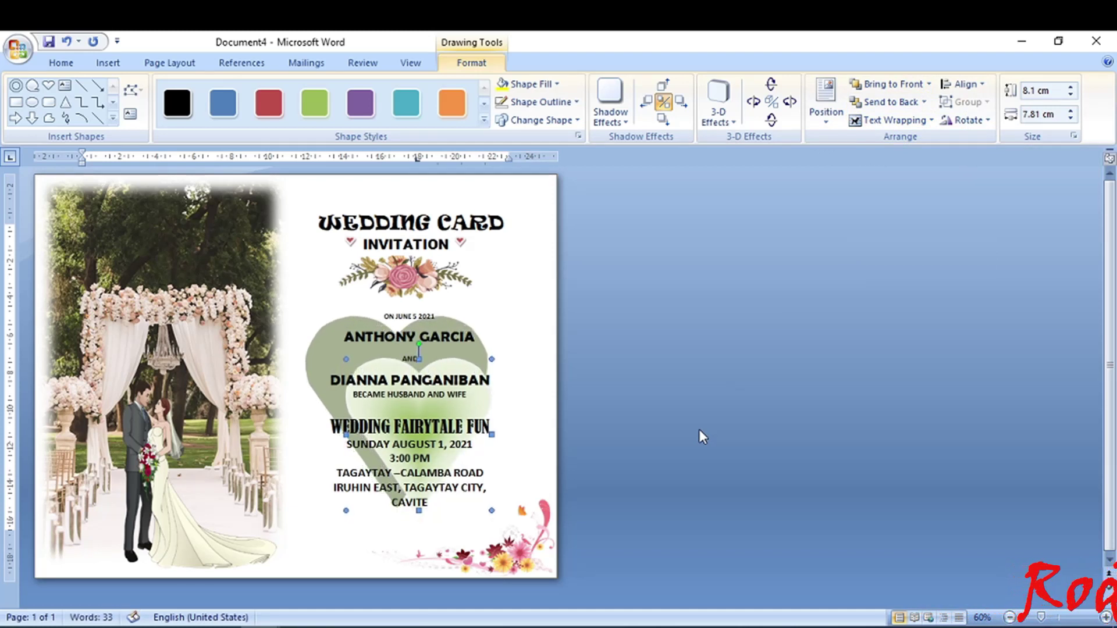
pyautogui.press('Up')
pyautogui.press('Up')
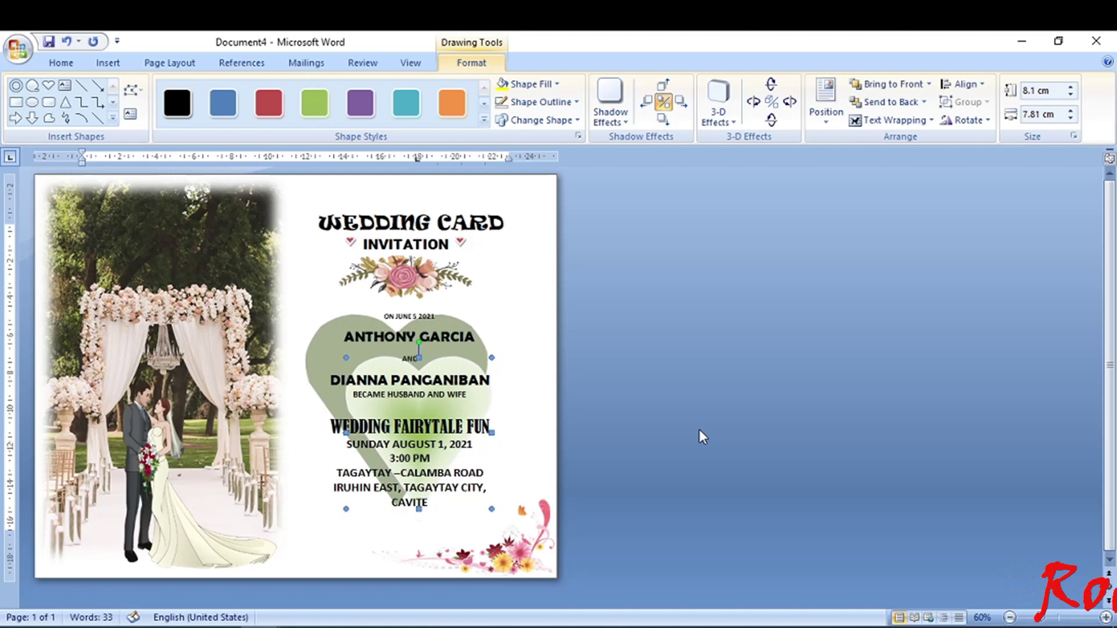
pyautogui.press('Up')
pyautogui.press('Up')
pyautogui.press('Up')
pyautogui.press('Up')
pyautogui.press('Up')
pyautogui.press('Down')
pyautogui.press('Down')
pyautogui.press('Down')
pyautogui.press('Down')
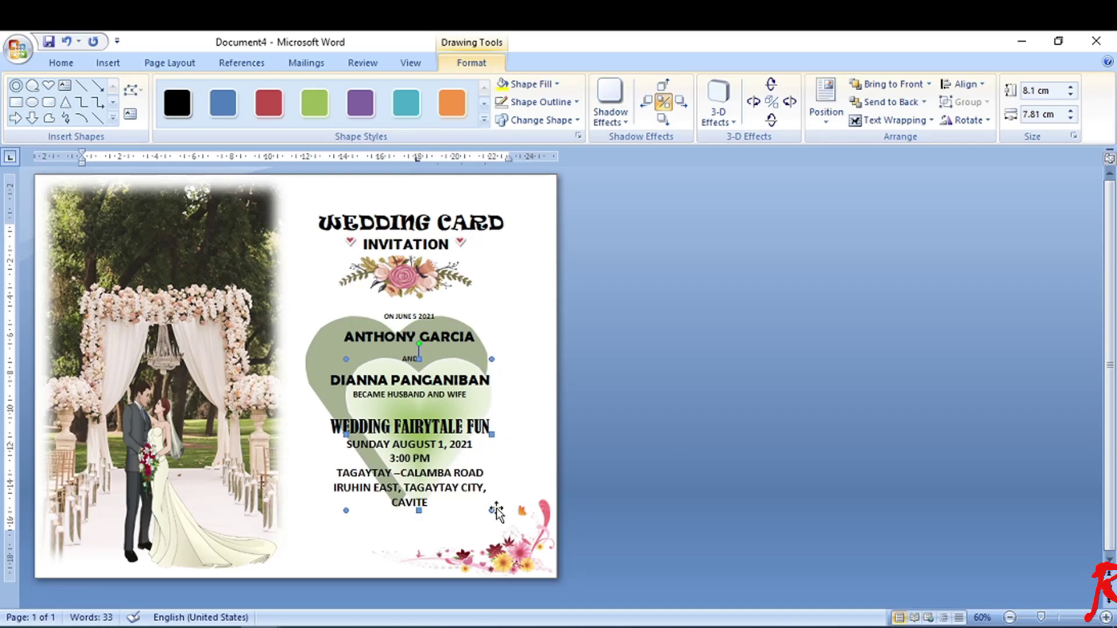
pyautogui.click(480, 501)
pyautogui.moveTo(480, 501); pyautogui.dragTo(481, 502)
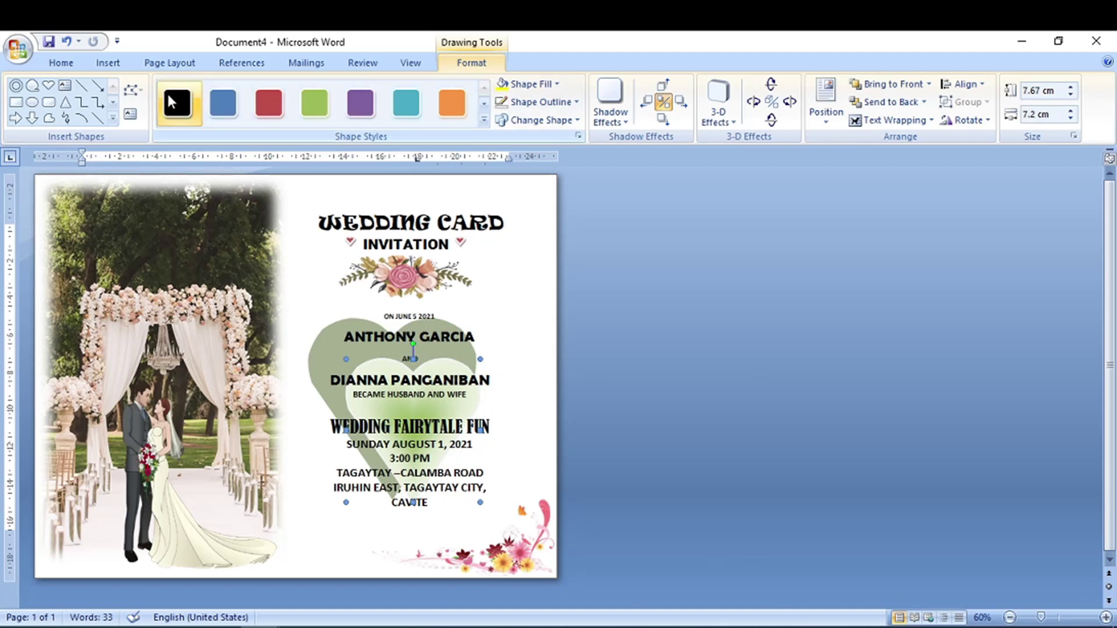
pyautogui.click(115, 64)
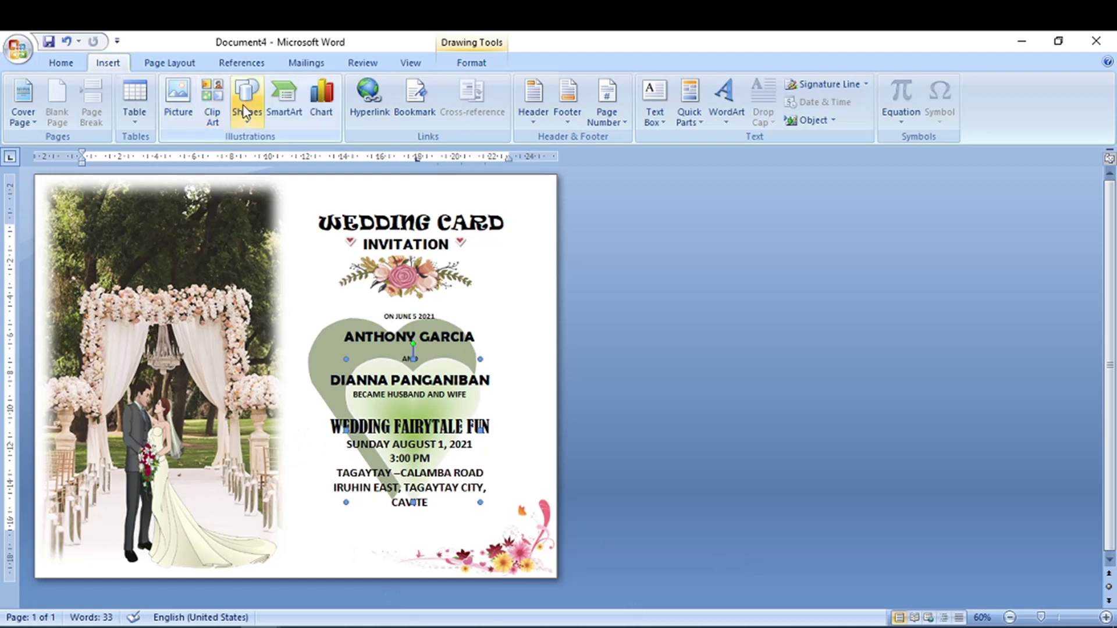
# Draw a page-sized rectangle of about 20.53 × 26.72 cm over the card, fine-tuning its edges.
pyautogui.click(246, 102)
pyautogui.click(338, 155)
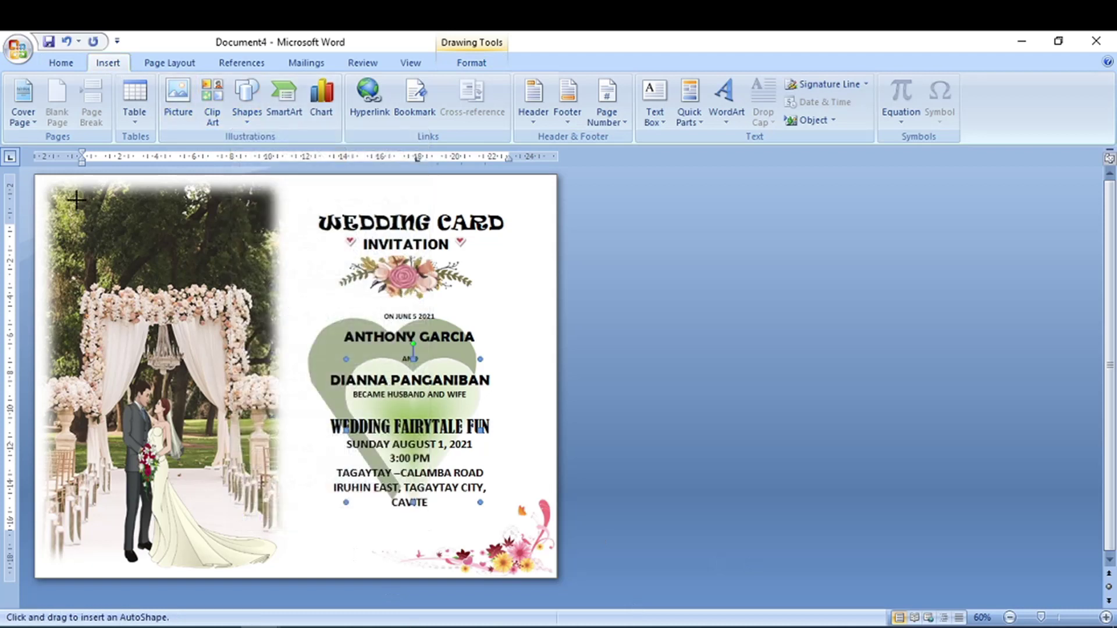
pyautogui.moveTo(34, 177); pyautogui.dragTo(551, 575)
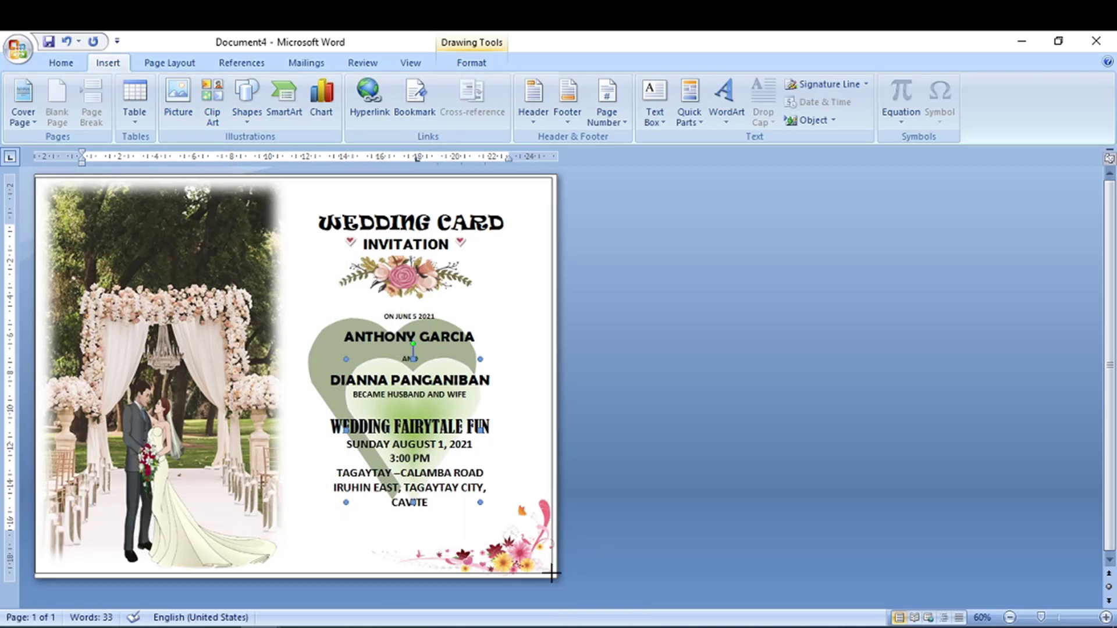
pyautogui.moveTo(551, 575); pyautogui.dragTo(547, 573)
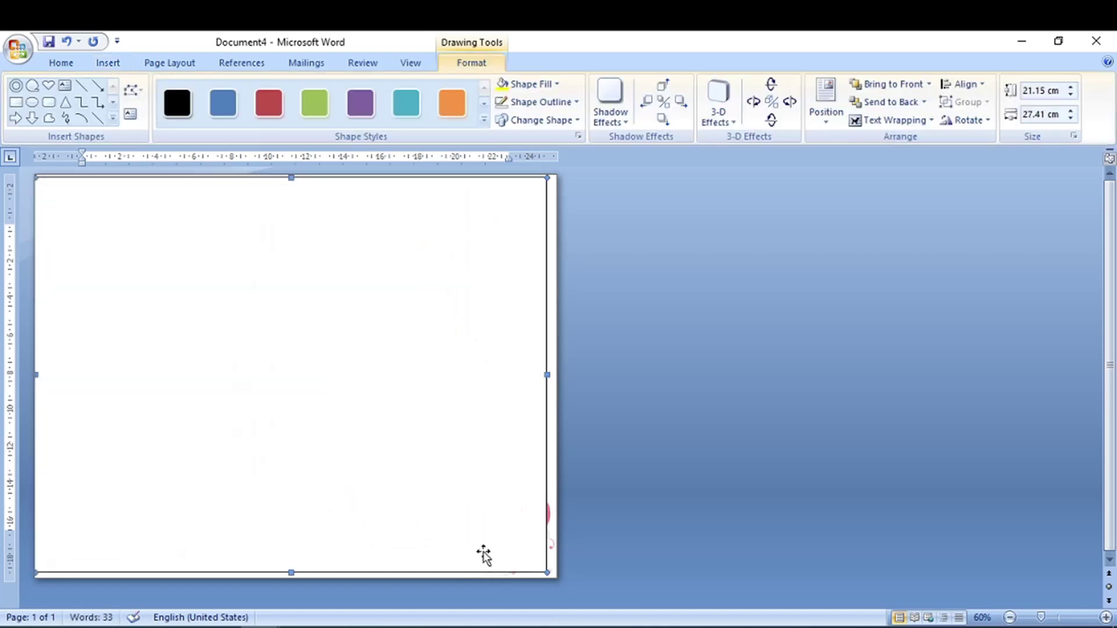
pyautogui.moveTo(36, 375); pyautogui.dragTo(55, 375)
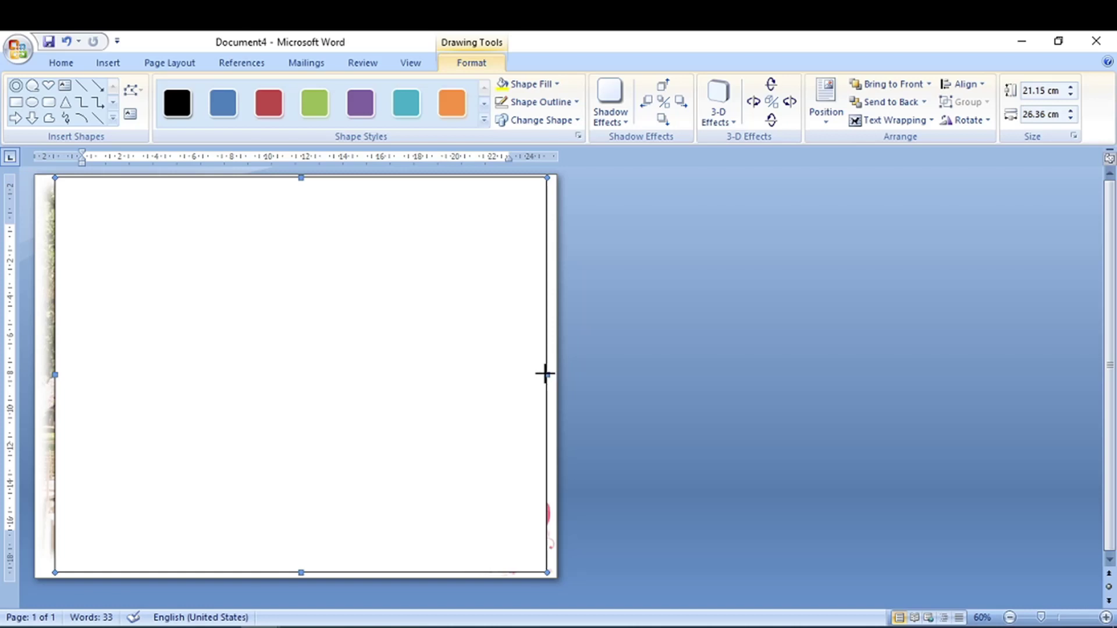
pyautogui.moveTo(547, 375); pyautogui.dragTo(533, 375)
pyautogui.moveTo(293, 178); pyautogui.dragTo(294, 188)
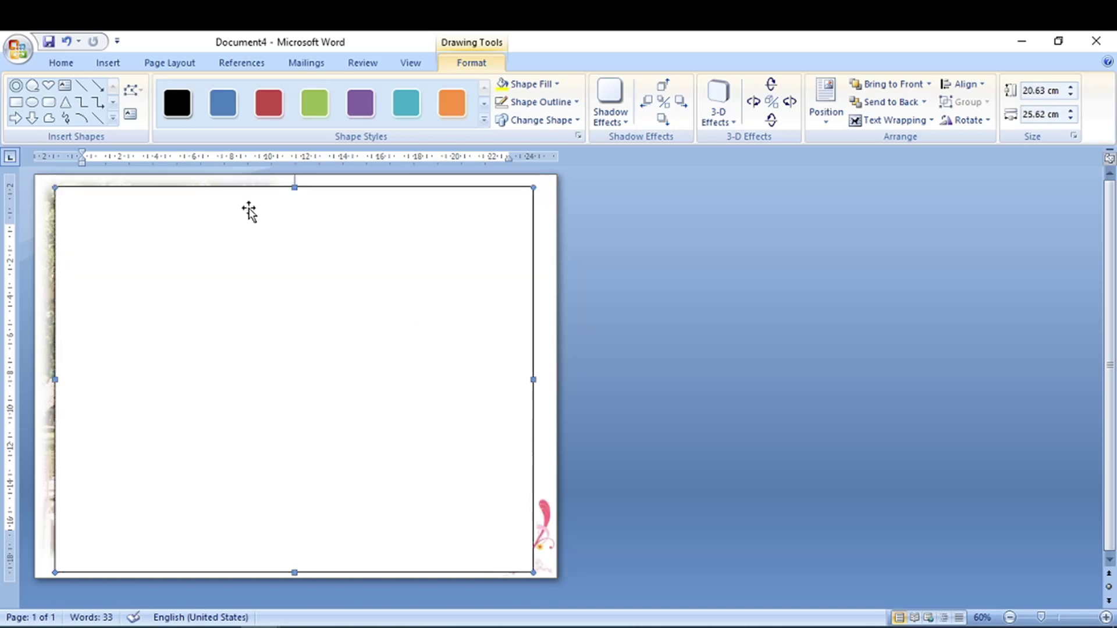
pyautogui.moveTo(55, 379); pyautogui.dragTo(44, 379)
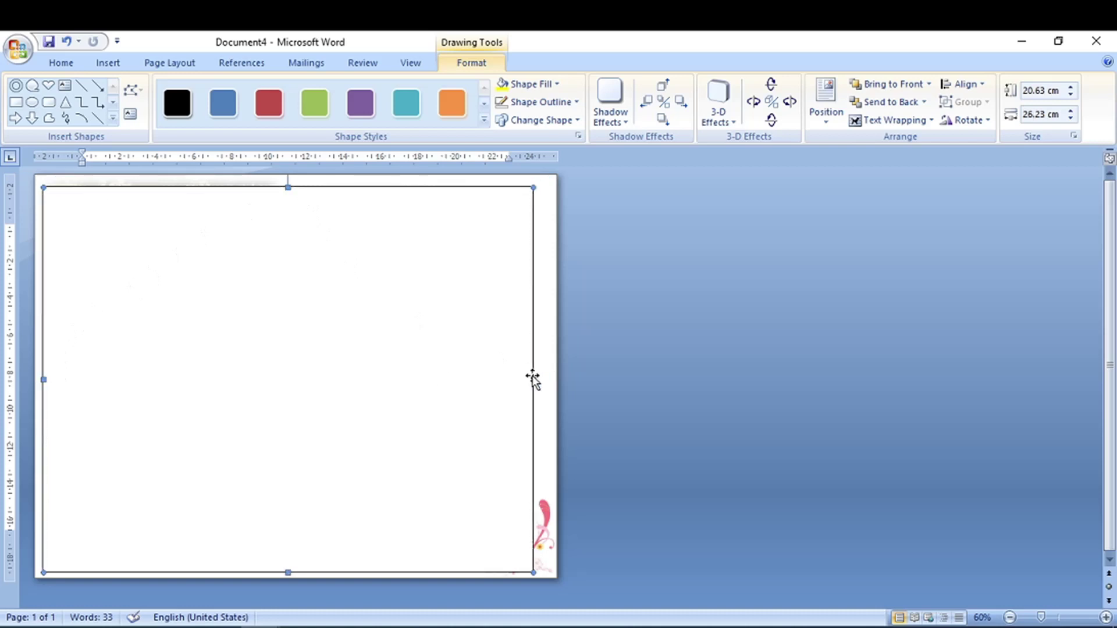
pyautogui.moveTo(532, 378); pyautogui.dragTo(544, 380)
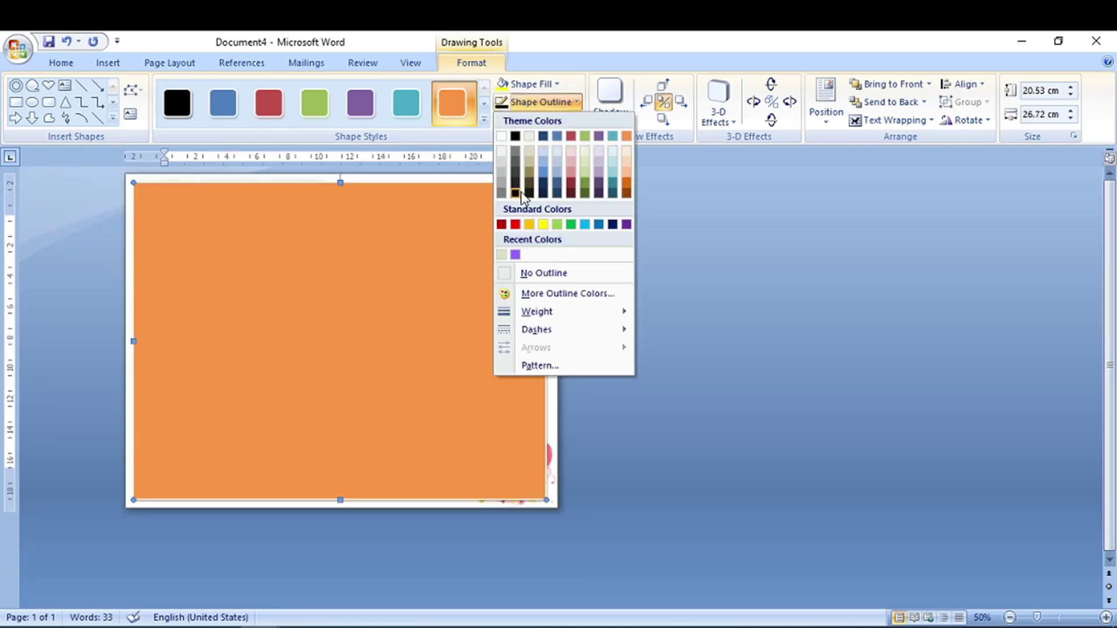
# Give the rectangle a black outline and No Fill so only a dark frame remains.
pyautogui.click(516, 193)
pyautogui.click(526, 84)
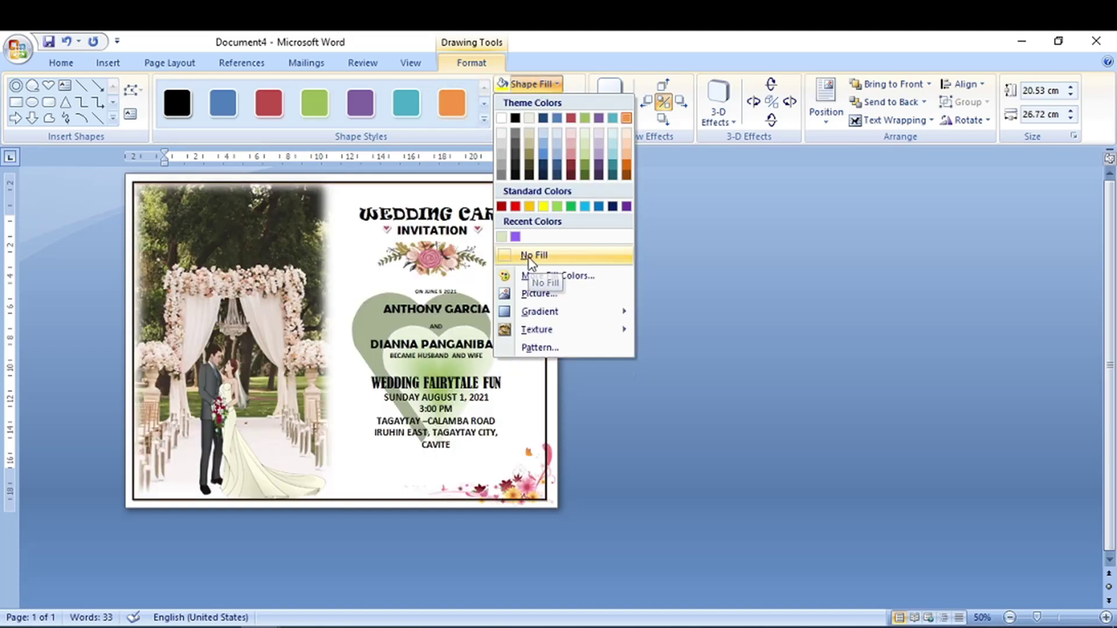
pyautogui.click(532, 256)
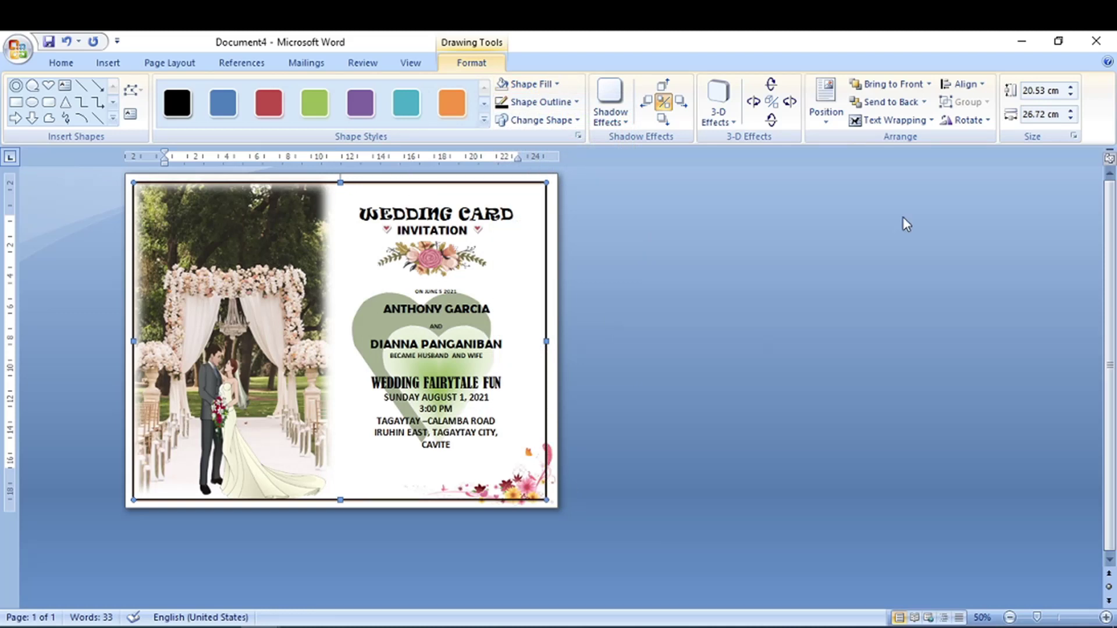
pyautogui.click(957, 121)
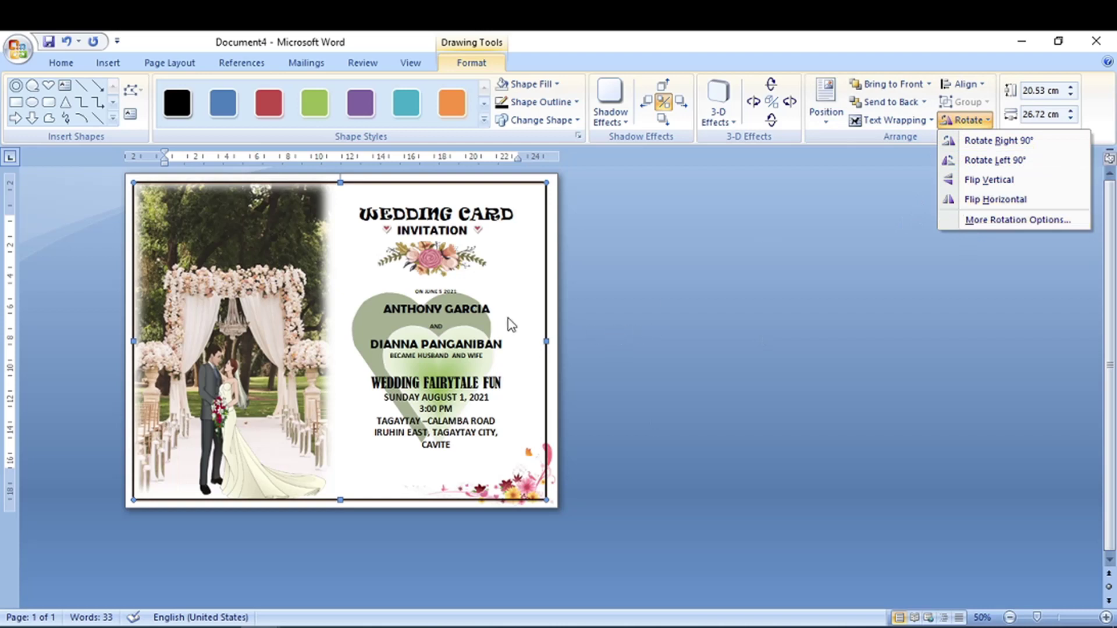
# Tilt the frame slightly clockwise and shrink it to 18.05 × 24.13 cm.
pyautogui.click(549, 180)
pyautogui.moveTo(546, 182); pyautogui.dragTo(517, 203)
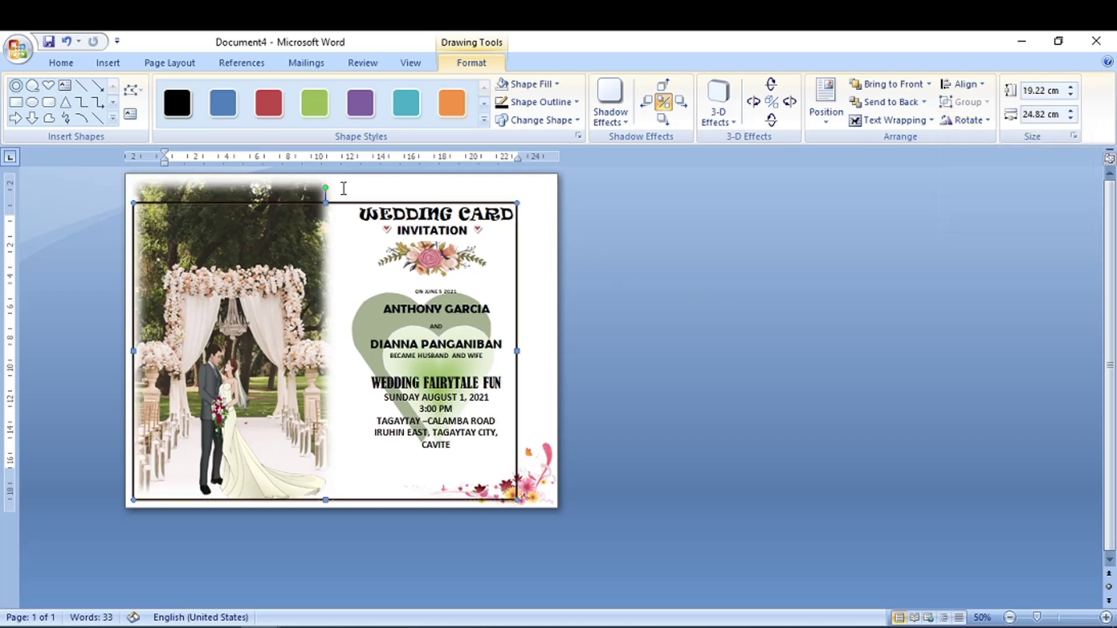
pyautogui.moveTo(324, 186); pyautogui.dragTo(339, 190)
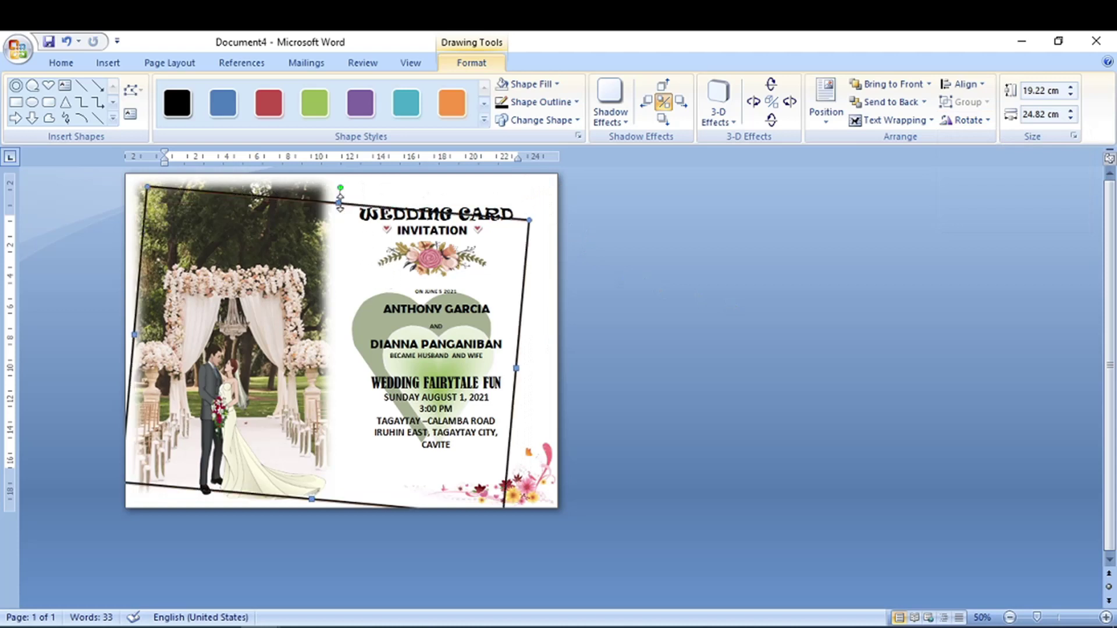
pyautogui.moveTo(359, 202); pyautogui.dragTo(372, 196)
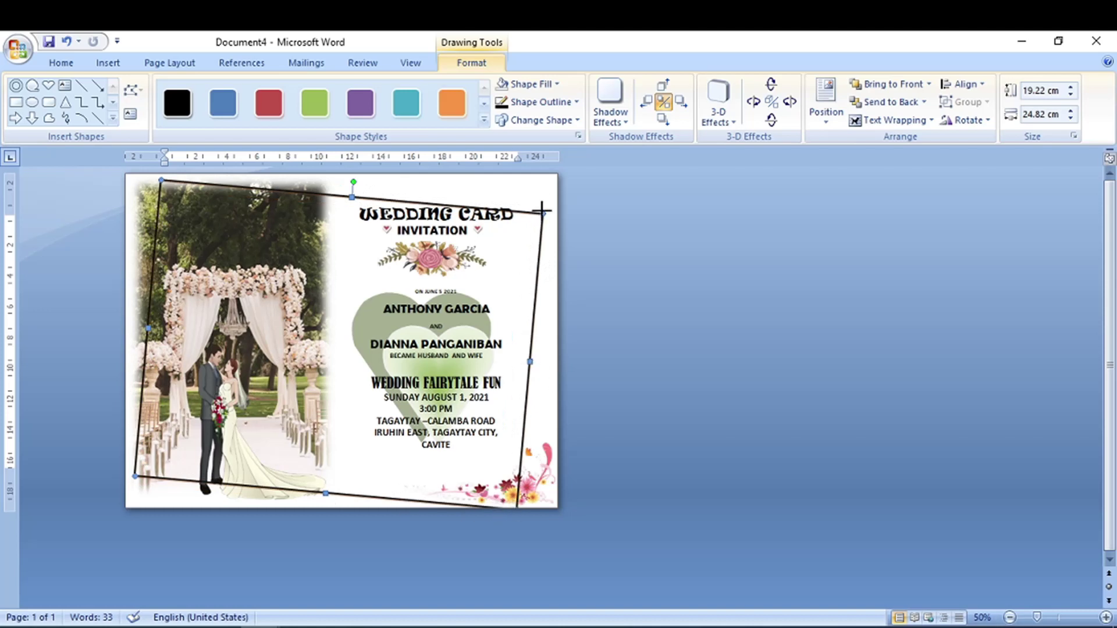
pyautogui.moveTo(541, 211); pyautogui.dragTo(531, 231)
# Move the tilted frame into place over the card and Ctrl-drag a duplicate copy.
pyautogui.click(495, 287)
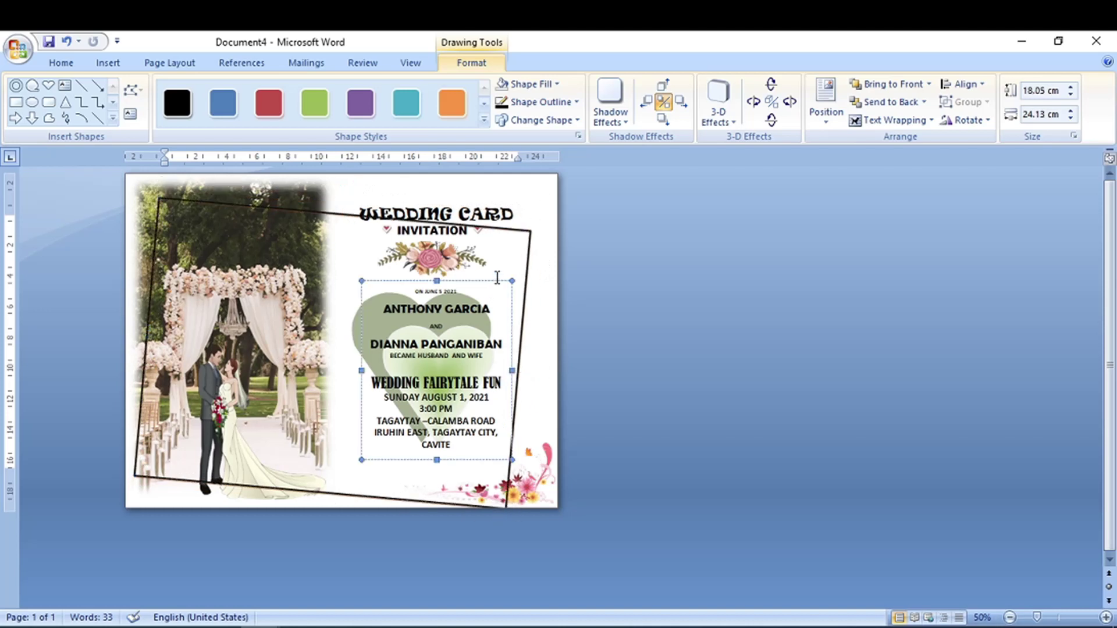
pyautogui.click(497, 277)
pyautogui.click(513, 253)
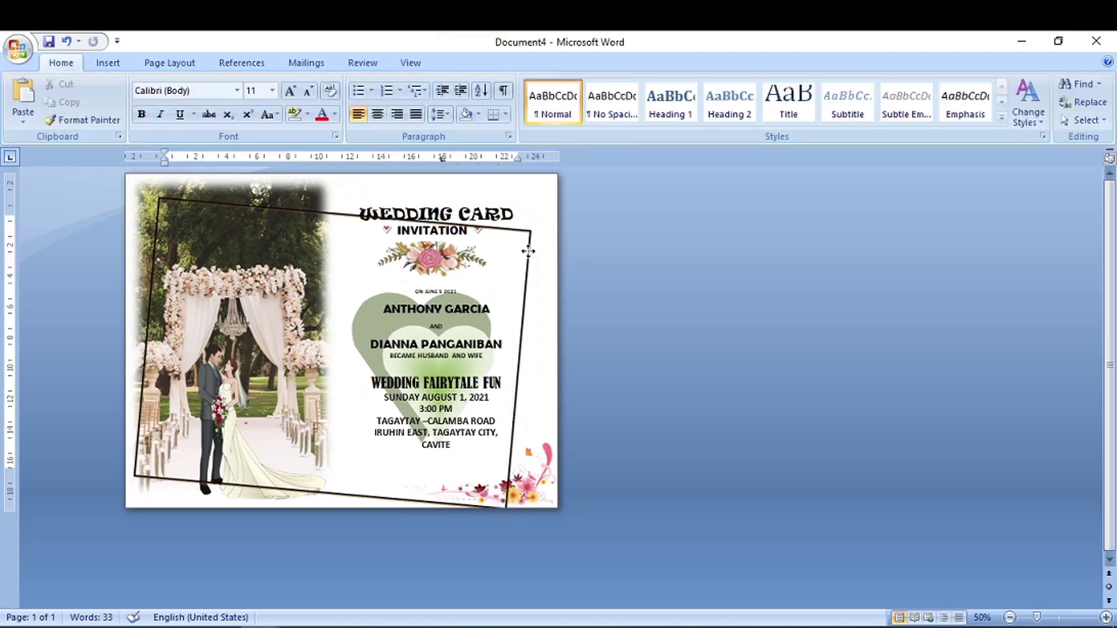
pyautogui.click(527, 251)
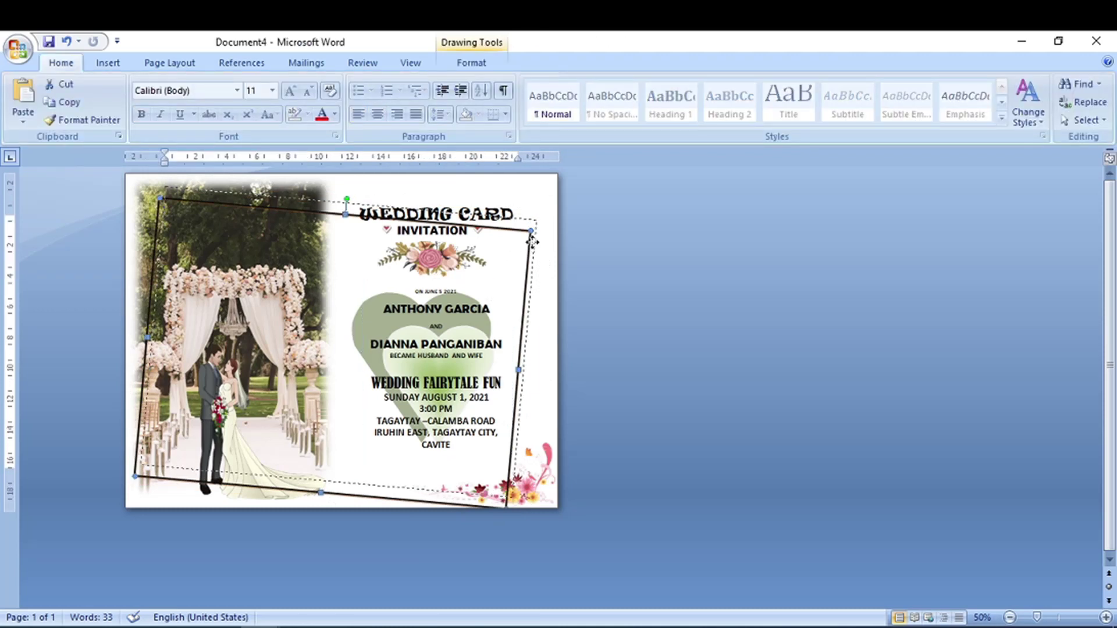
pyautogui.moveTo(531, 239); pyautogui.dragTo(533, 248)
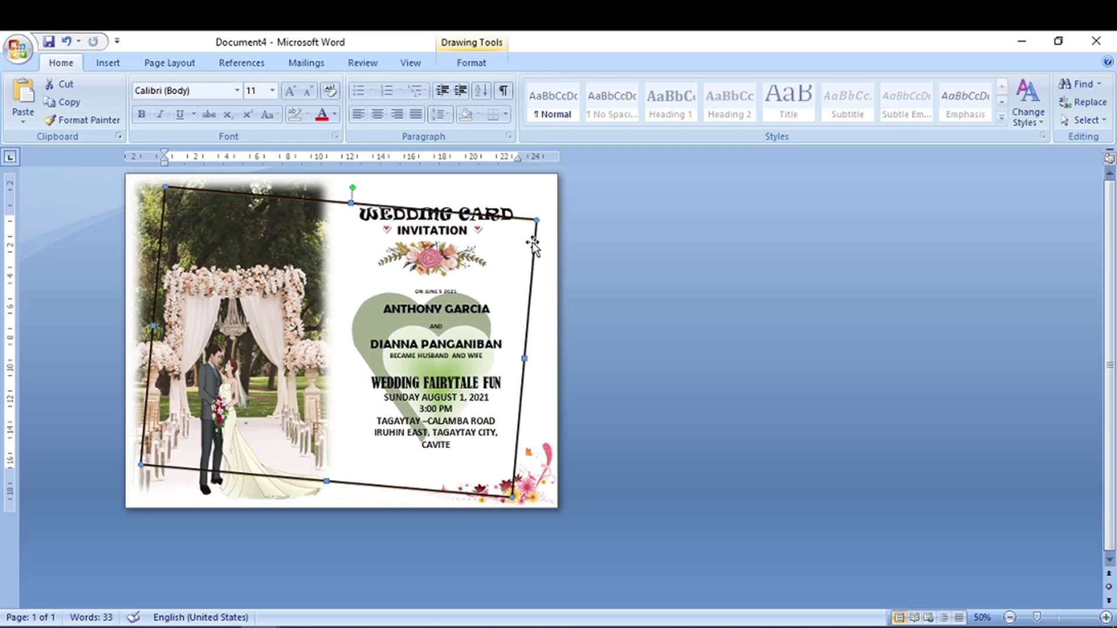
pyautogui.keyDown('ctrl'); pyautogui.moveTo(533, 242); pyautogui.dragTo(544, 248); pyautogui.keyUp('ctrl')
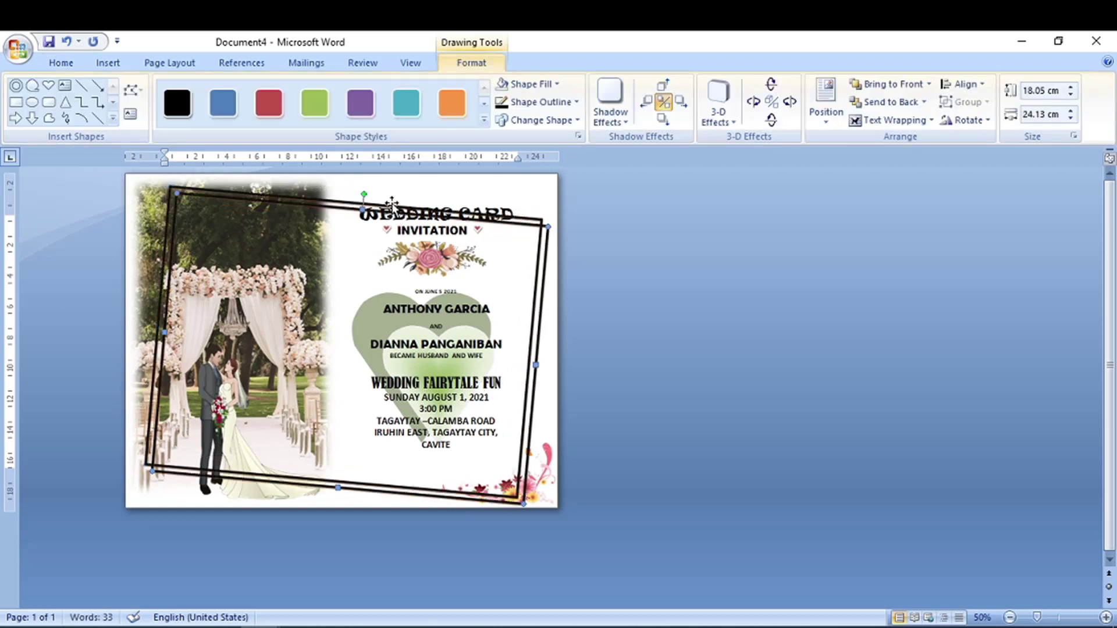
# Rotate the duplicate frame nearly upright and widen its sides to 25.82 cm.
pyautogui.moveTo(363, 194); pyautogui.dragTo(375, 195)
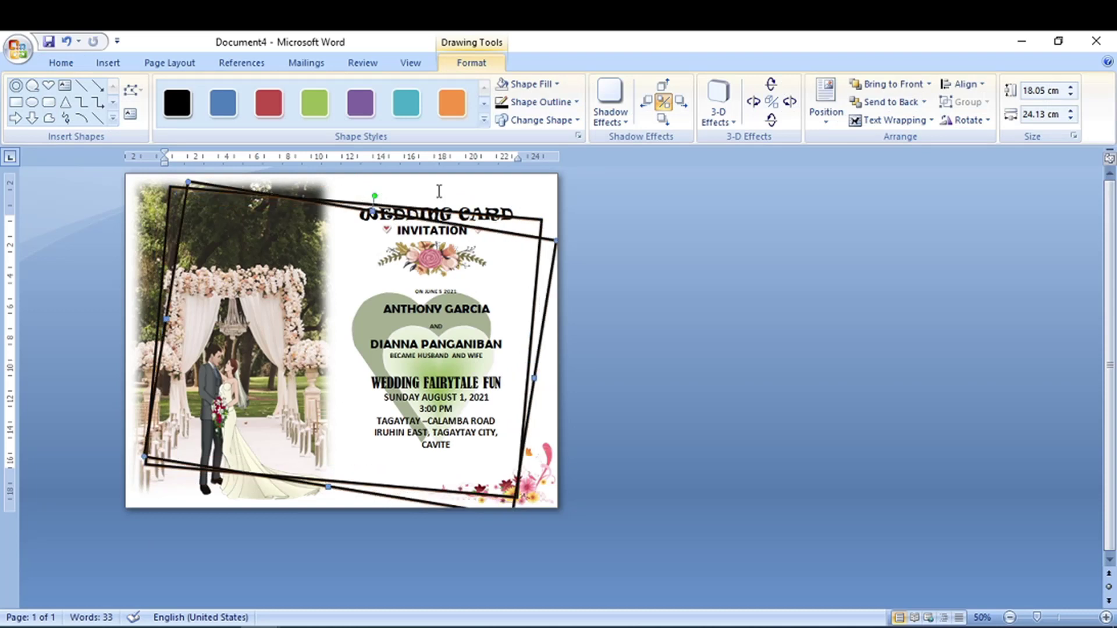
pyautogui.press('Up')
pyautogui.press('Up')
pyautogui.press('Up')
pyautogui.press('Up')
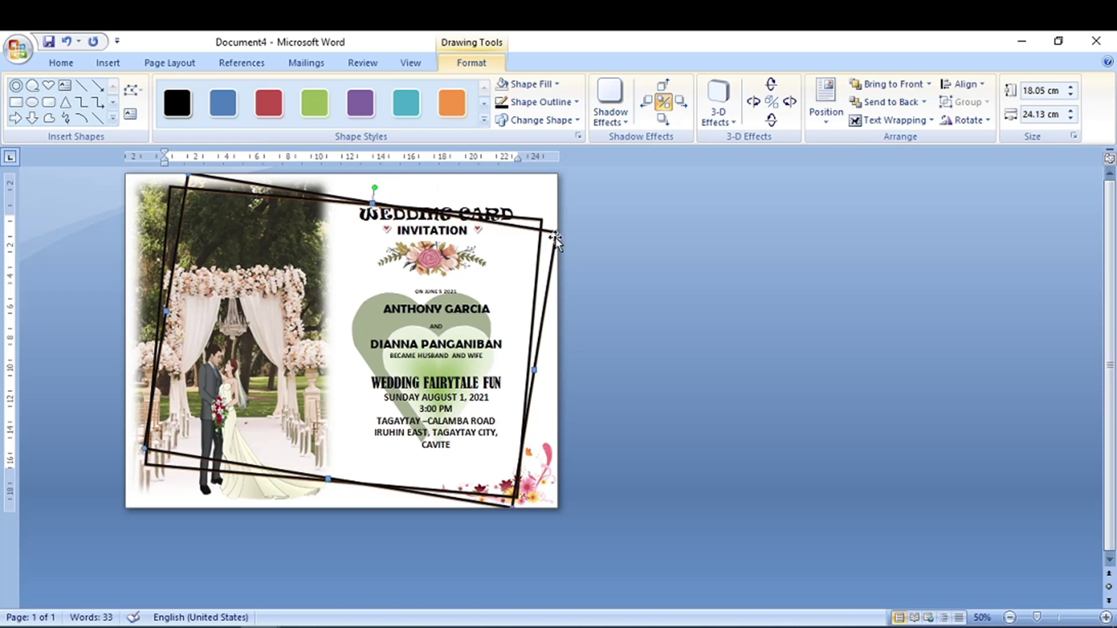
pyautogui.moveTo(545, 235); pyautogui.dragTo(532, 242)
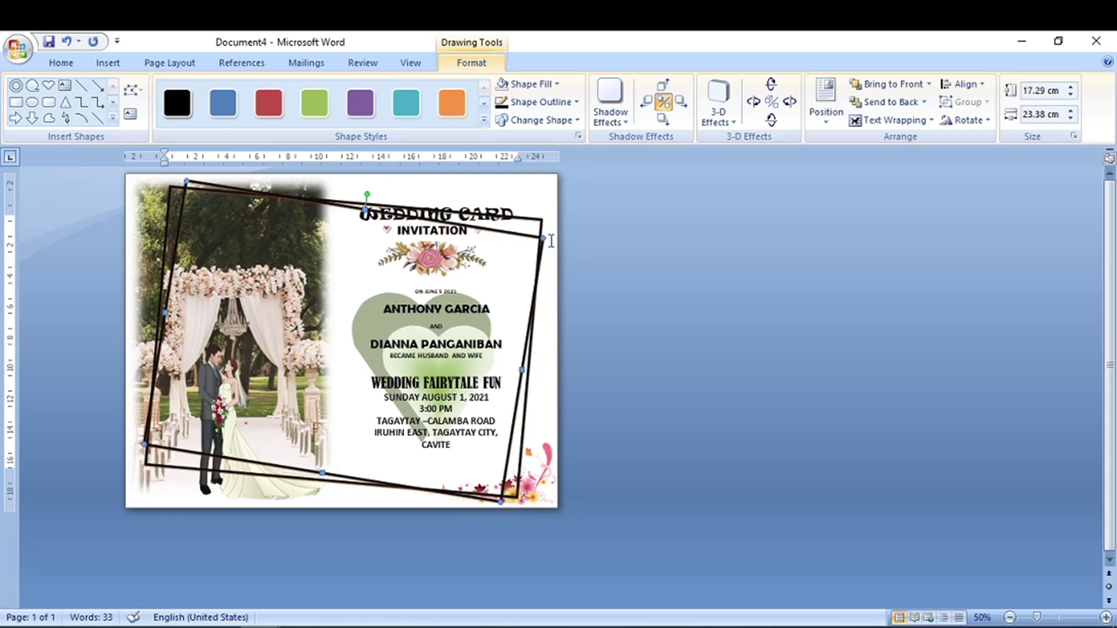
pyautogui.press('Up')
pyautogui.hotkey('ctrl', 'z')
pyautogui.click(538, 220)
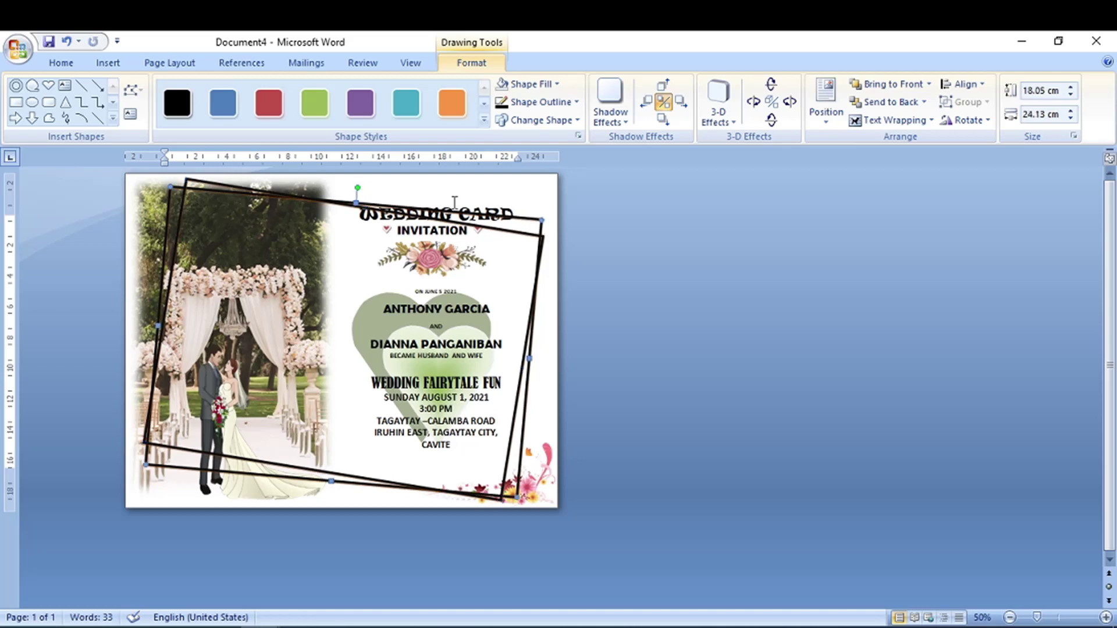
pyautogui.moveTo(356, 188); pyautogui.dragTo(341, 188)
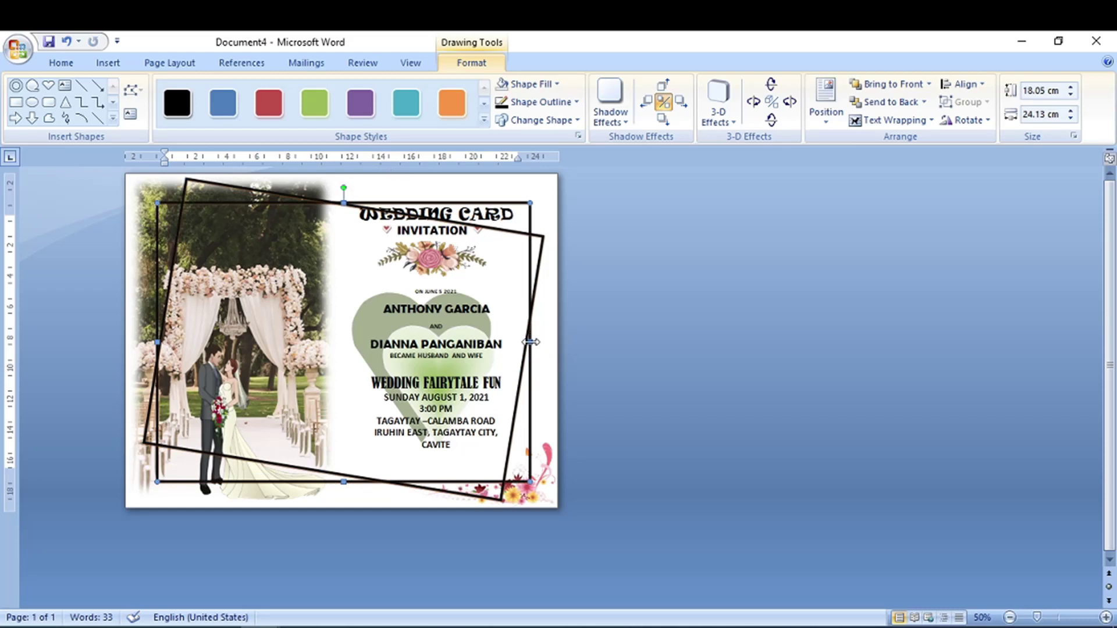
pyautogui.moveTo(530, 341); pyautogui.dragTo(541, 341)
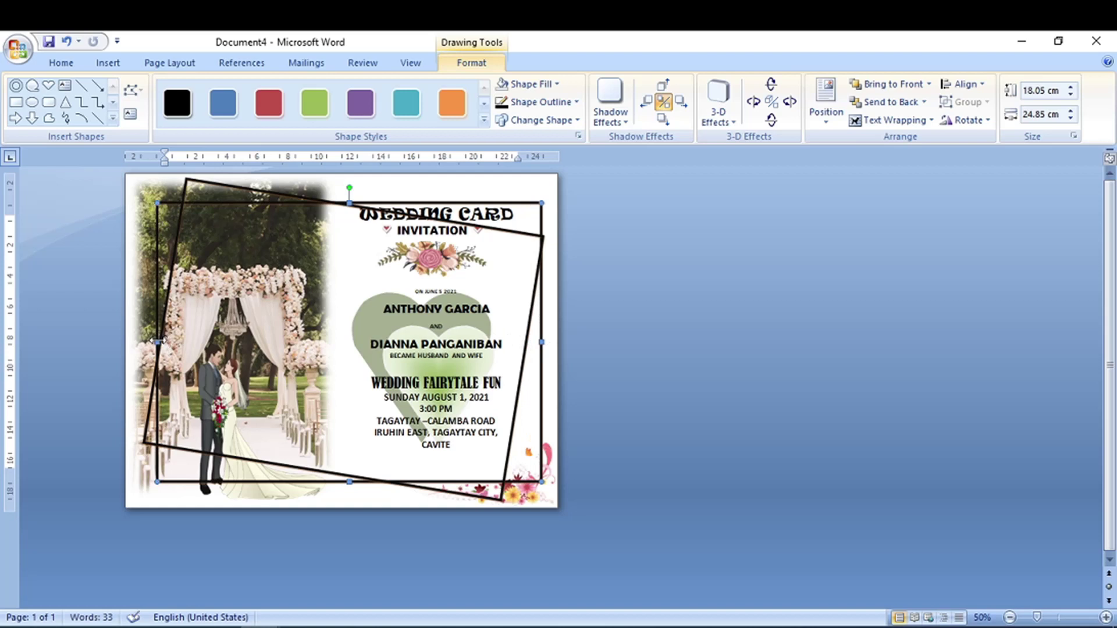
pyautogui.moveTo(145, 343); pyautogui.dragTo(141, 343)
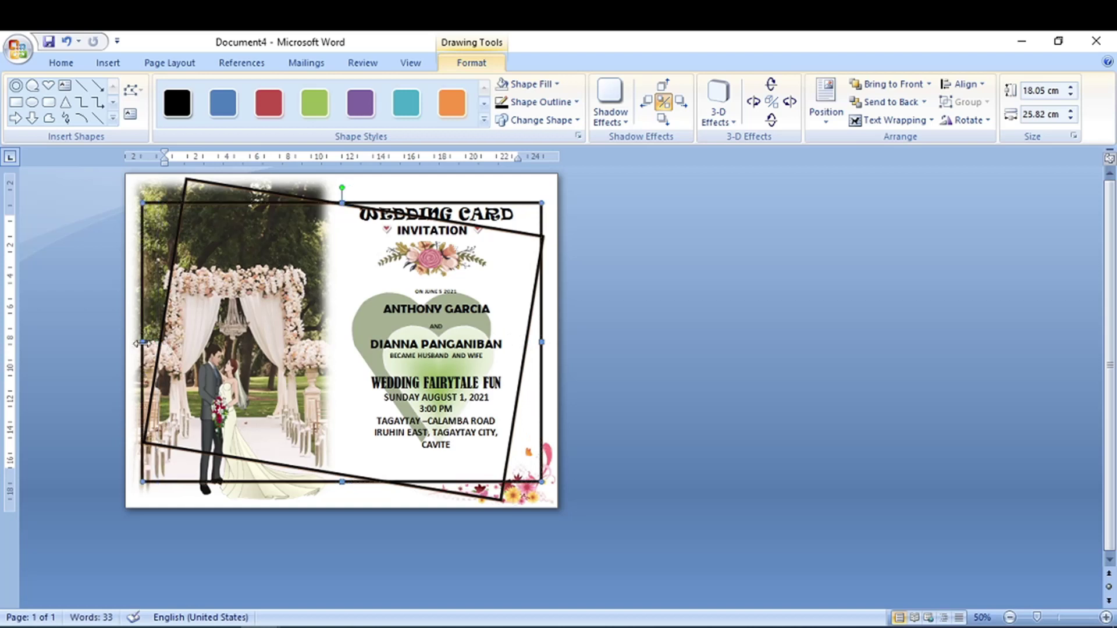
pyautogui.moveTo(342, 187); pyautogui.dragTo(335, 185)
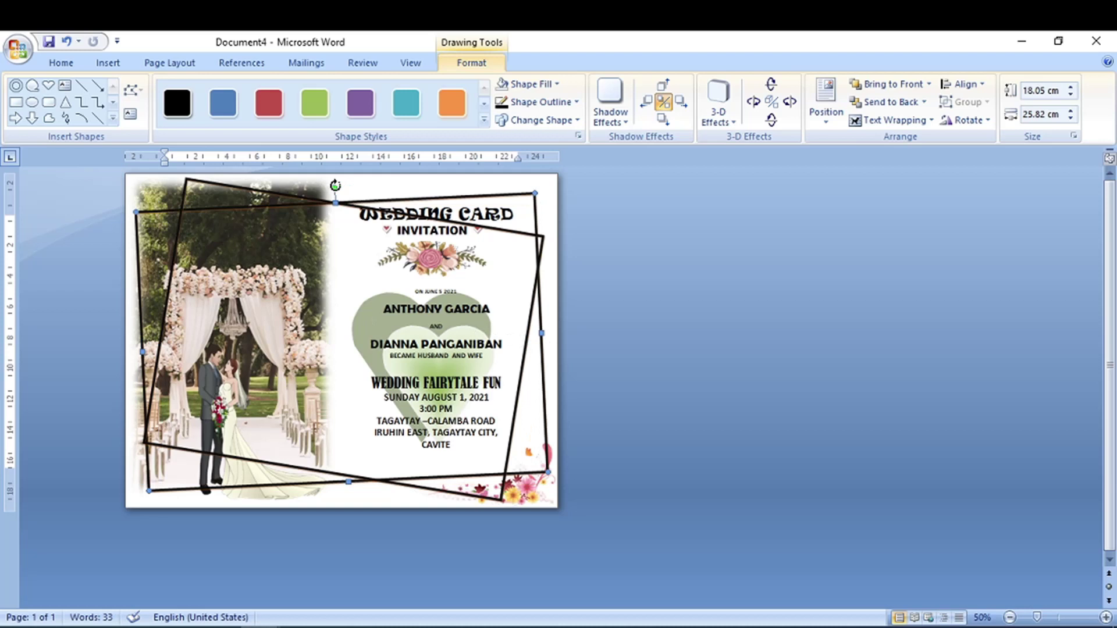
# Undo the extra tilt, then reduce the other frame's angle and stretch its top and bottom edges.
pyautogui.hotkey('ctrl', 'z')
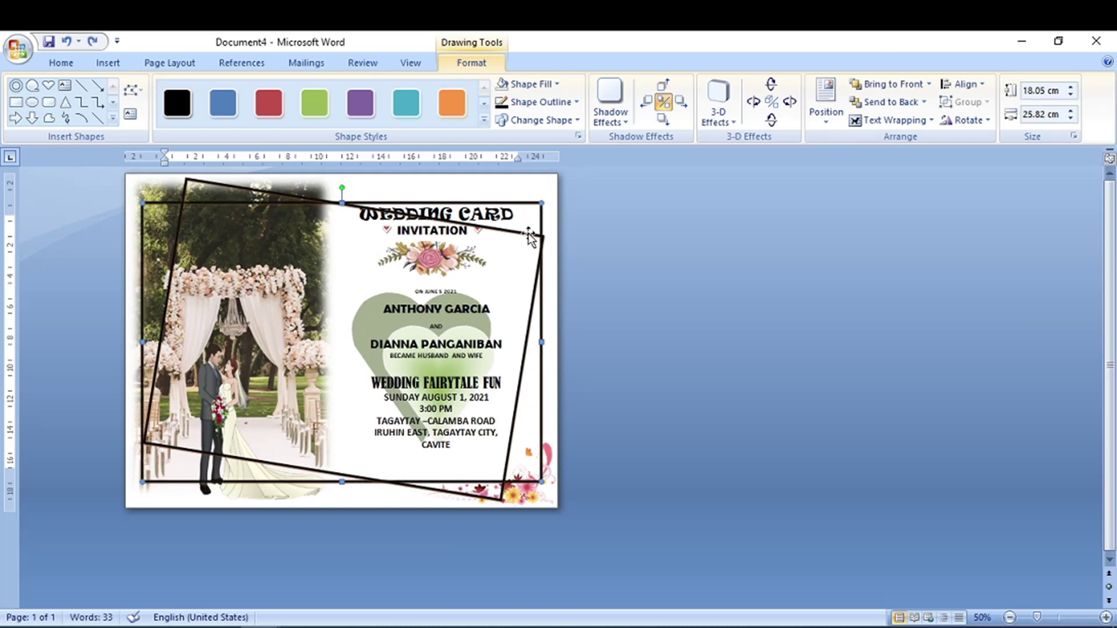
pyautogui.click(313, 194)
pyautogui.moveTo(367, 194); pyautogui.dragTo(364, 195)
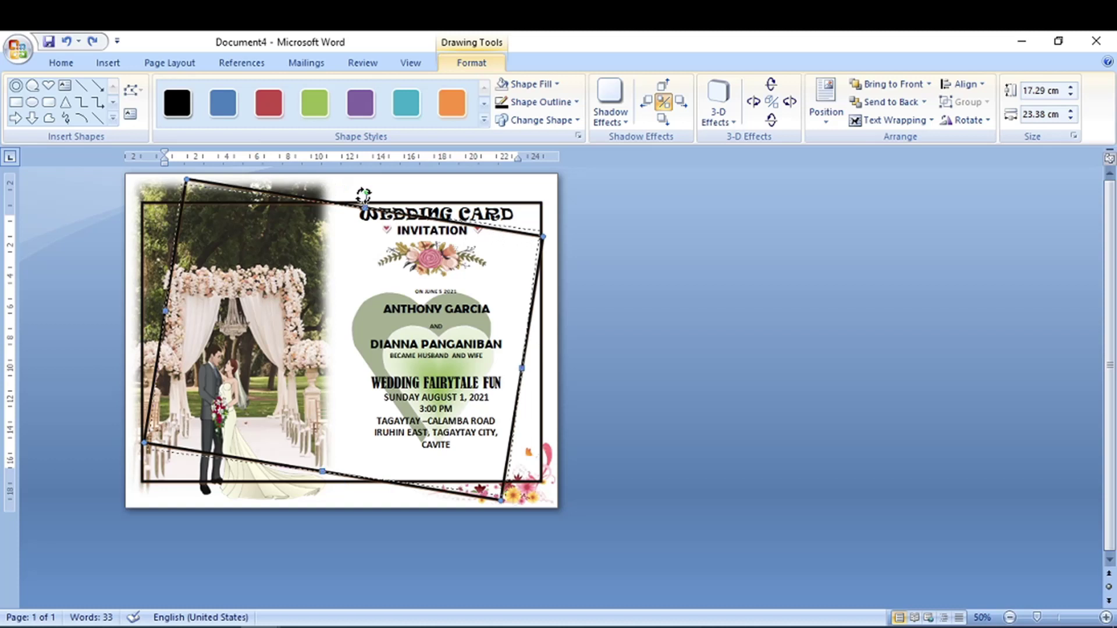
pyautogui.moveTo(364, 195); pyautogui.dragTo(357, 193)
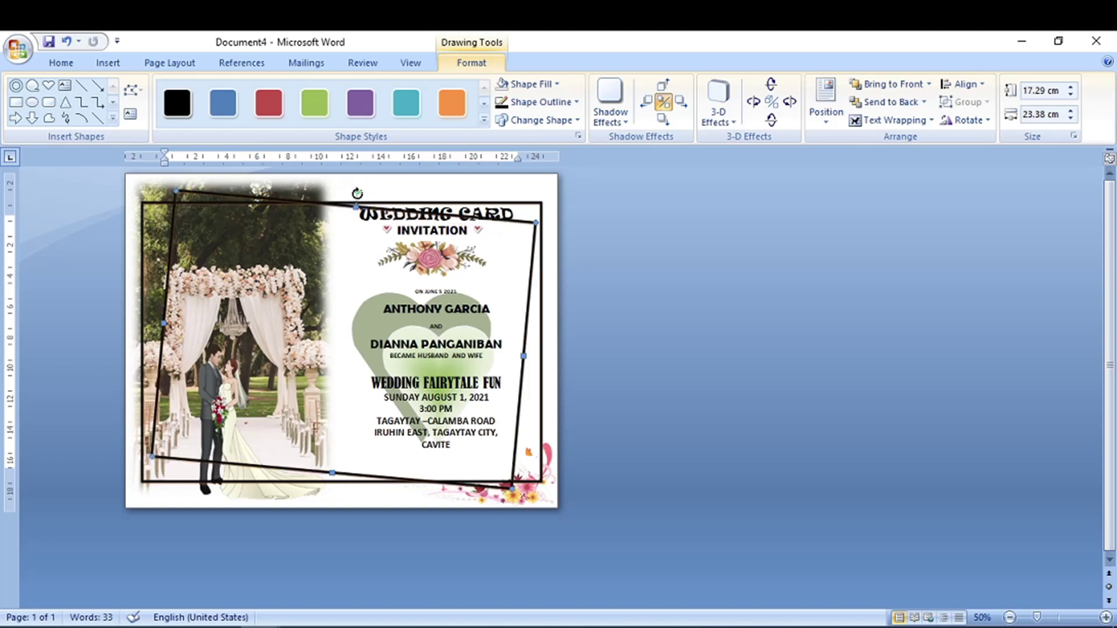
pyautogui.moveTo(535, 222); pyautogui.dragTo(547, 216)
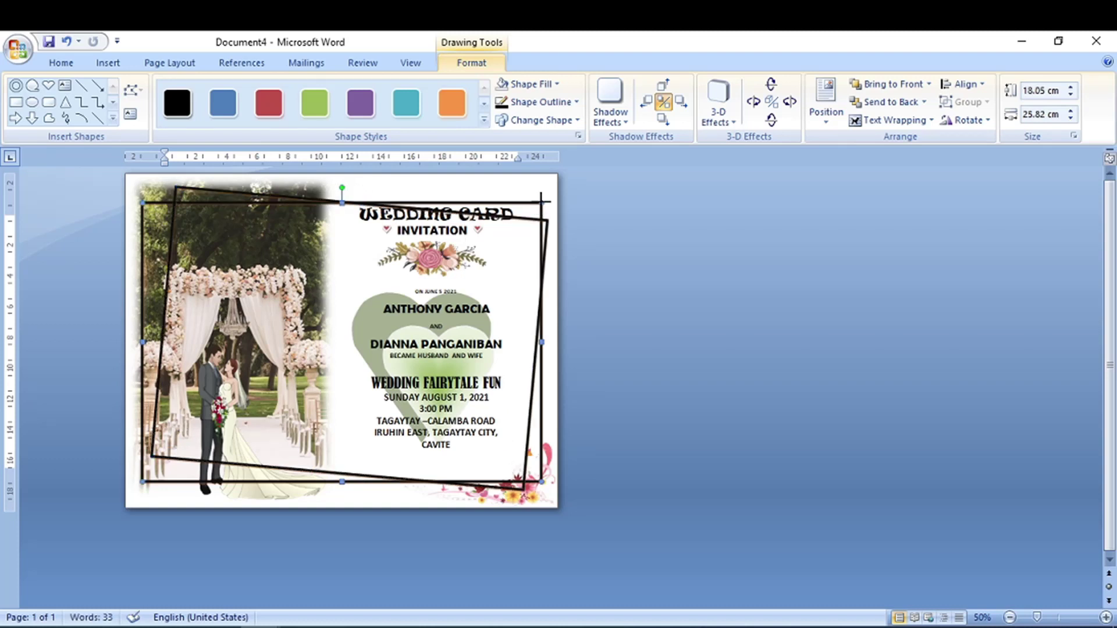
pyautogui.moveTo(342, 202); pyautogui.dragTo(347, 189)
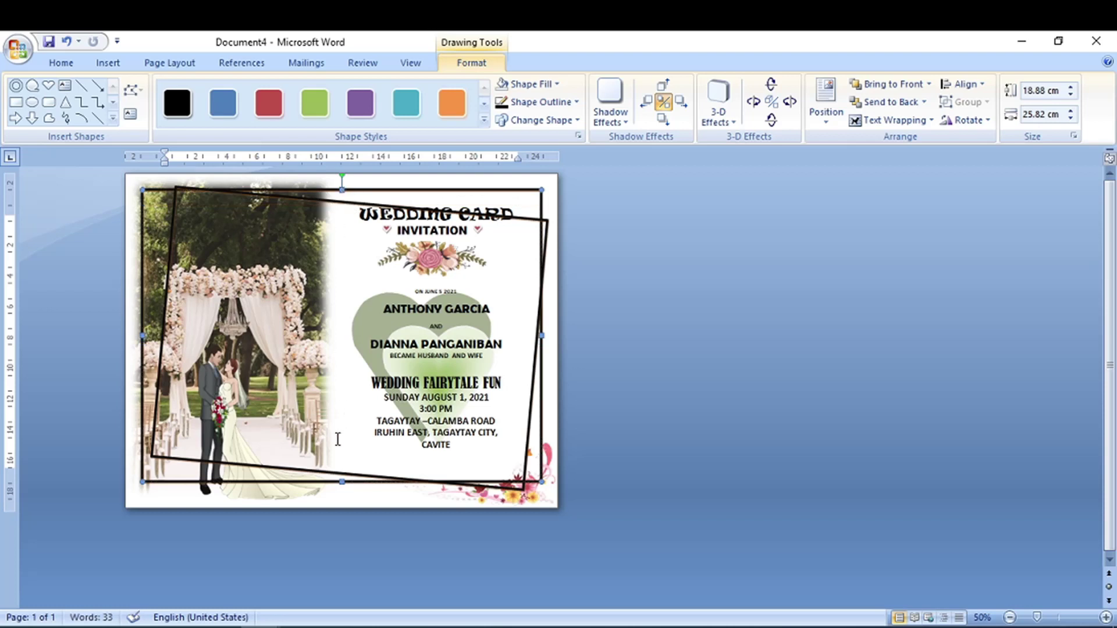
pyautogui.moveTo(342, 482); pyautogui.dragTo(338, 493)
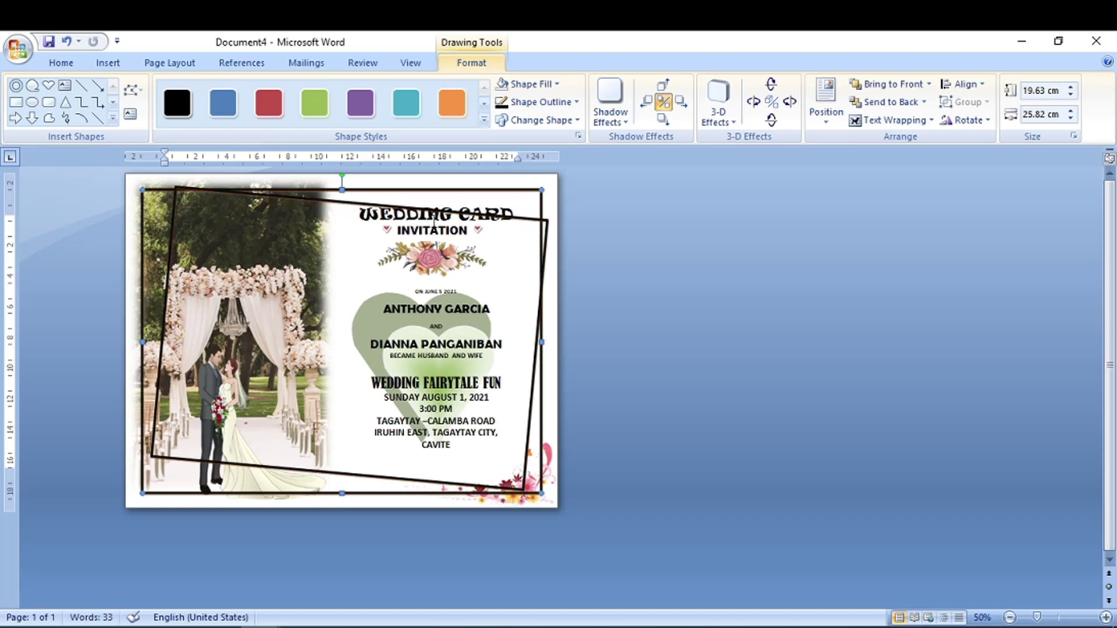
# Rotate that frame to a shallower angle and enlarge it to 19.67 × 25.86 cm.
pyautogui.click(521, 218)
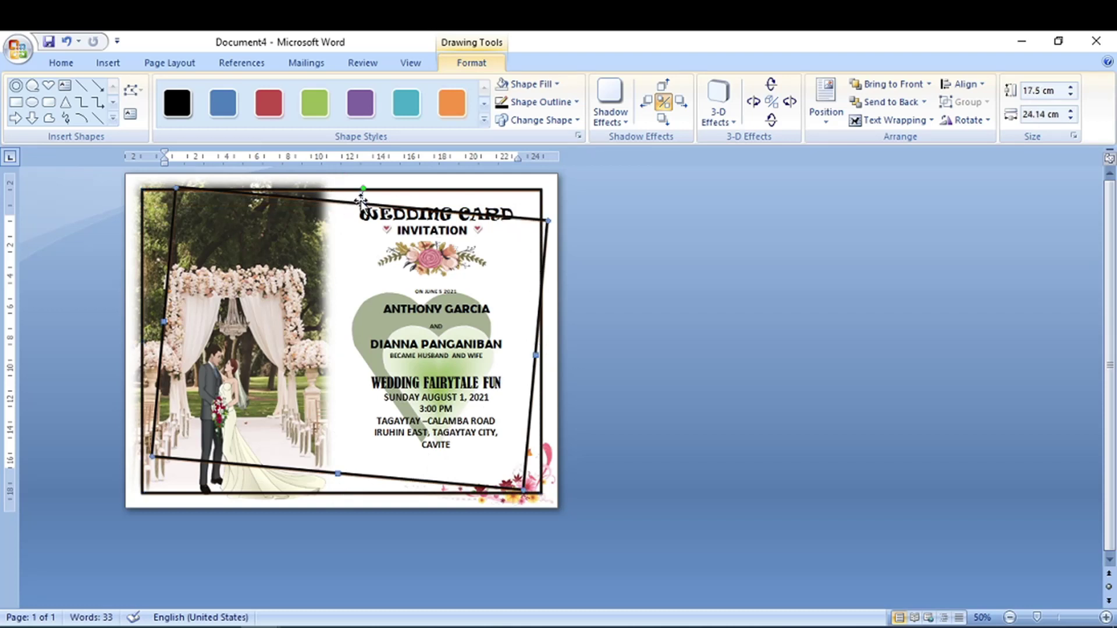
pyautogui.moveTo(363, 188); pyautogui.dragTo(373, 194)
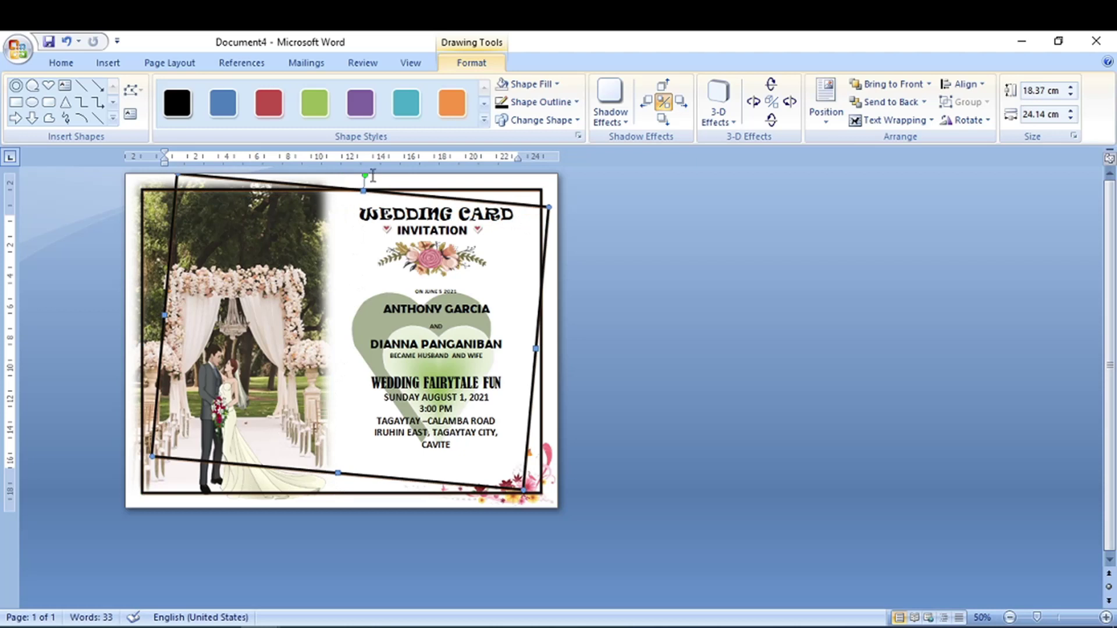
pyautogui.moveTo(364, 175); pyautogui.dragTo(359, 174)
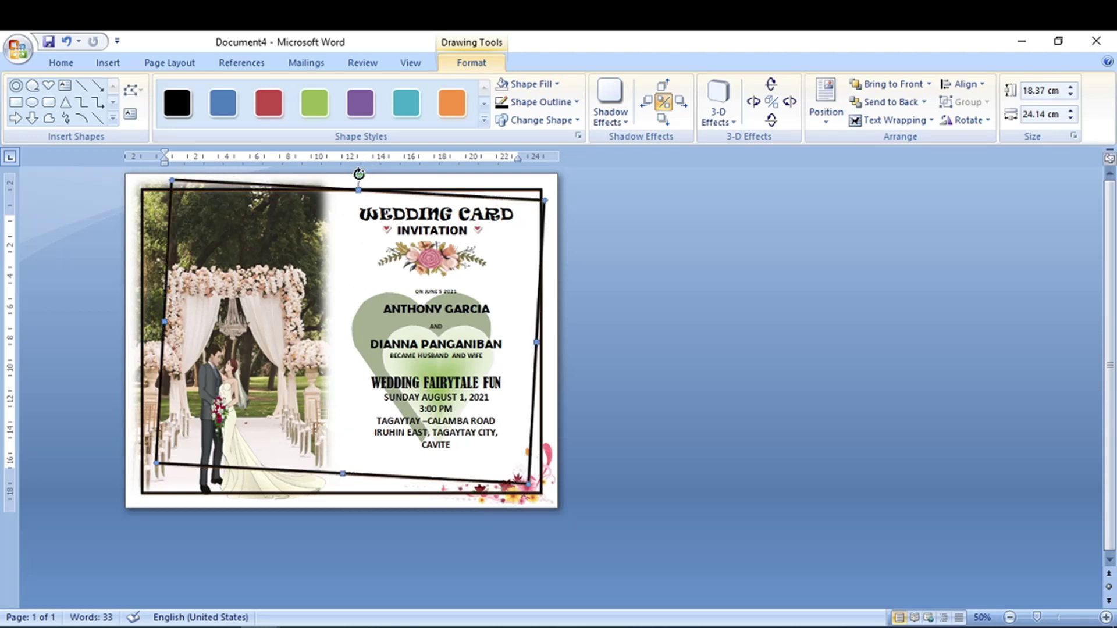
pyautogui.moveTo(537, 342); pyautogui.dragTo(541, 342)
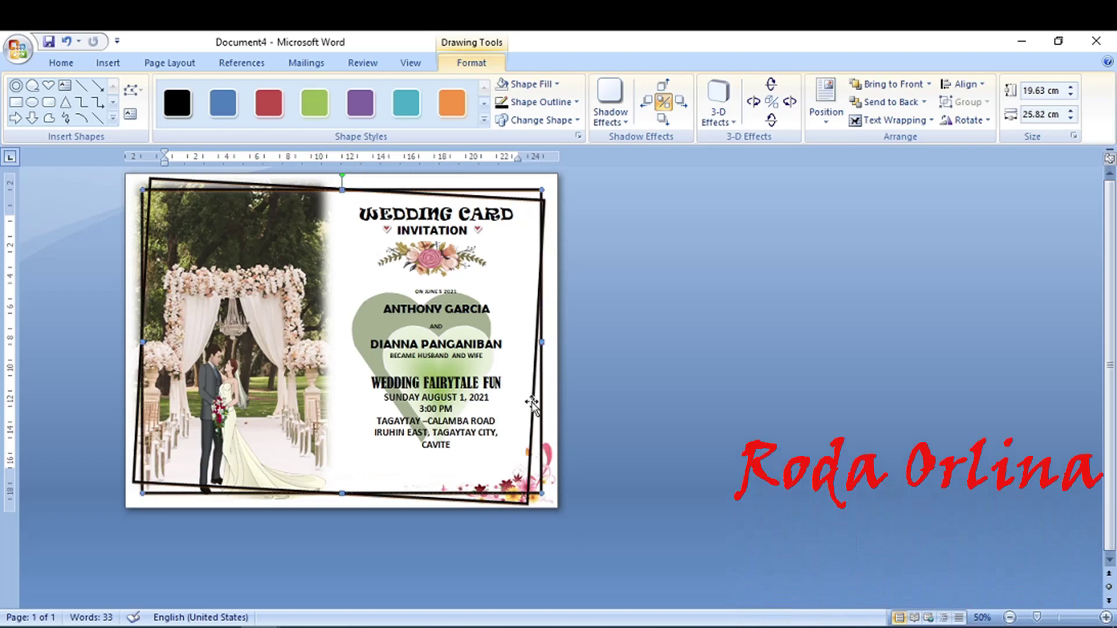
pyautogui.click(534, 351)
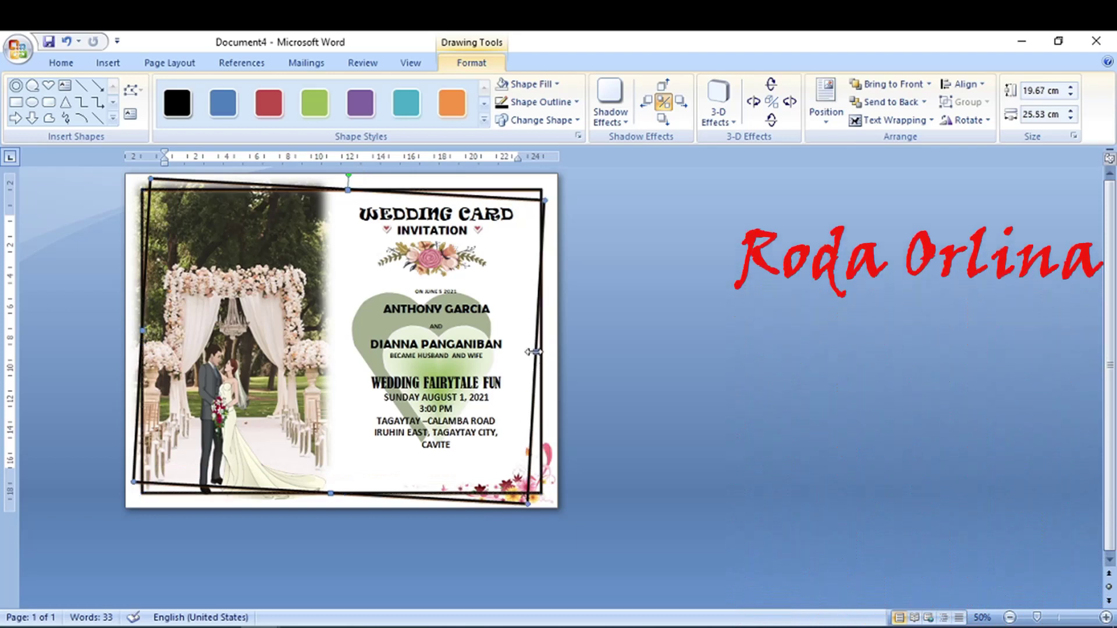
pyautogui.moveTo(534, 352); pyautogui.dragTo(540, 353)
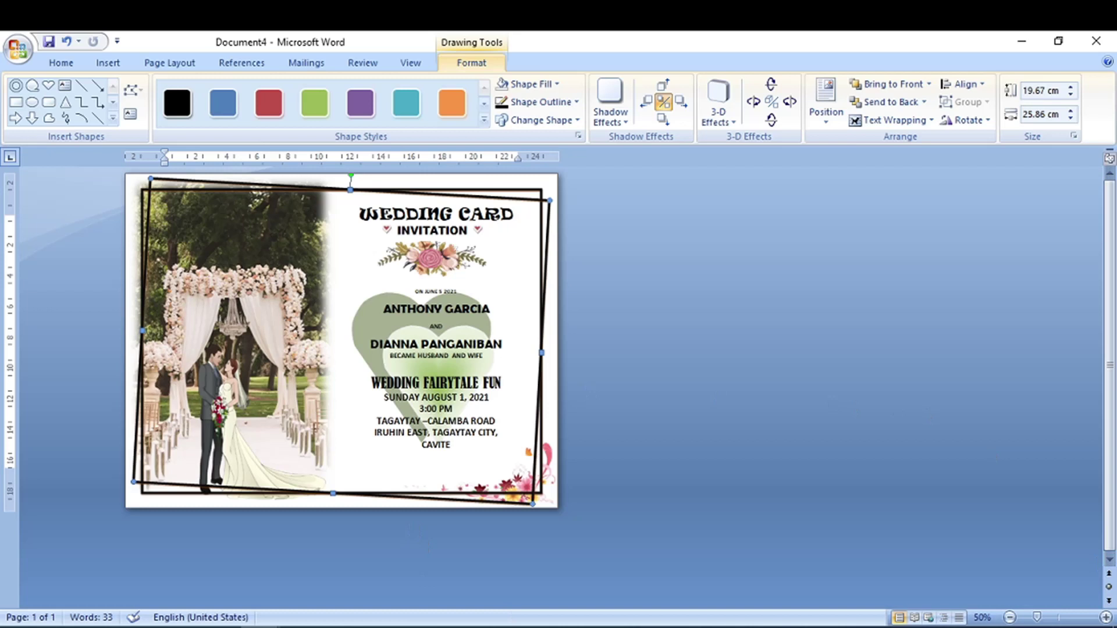
# Widen the garden photo on the left slightly to the right.
pyautogui.click(306, 239)
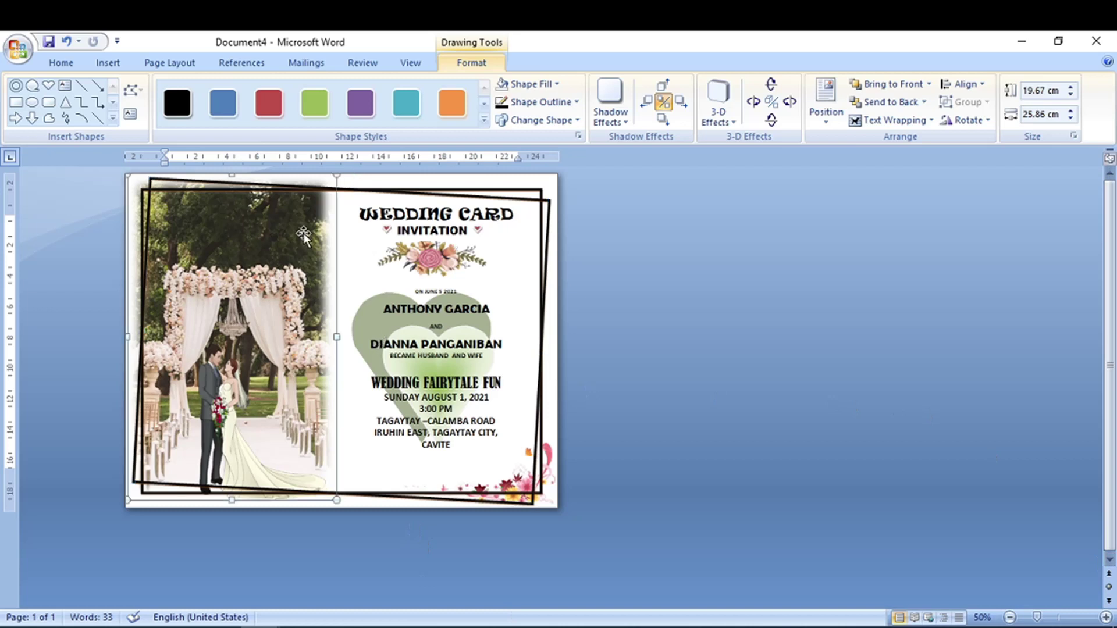
pyautogui.moveTo(338, 335); pyautogui.dragTo(342, 337)
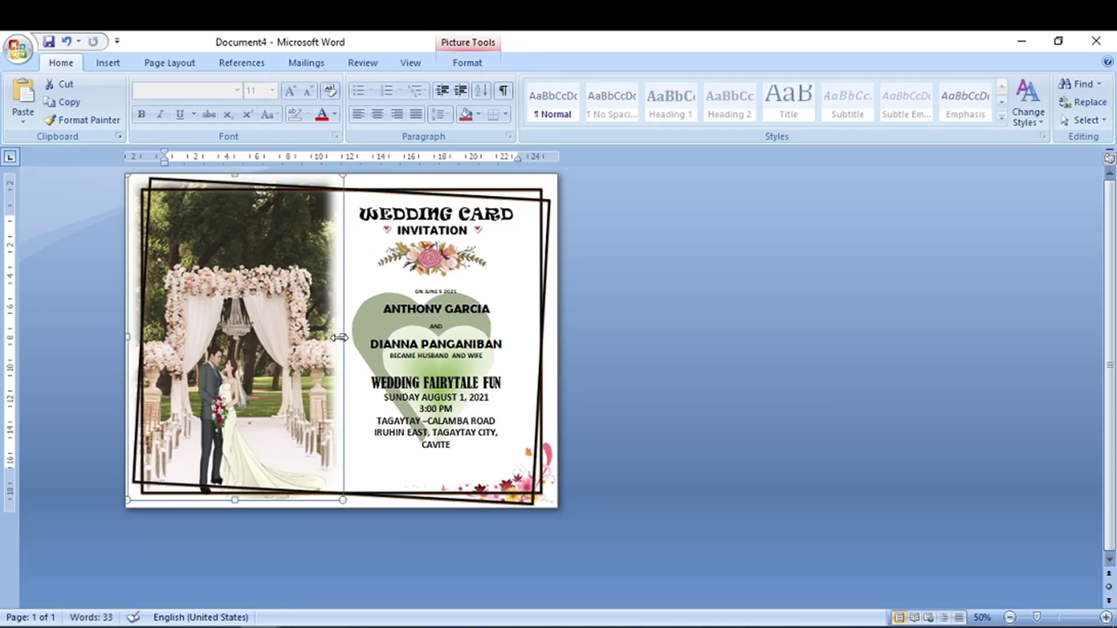
pyautogui.click(378, 576)
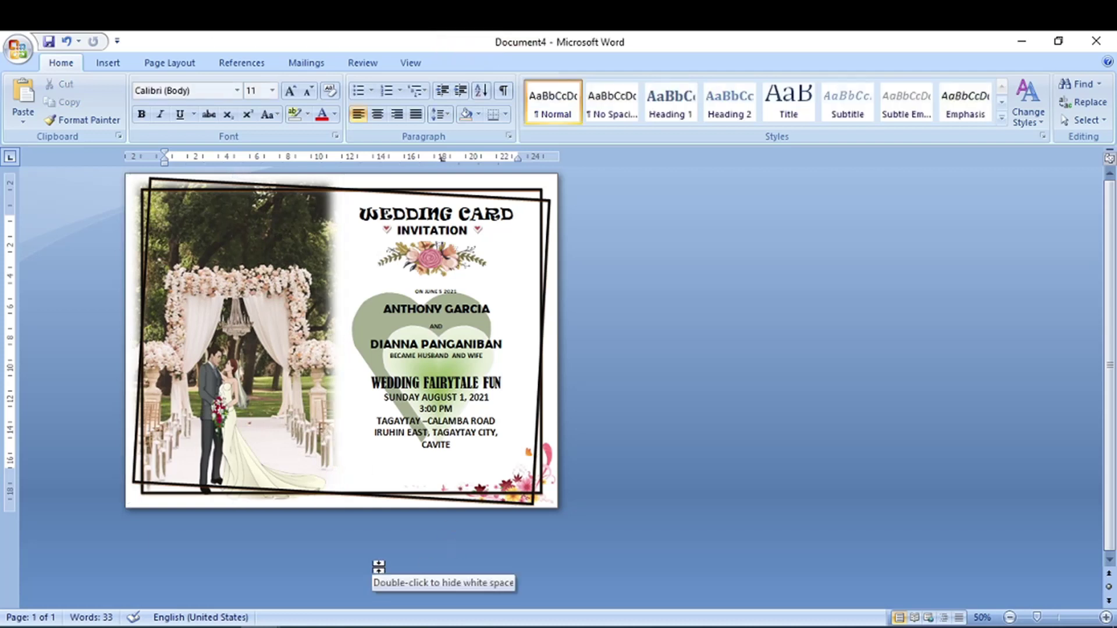
# Undo the last change to the couple illustration so it settles back beneath the arch.
pyautogui.click(264, 361)
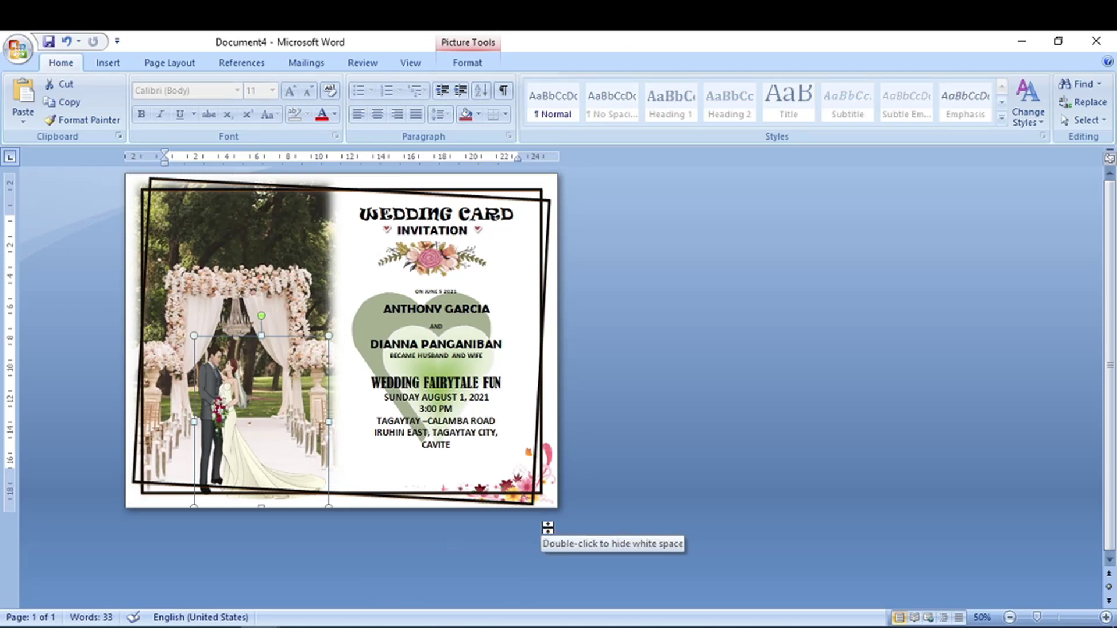
pyautogui.hotkey('ctrl', 'z')
pyautogui.hotkey('ctrl', 'z')
pyautogui.hotkey('ctrl', 'z')
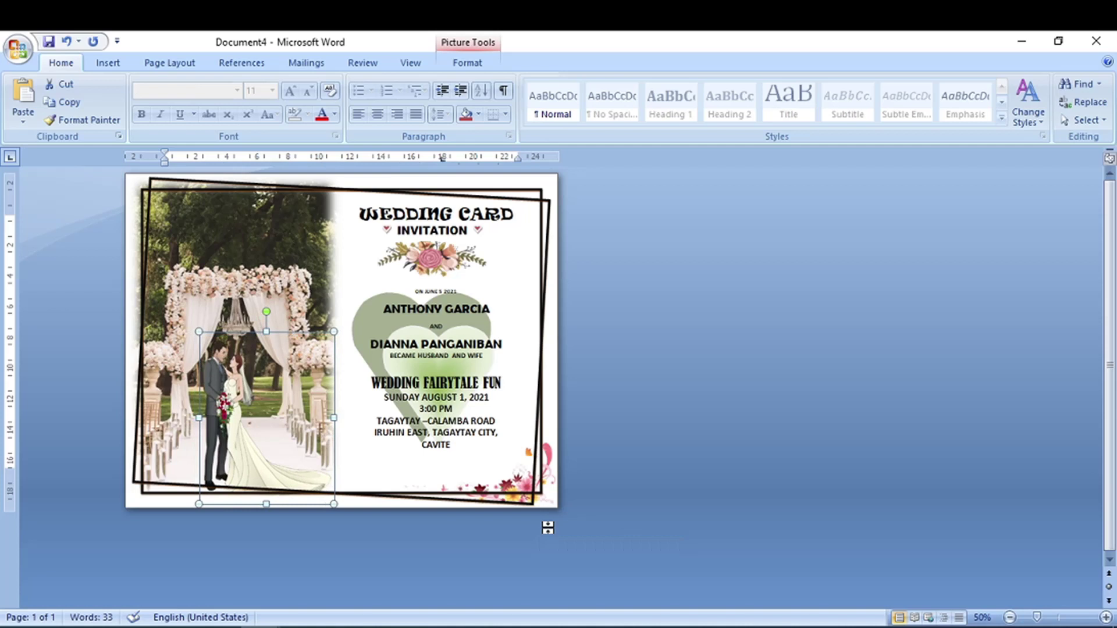
pyautogui.click(687, 407)
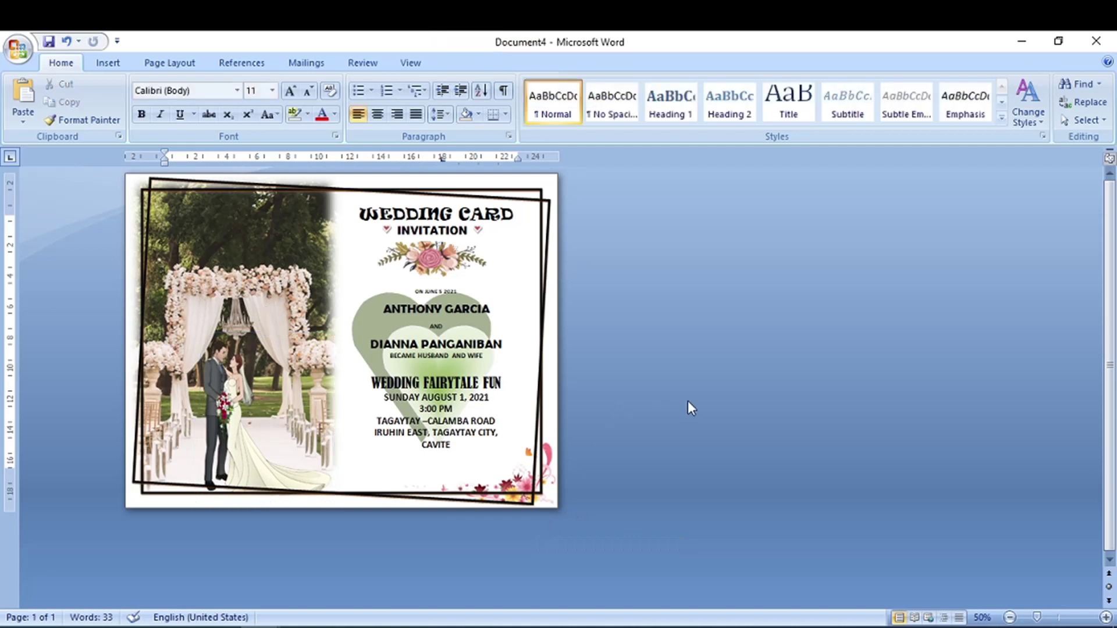
pyautogui.scroll(4, 707, 420)
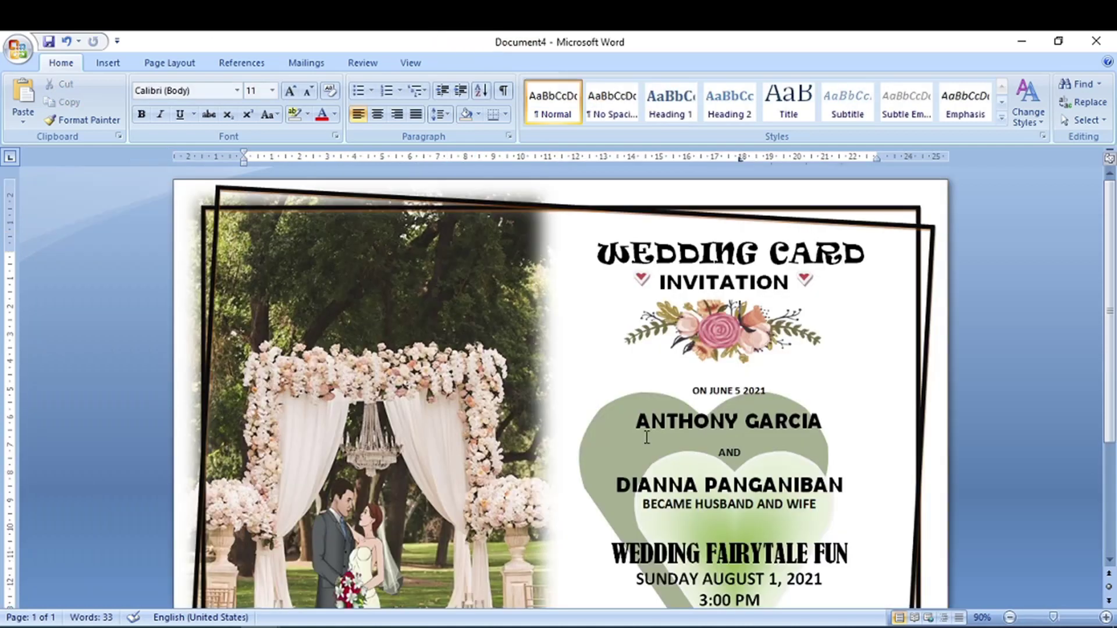
pyautogui.scroll(-5, 646, 437)
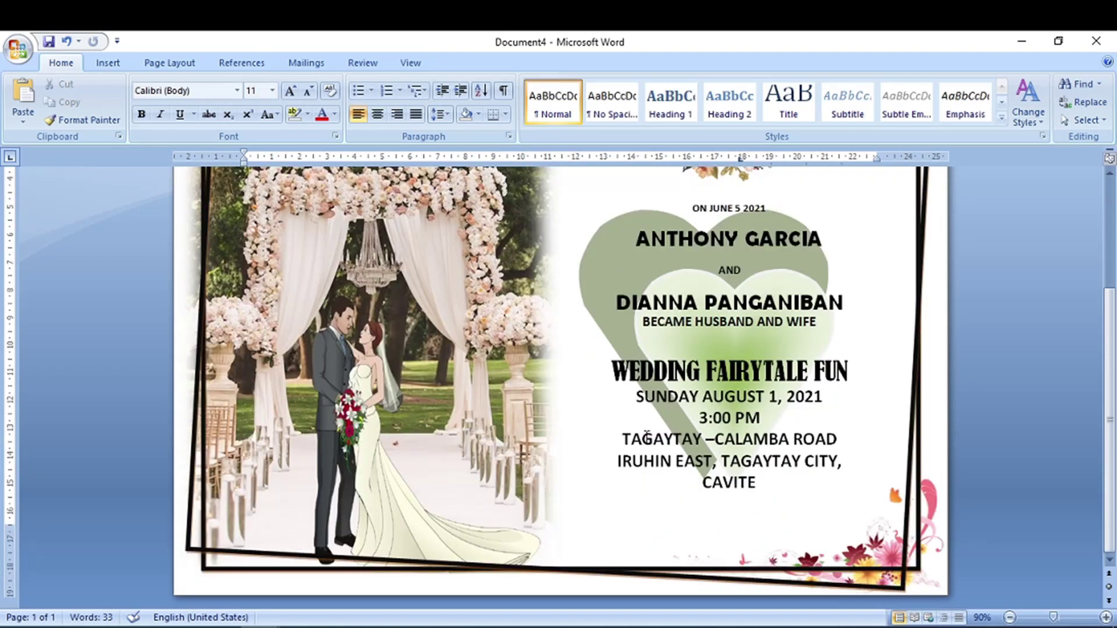
pyautogui.scroll(3, 646, 437)
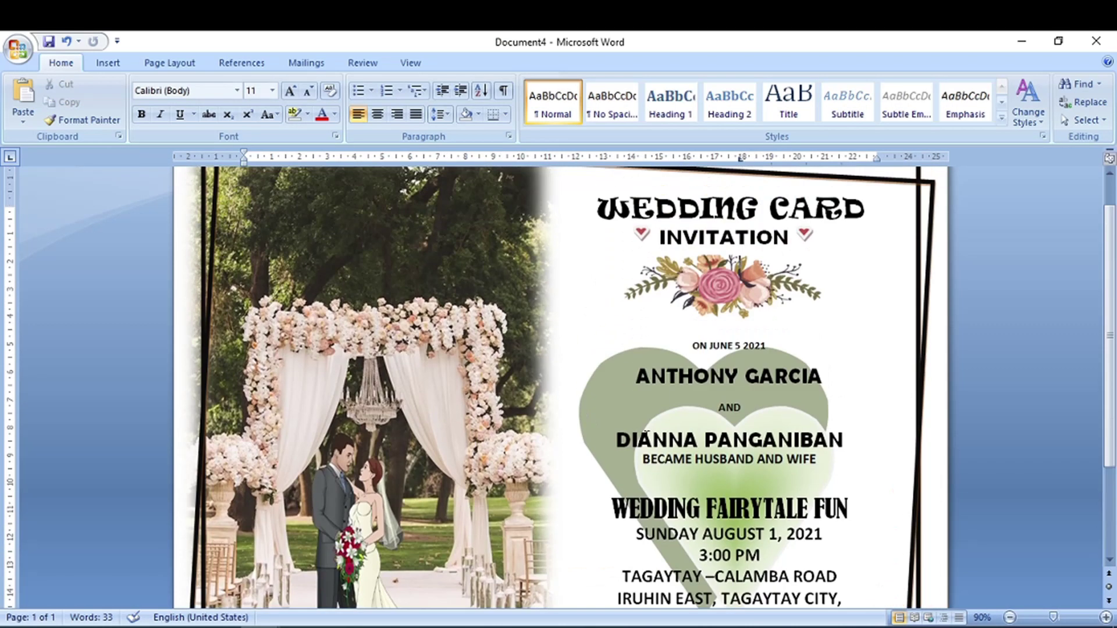
pyautogui.scroll(2, 646, 437)
pyautogui.scroll(3, 647, 436)
pyautogui.scroll(3, 646, 436)
pyautogui.scroll(2, 646, 437)
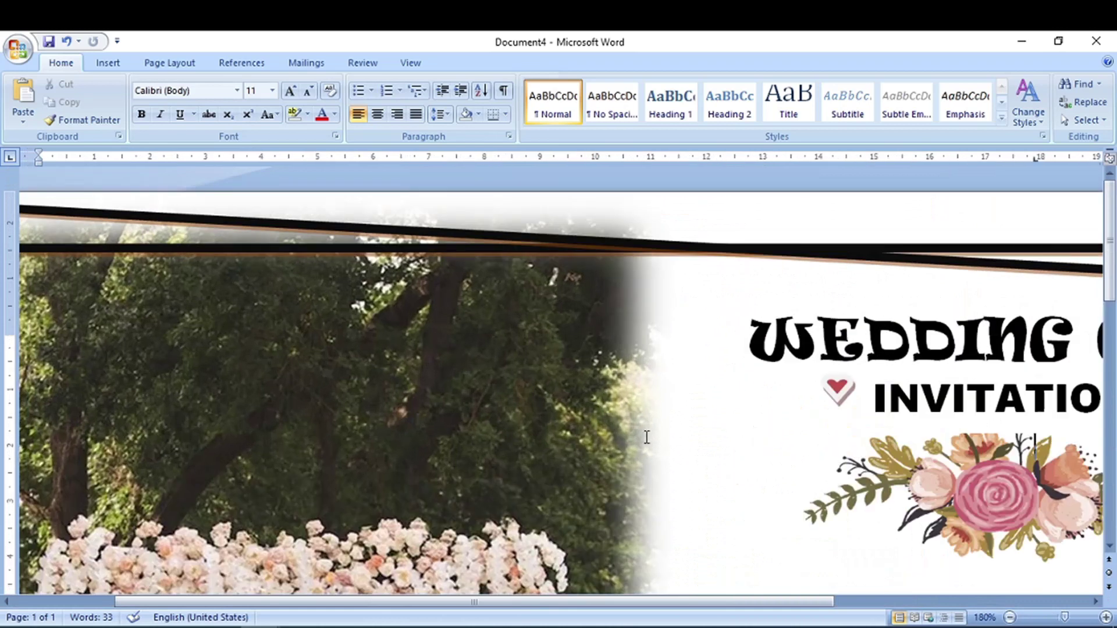
pyautogui.scroll(-2, 646, 436)
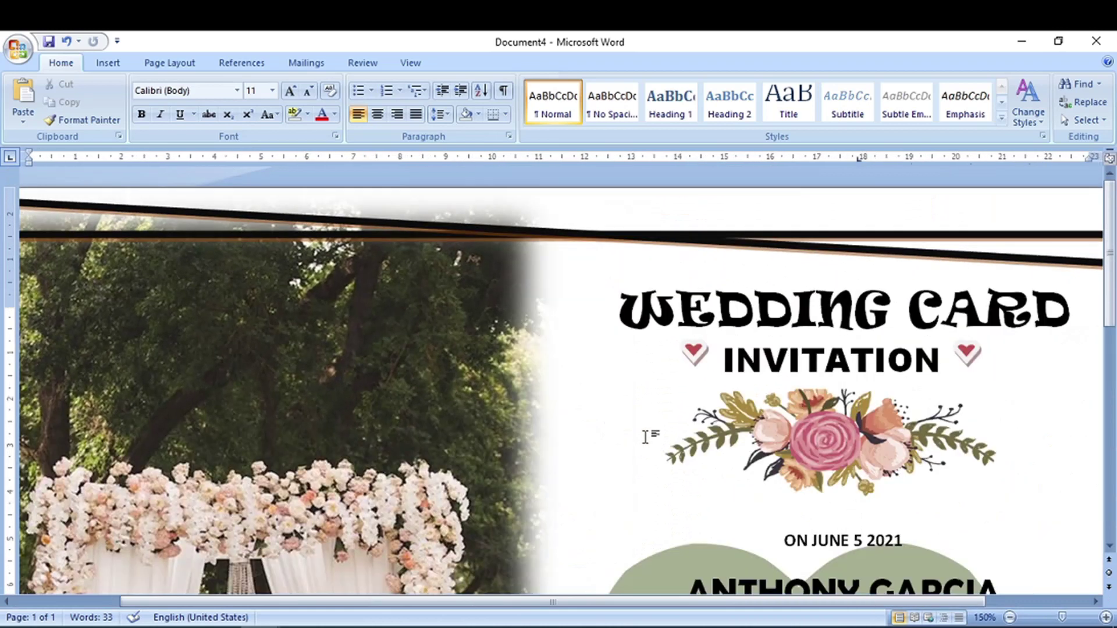
pyautogui.scroll(-4, 646, 436)
pyautogui.scroll(-2, 646, 436)
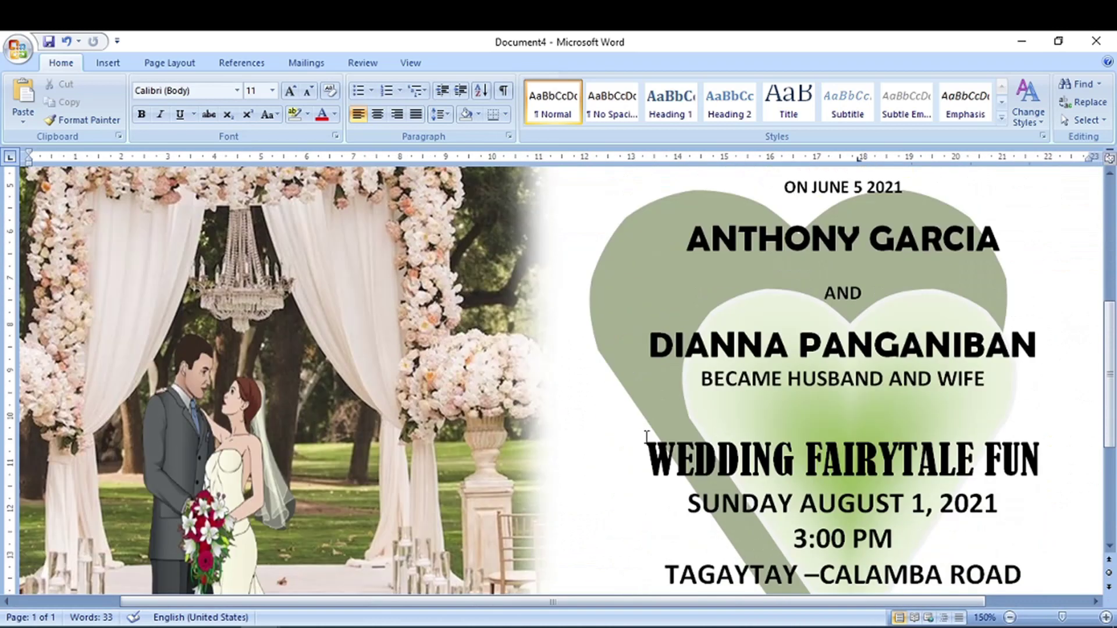
pyautogui.scroll(-4, 645, 436)
pyautogui.scroll(-1, 645, 437)
pyautogui.scroll(10, 642, 441)
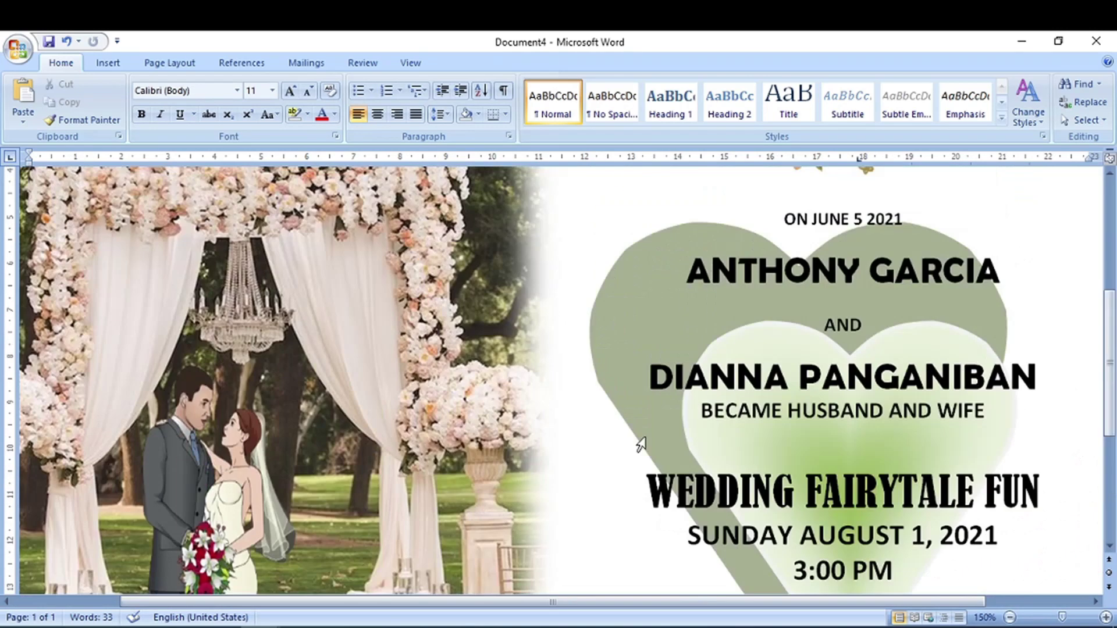
pyautogui.scroll(3, 641, 445)
pyautogui.keyDown('ctrl'); pyautogui.scroll(-3, 643, 447); pyautogui.keyUp('ctrl')
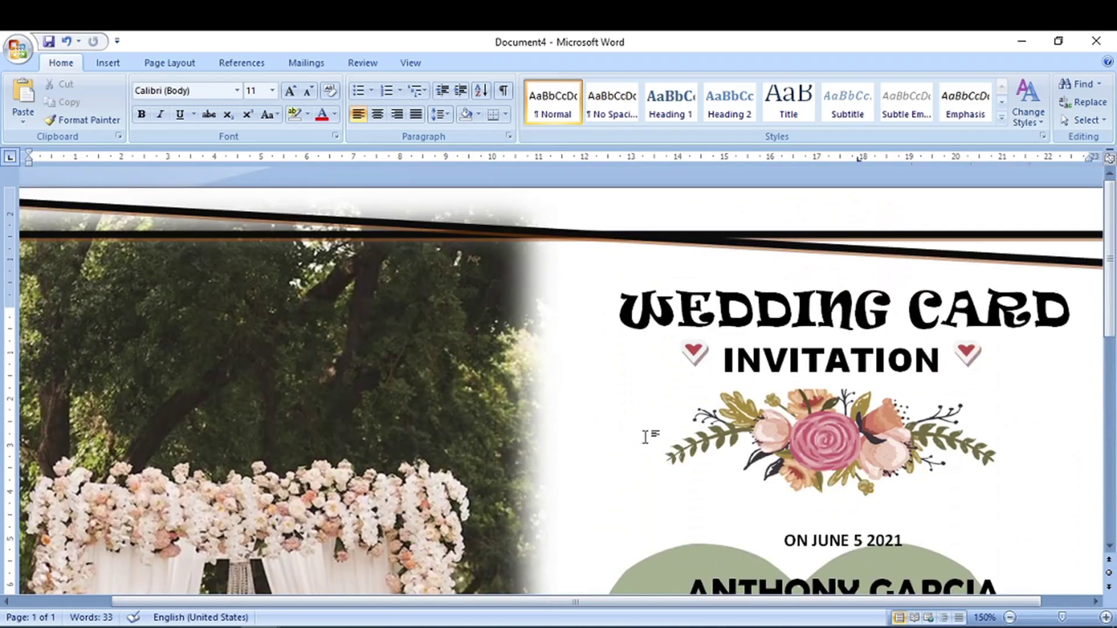
pyautogui.keyDown('ctrl'); pyautogui.scroll(-3, 644, 438); pyautogui.keyUp('ctrl')
pyautogui.keyDown('ctrl'); pyautogui.scroll(-1, 645, 438); pyautogui.keyUp('ctrl')
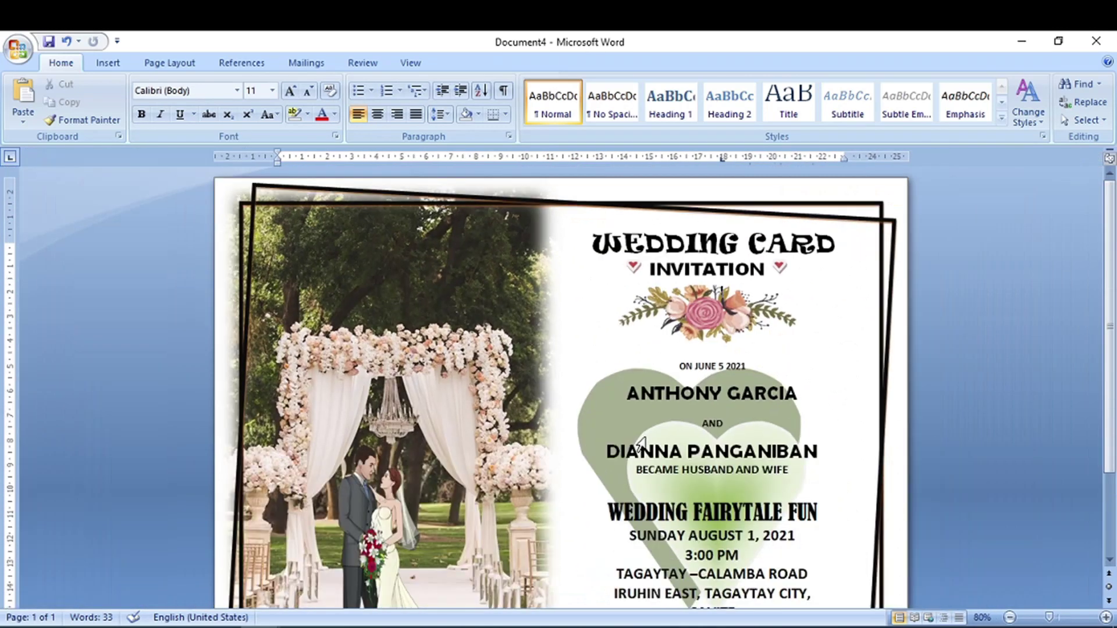
pyautogui.keyDown('ctrl'); pyautogui.scroll(-1, 644, 438); pyautogui.keyUp('ctrl')
pyautogui.keyDown('ctrl'); pyautogui.scroll(-1, 641, 444); pyautogui.keyUp('ctrl')
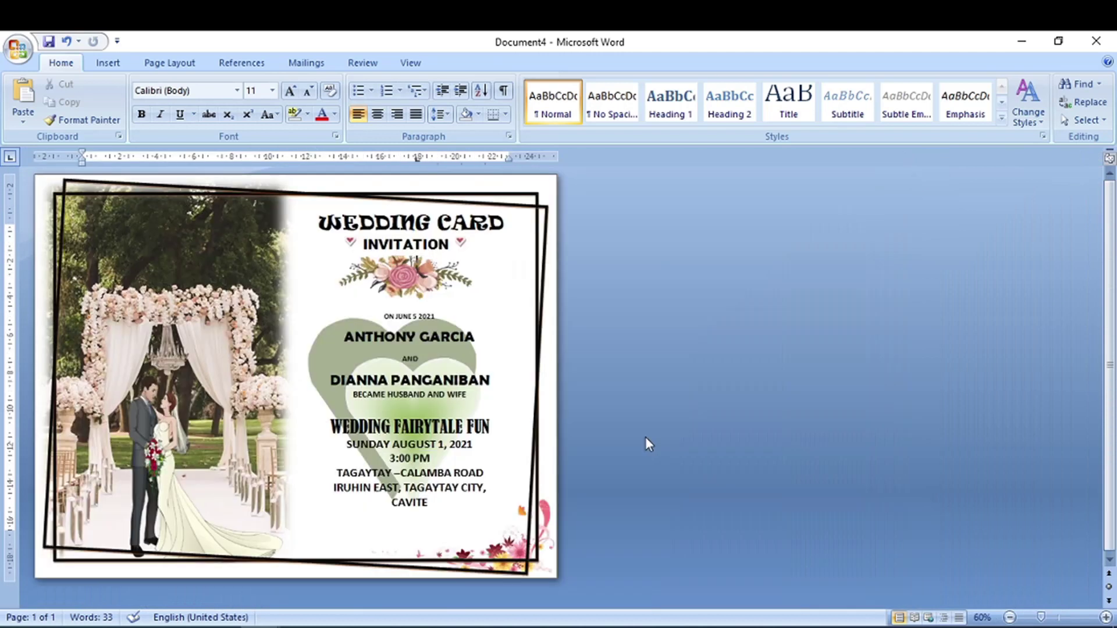
pyautogui.keyDown('ctrl'); pyautogui.scroll(-4, 648, 445); pyautogui.keyUp('ctrl')
pyautogui.keyDown('ctrl'); pyautogui.scroll(1, 648, 445); pyautogui.keyUp('ctrl')
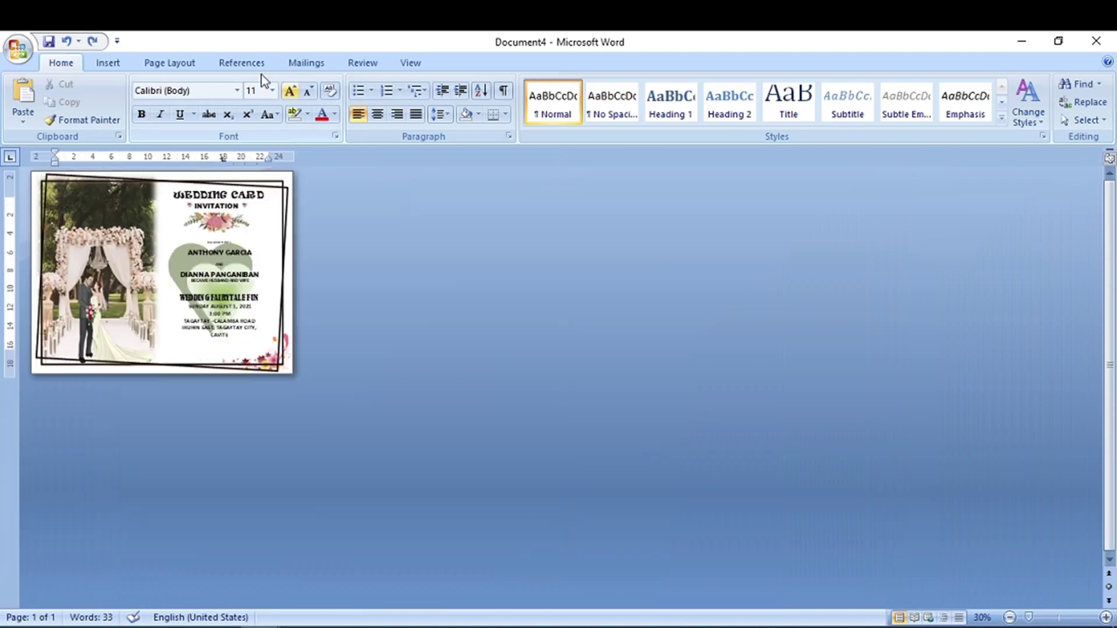
# Insert a Next Page section break to add a blank second page.
pyautogui.click(194, 64)
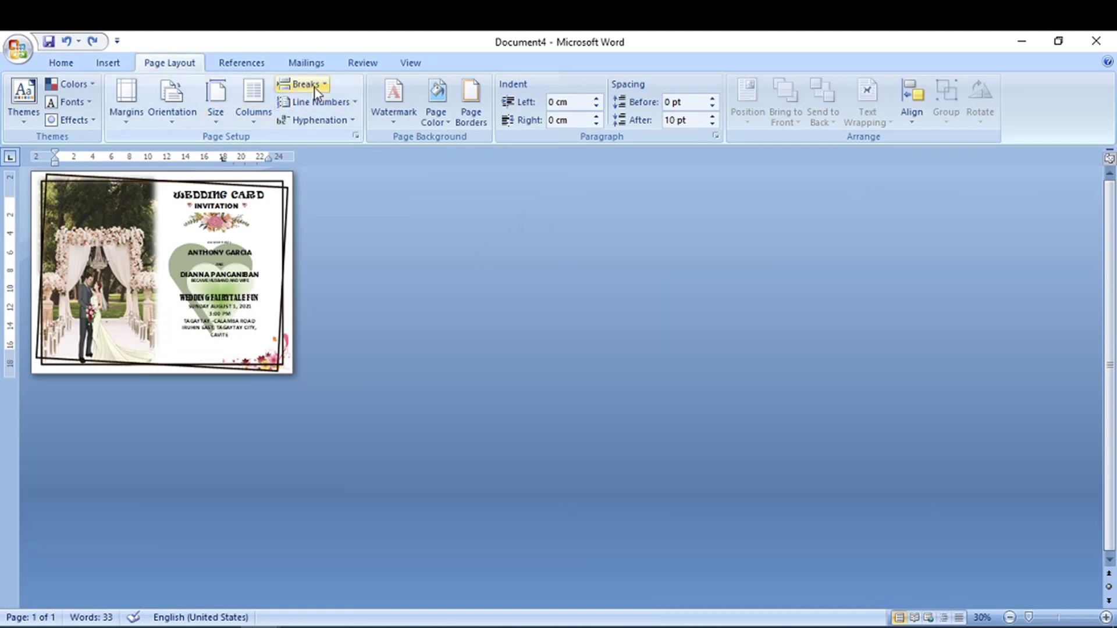
pyautogui.click(316, 88)
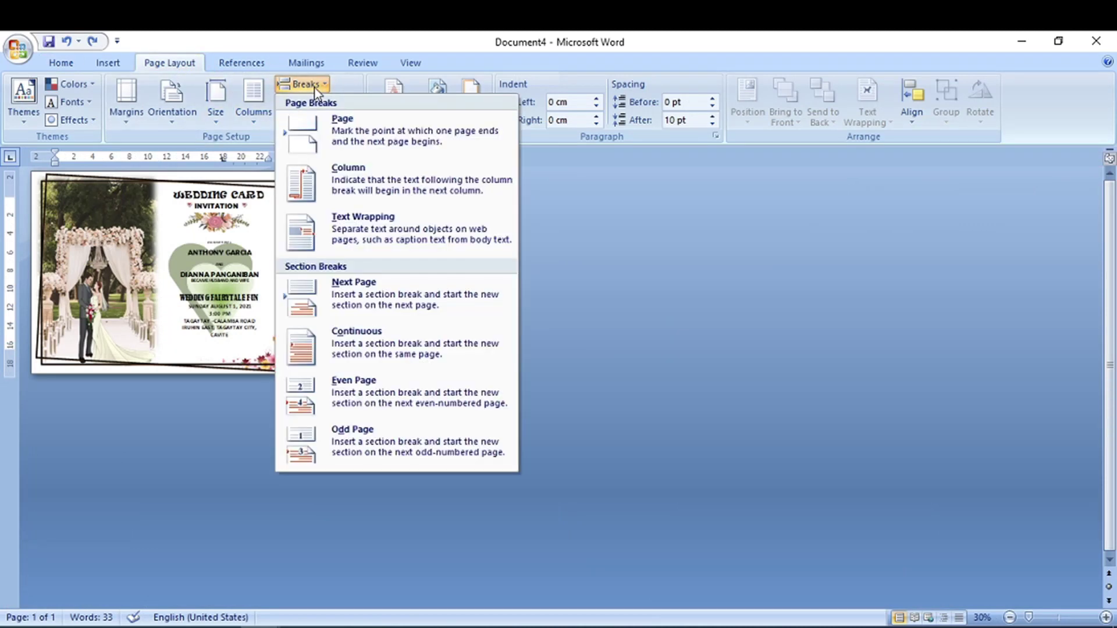
pyautogui.click(406, 309)
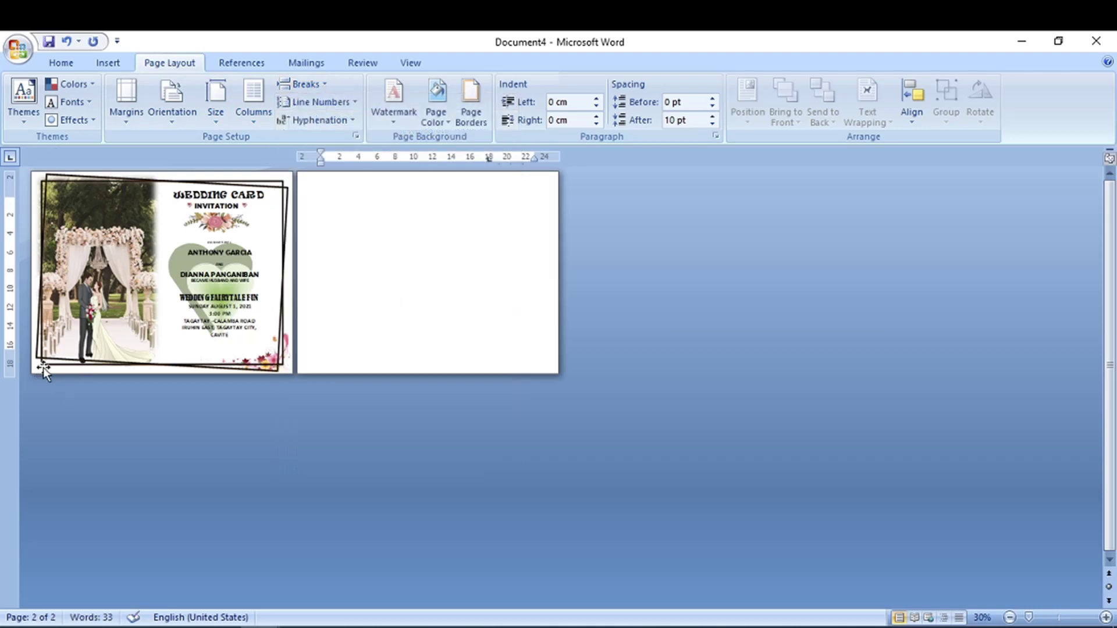
# Select the first card's contents and place the insertion point on blank page 2.
pyautogui.click(28, 379)
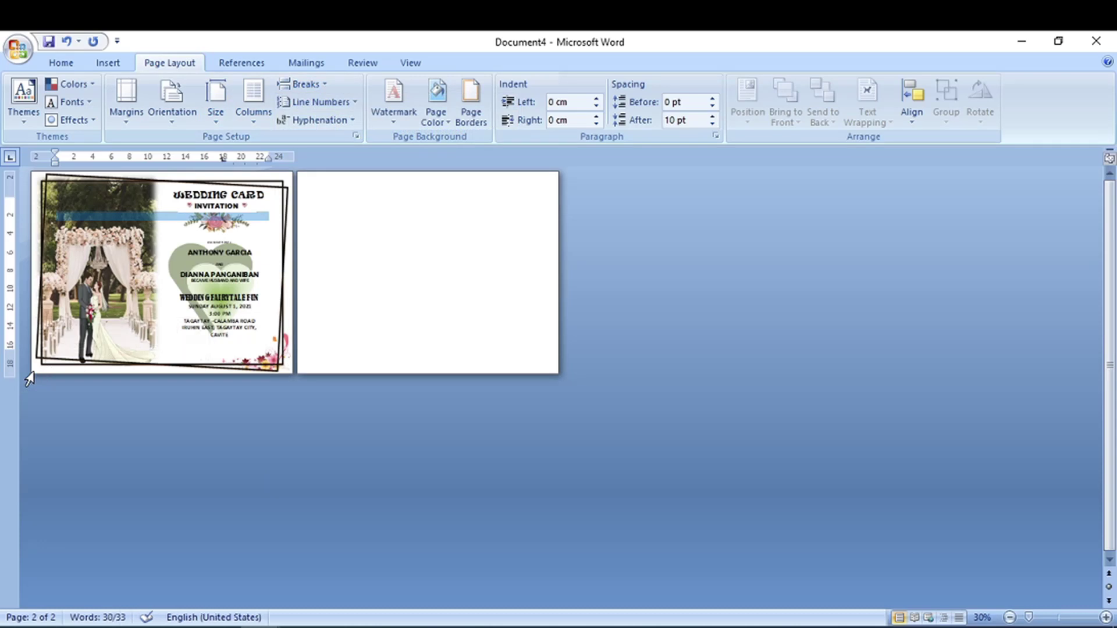
pyautogui.hotkey('ctrl', 'End')
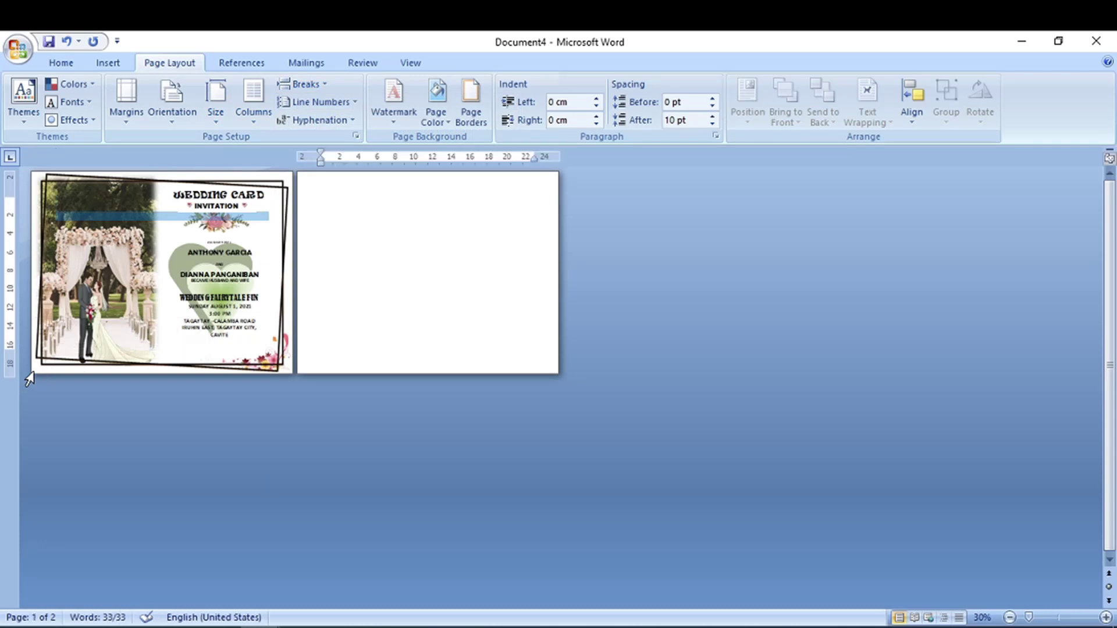
pyautogui.hotkey('ctrl', 'Home')
pyautogui.hotkey('ctrl', 'End')
pyautogui.click(343, 199)
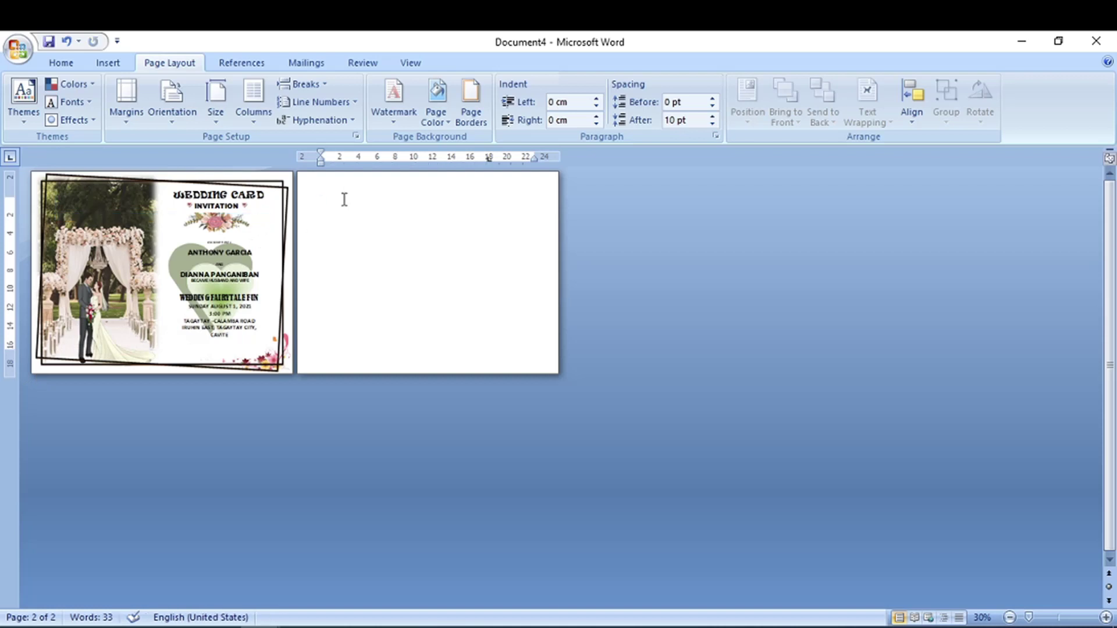
# Paste copies of the card onto the following pages and move the page 4–7 cards up into line.
pyautogui.hotkey('ctrl', 'v')
pyautogui.hotkey('ctrl', 'v')
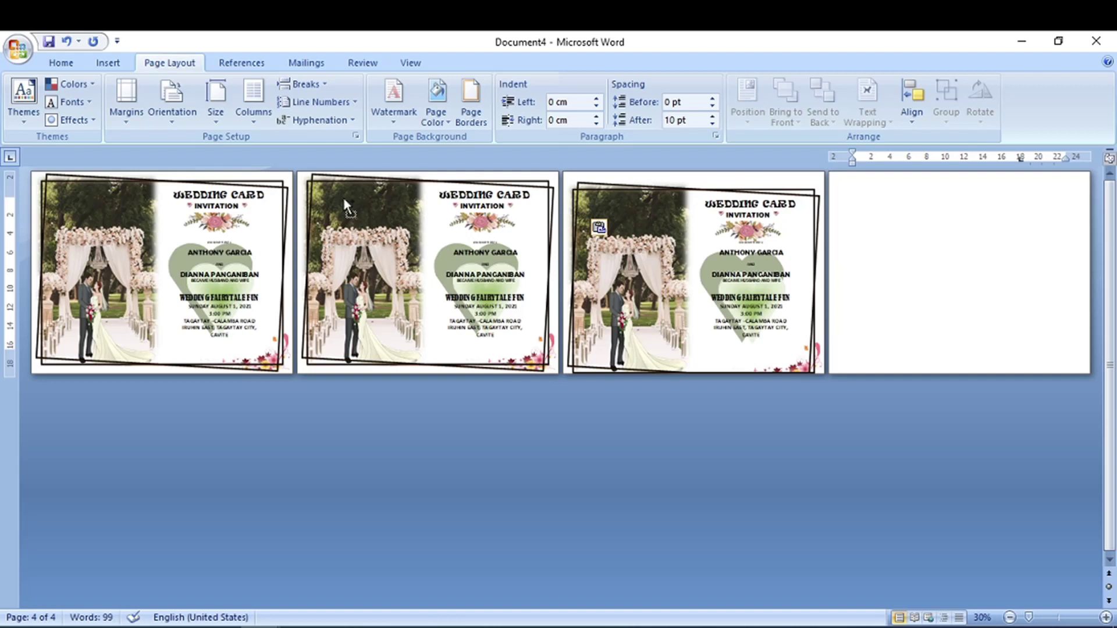
pyautogui.hotkey('ctrl', 'v')
pyautogui.hotkey('ctrl', 'v')
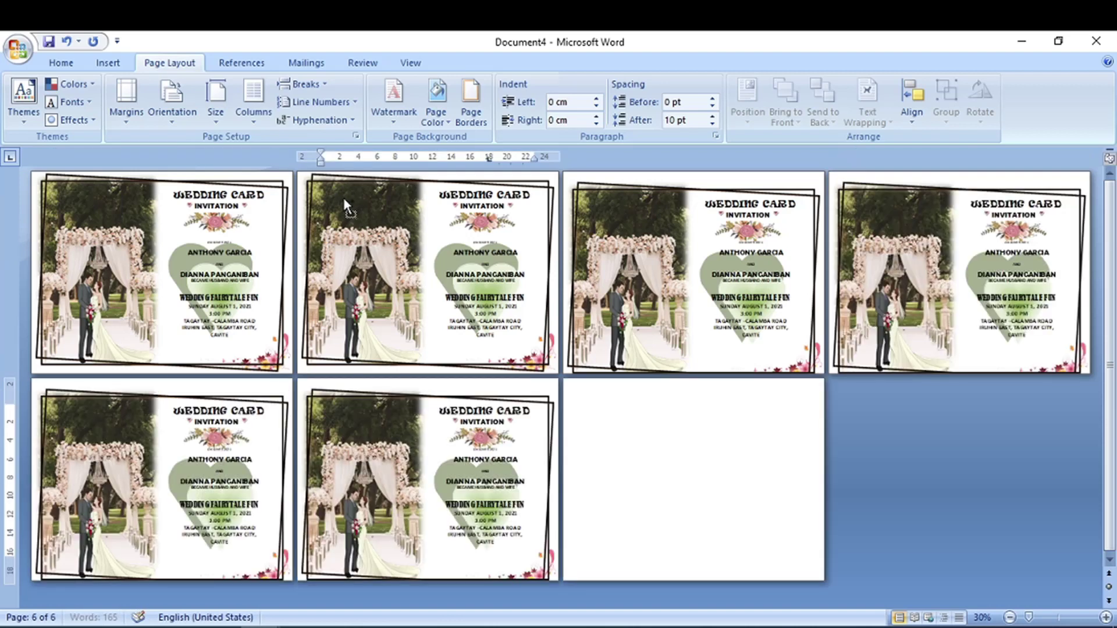
pyautogui.hotkey('ctrl', 'v')
pyautogui.hotkey('ctrl', 'v')
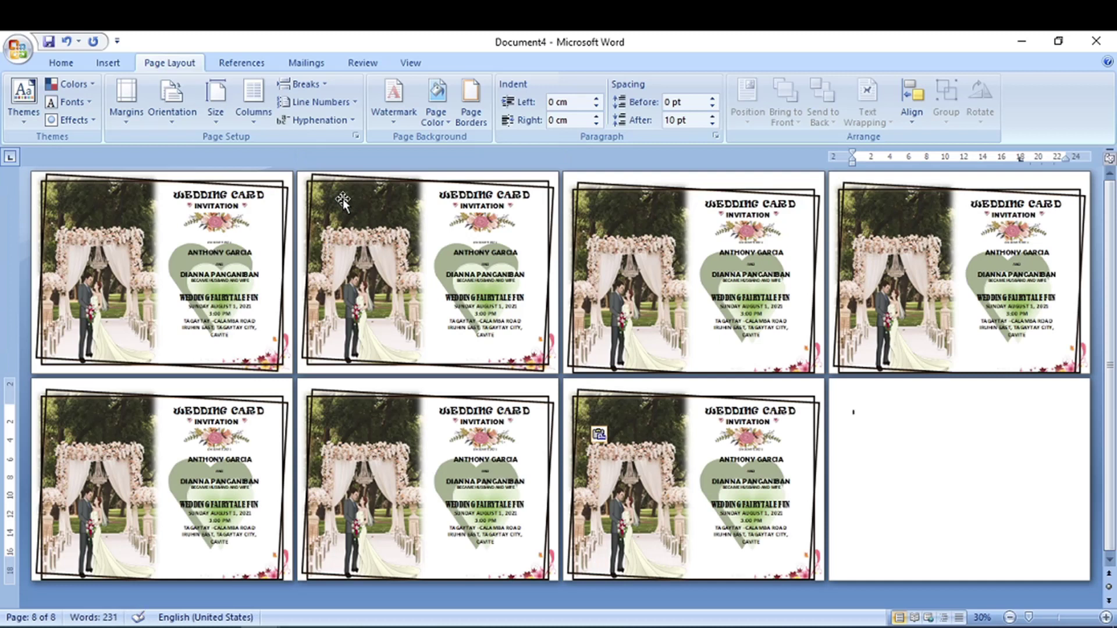
pyautogui.click(686, 175)
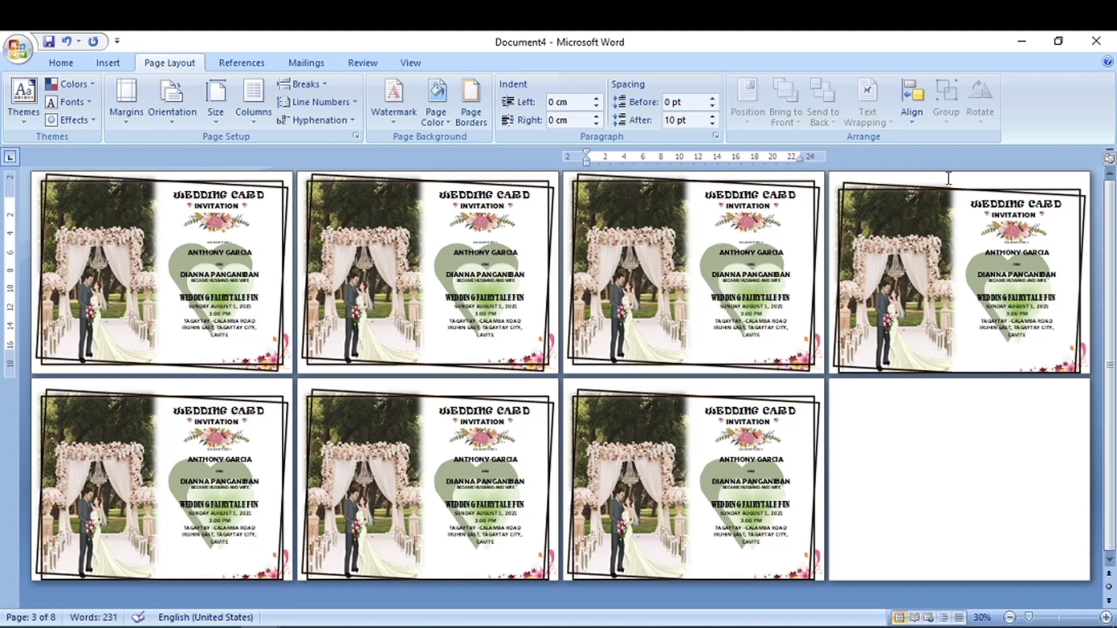
pyautogui.moveTo(948, 189); pyautogui.dragTo(948, 180)
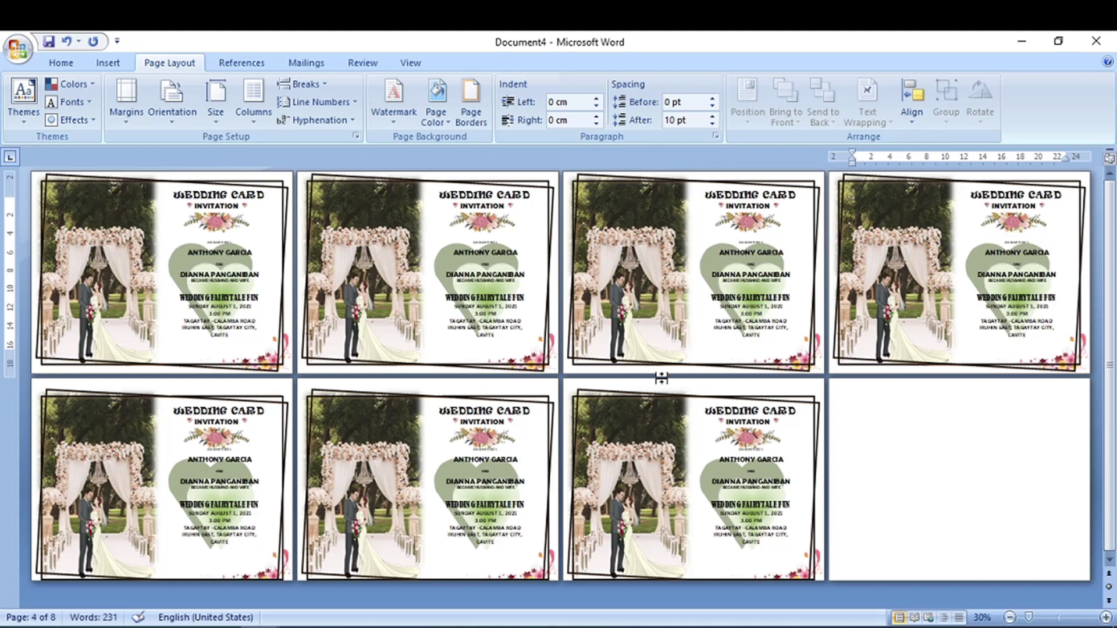
pyautogui.moveTo(561, 410); pyautogui.dragTo(561, 402)
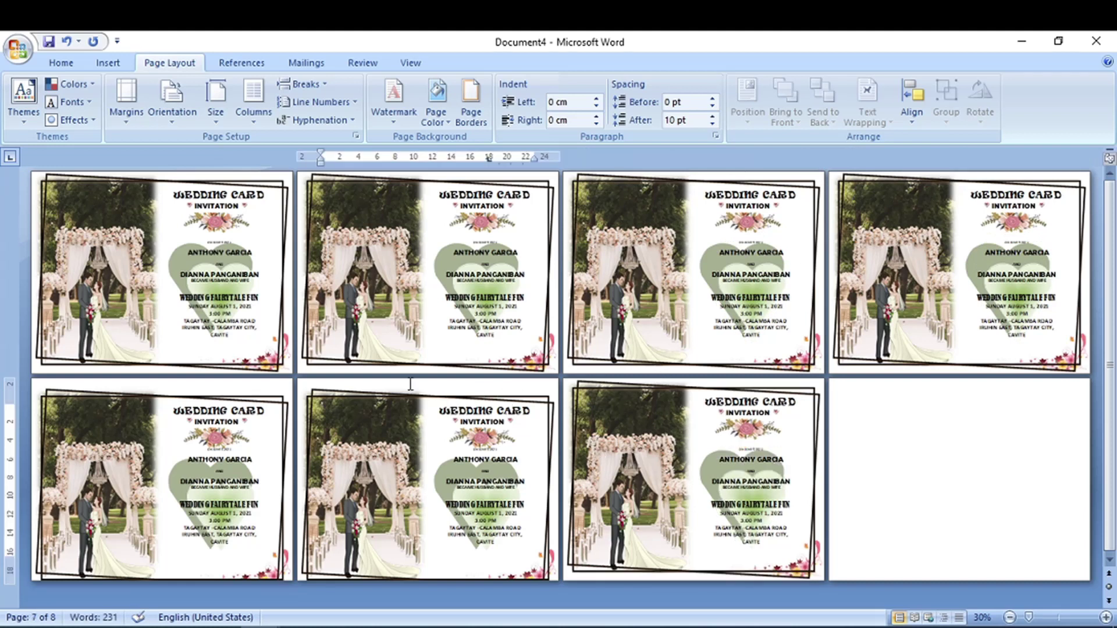
pyautogui.moveTo(410, 388); pyautogui.dragTo(410, 380)
pyautogui.moveTo(188, 389); pyautogui.dragTo(188, 380)
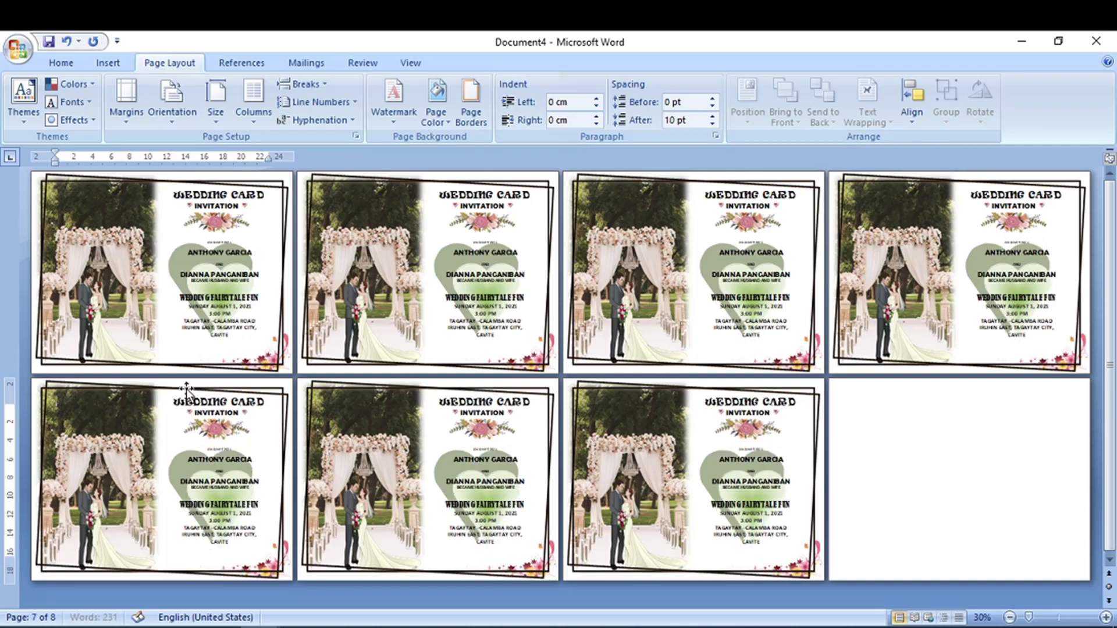
# Paste the final card copy onto page 8 and delete the blank ninth page.
pyautogui.click(880, 392)
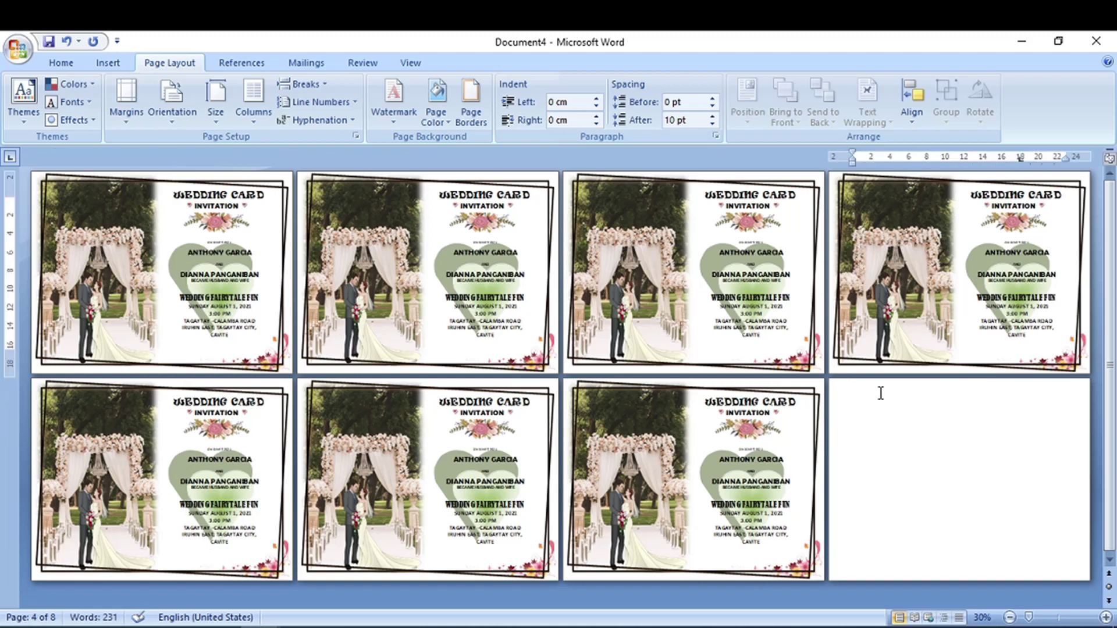
pyautogui.hotkey('ctrl', 'v')
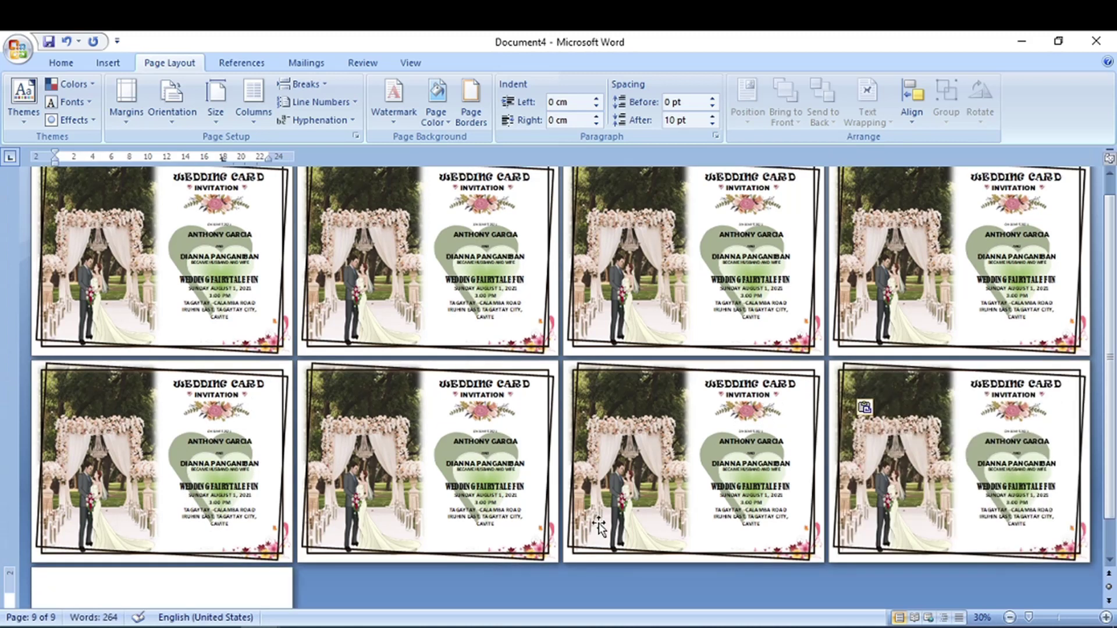
pyautogui.press('BackSpace')
pyautogui.click(972, 561)
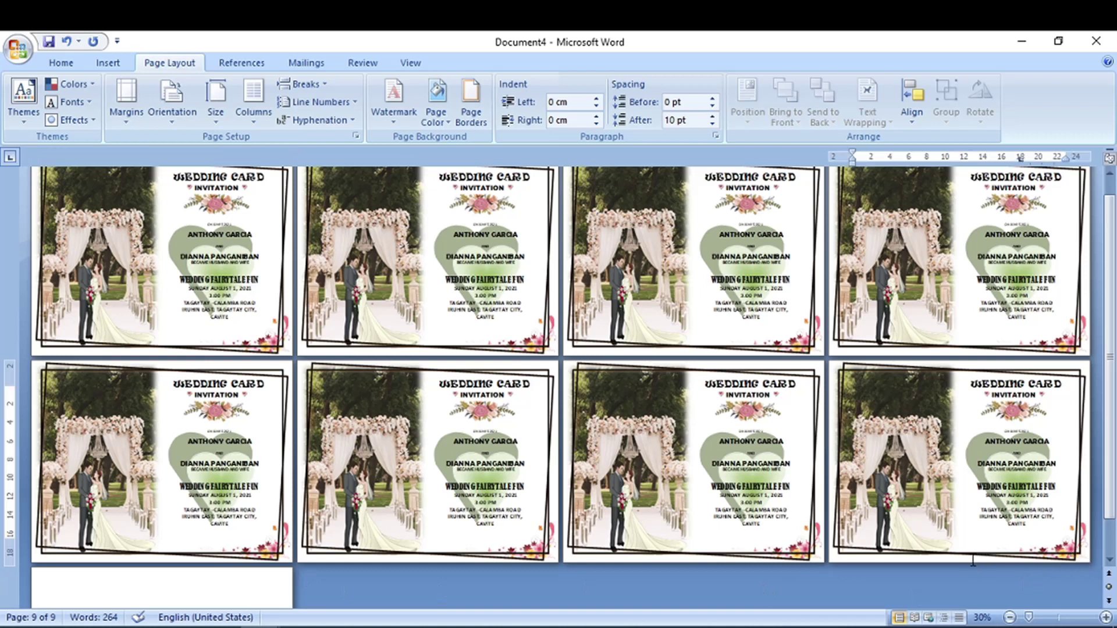
pyautogui.press('Delete')
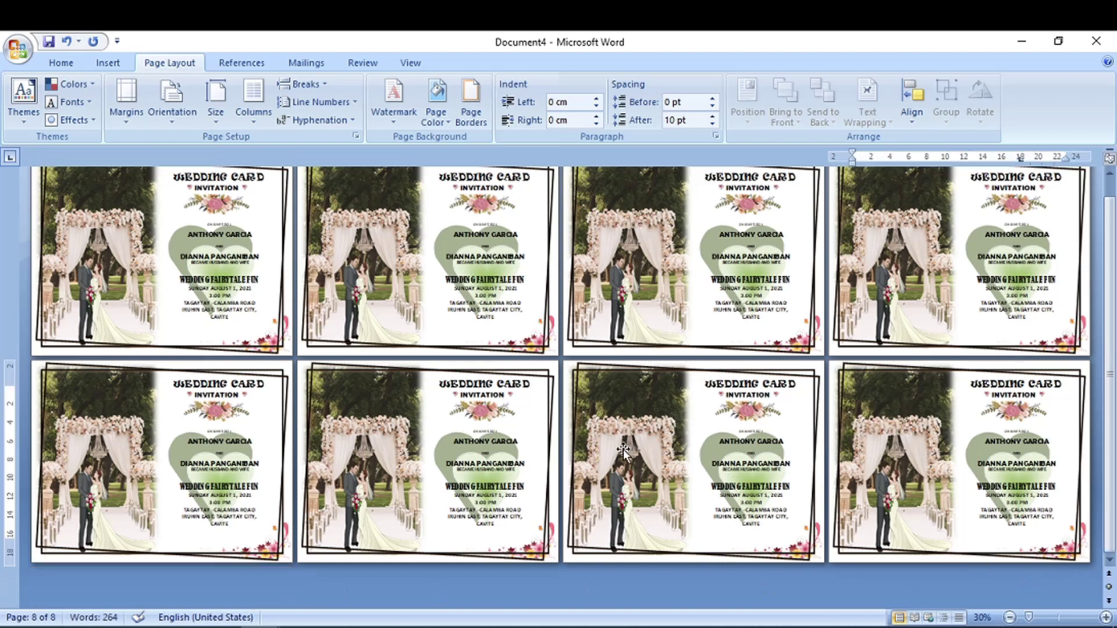
pyautogui.scroll(1, 613, 423)
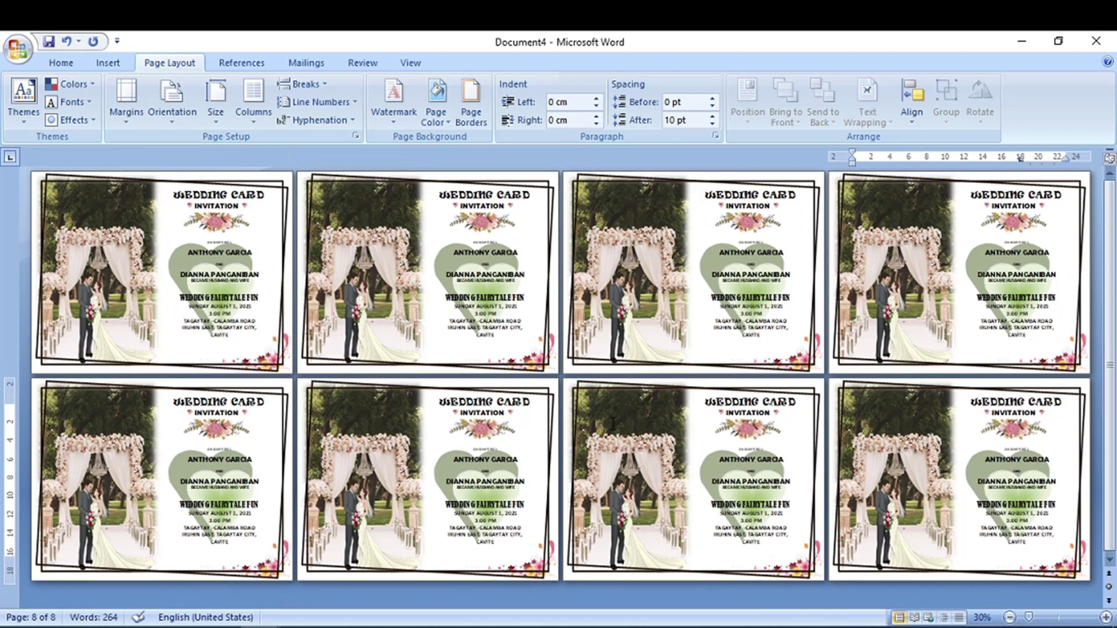
pyautogui.keyDown('ctrl'); pyautogui.scroll(-1, 691, 354); pyautogui.keyUp('ctrl')
pyautogui.keyDown('ctrl'); pyautogui.scroll(-1, 683, 367); pyautogui.keyUp('ctrl')
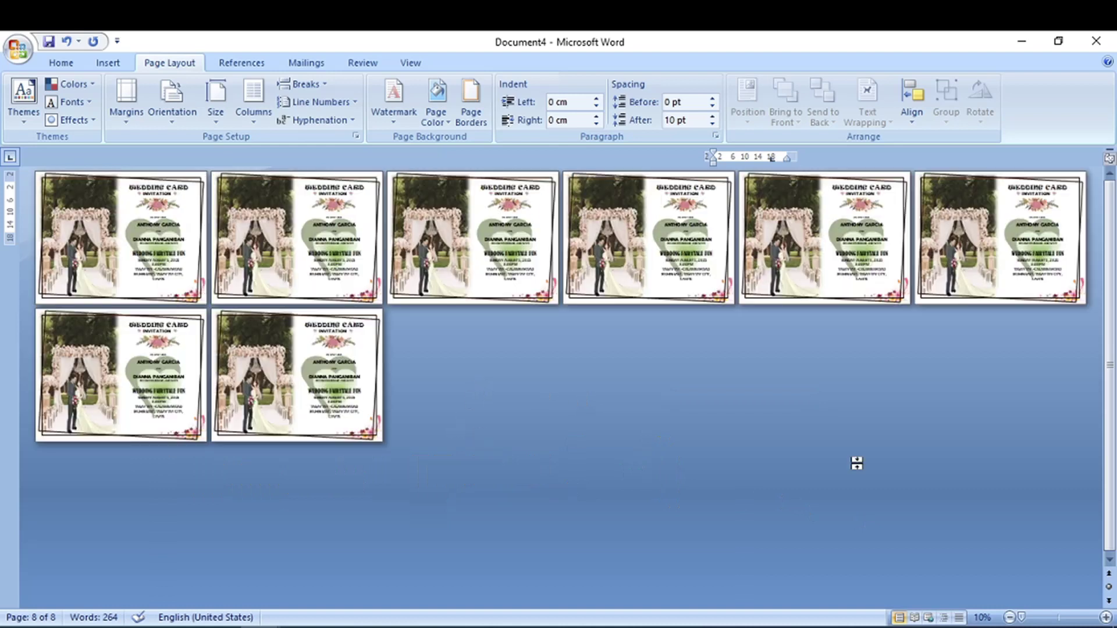
pyautogui.keyDown('ctrl'); pyautogui.scroll(2, 803, 467); pyautogui.keyUp('ctrl')
pyautogui.keyDown('ctrl'); pyautogui.scroll(2, 828, 507); pyautogui.keyUp('ctrl')
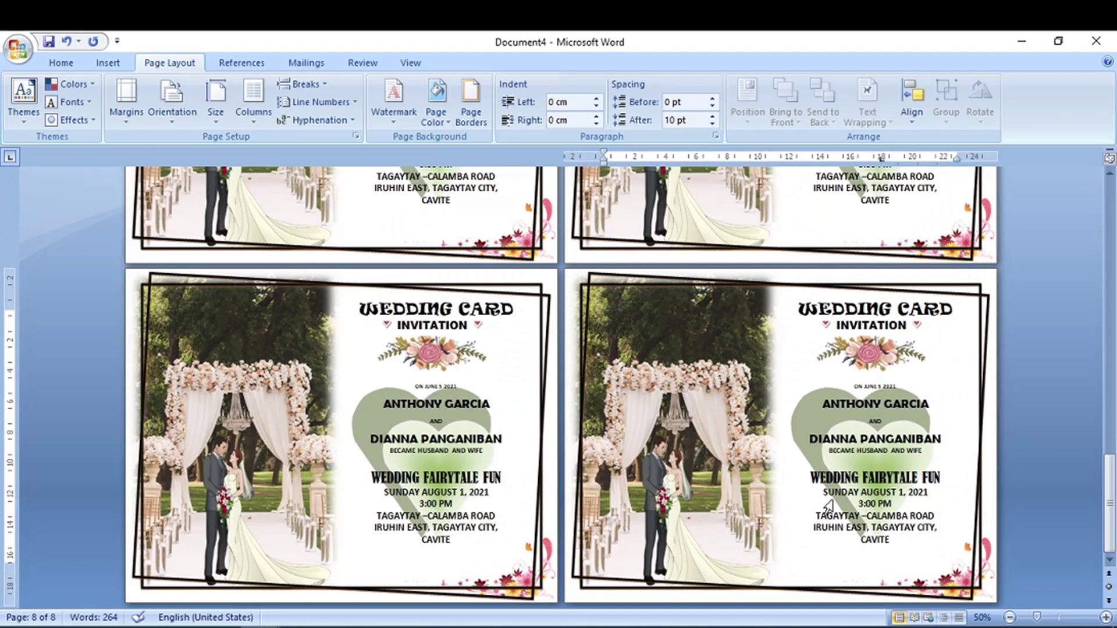
pyautogui.keyDown('ctrl'); pyautogui.scroll(1, 832, 504); pyautogui.keyUp('ctrl')
pyautogui.keyDown('ctrl'); pyautogui.scroll(1, 835, 504); pyautogui.keyUp('ctrl')
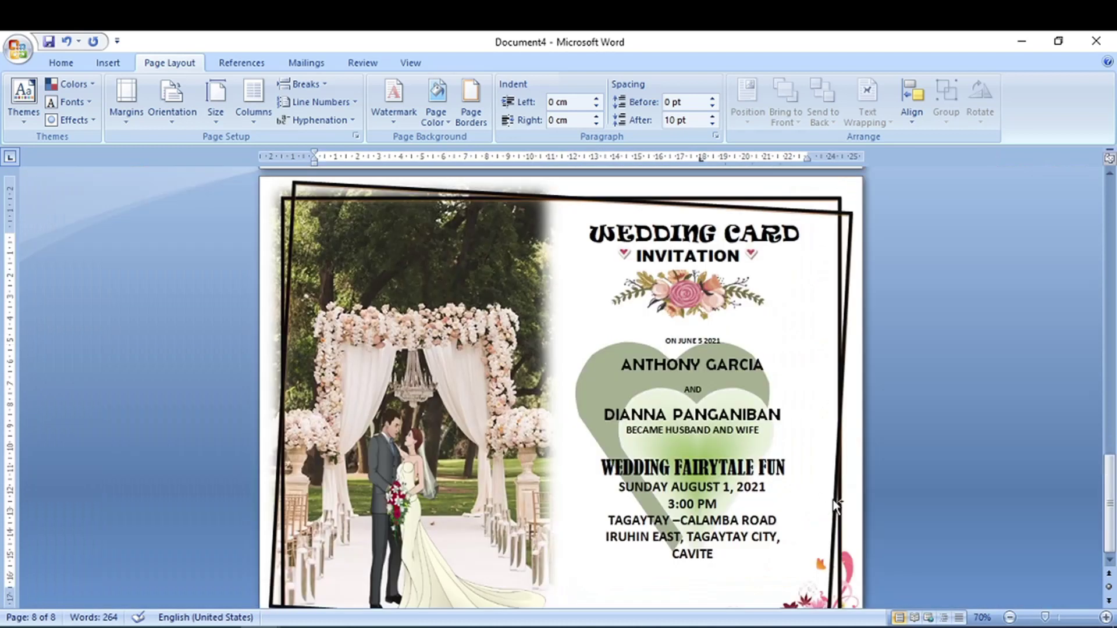
pyautogui.keyDown('ctrl'); pyautogui.scroll(-2, 836, 504); pyautogui.keyUp('ctrl')
pyautogui.moveTo(1109, 501); pyautogui.dragTo(1111, 221)
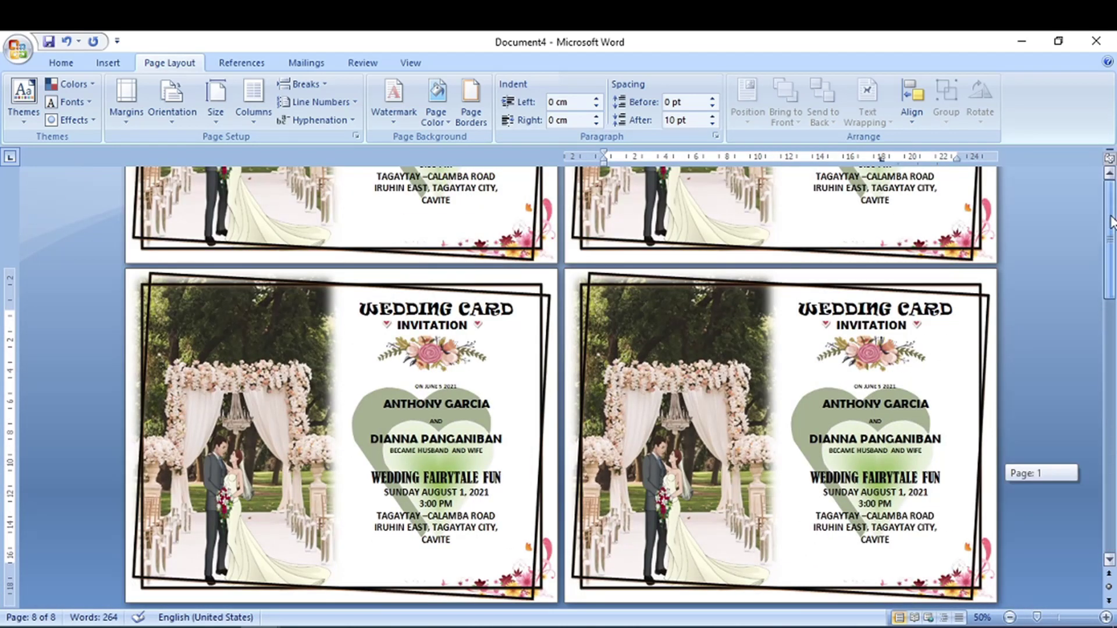
pyautogui.keyDown('ctrl'); pyautogui.scroll(-2, 916, 343); pyautogui.keyUp('ctrl')
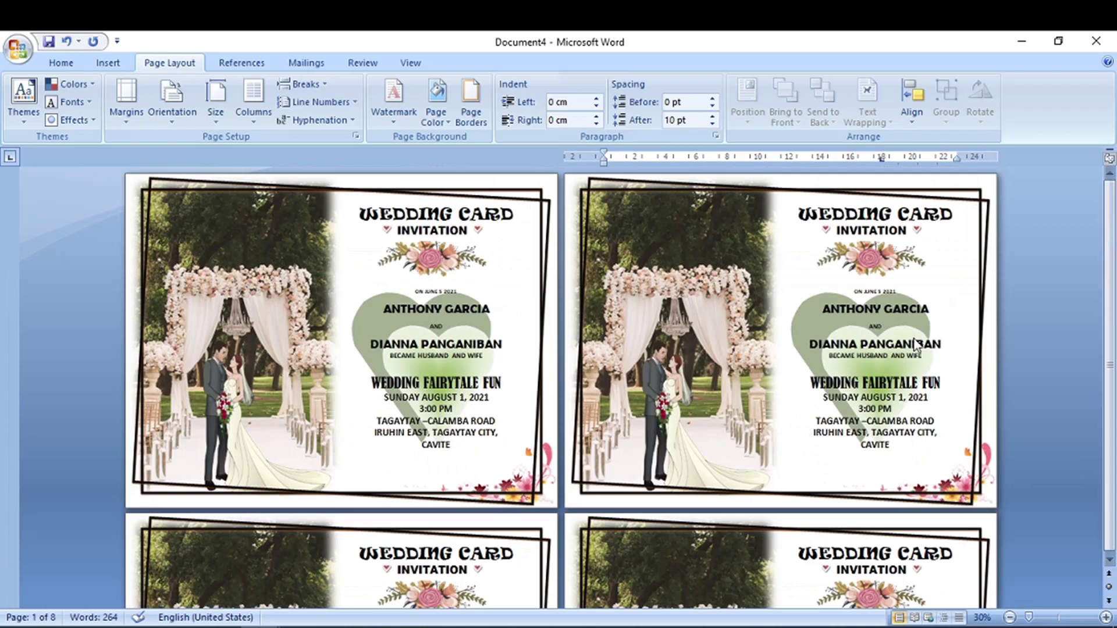